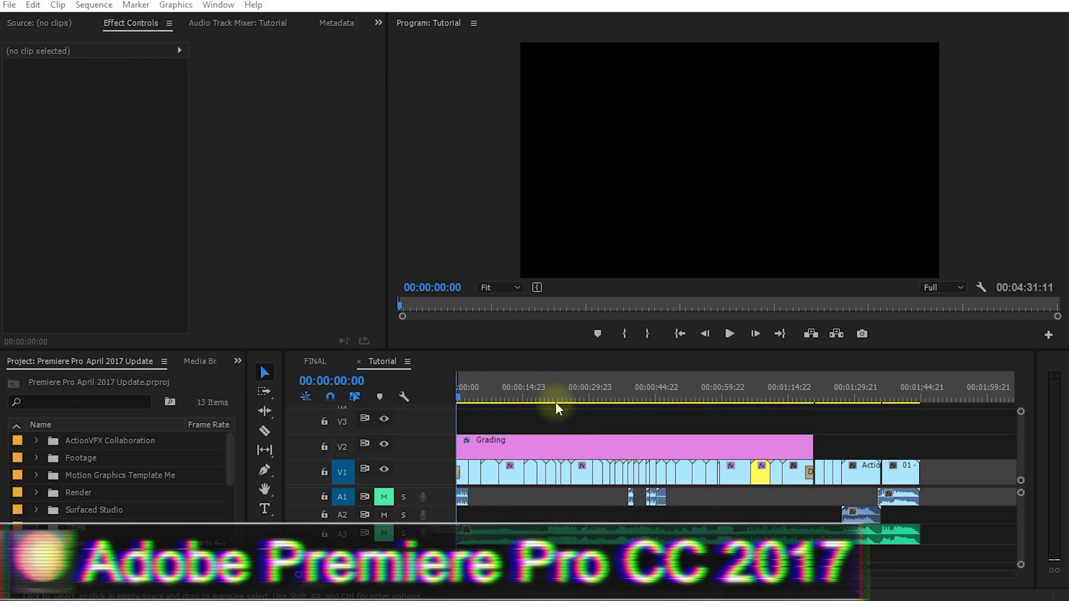
Move the playhead to 00:01:09:01 in the Tutorial sequence
left_click_drag(461, 397, 765, 444)
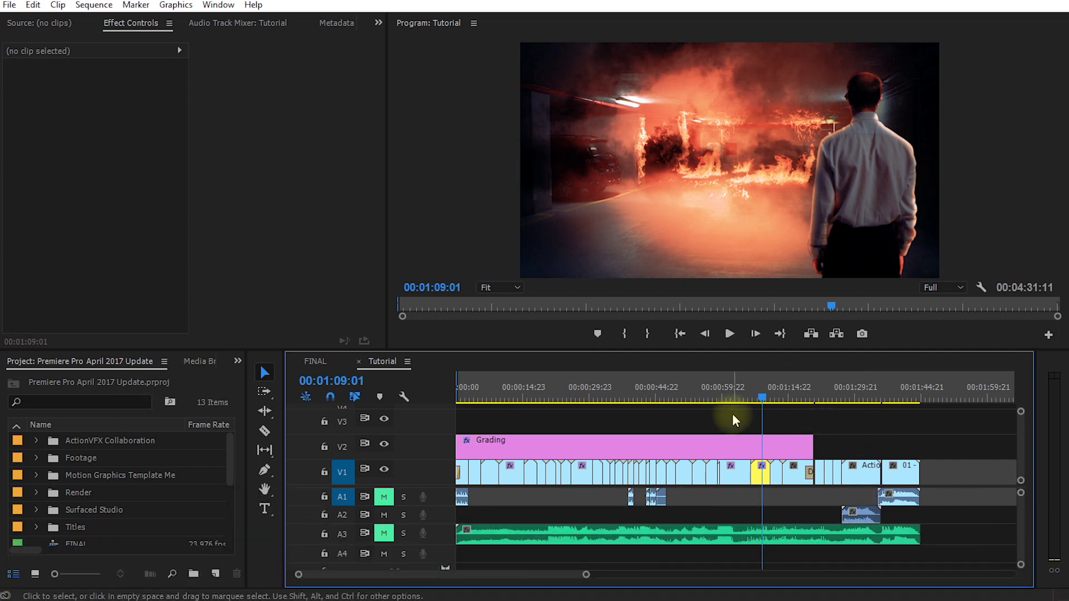
left_click(216, 575)
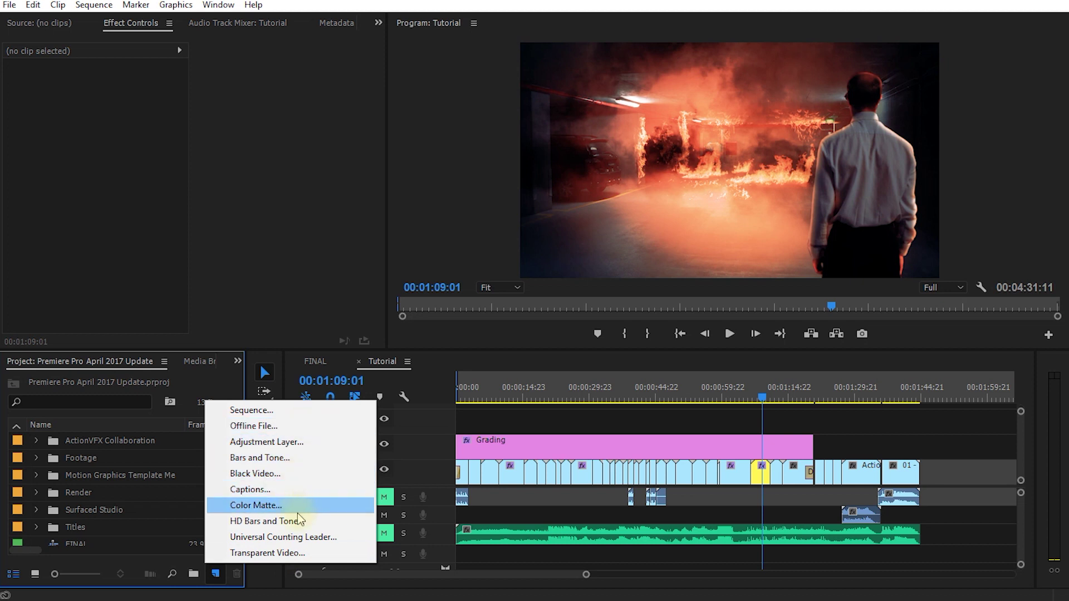
left_click(851, 429)
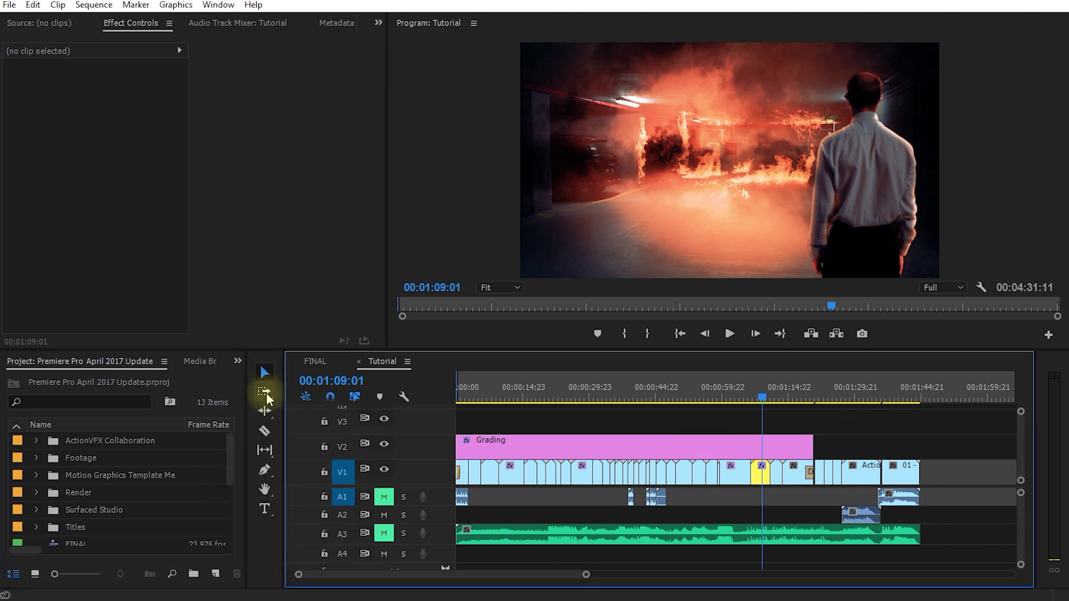
left_click(266, 512)
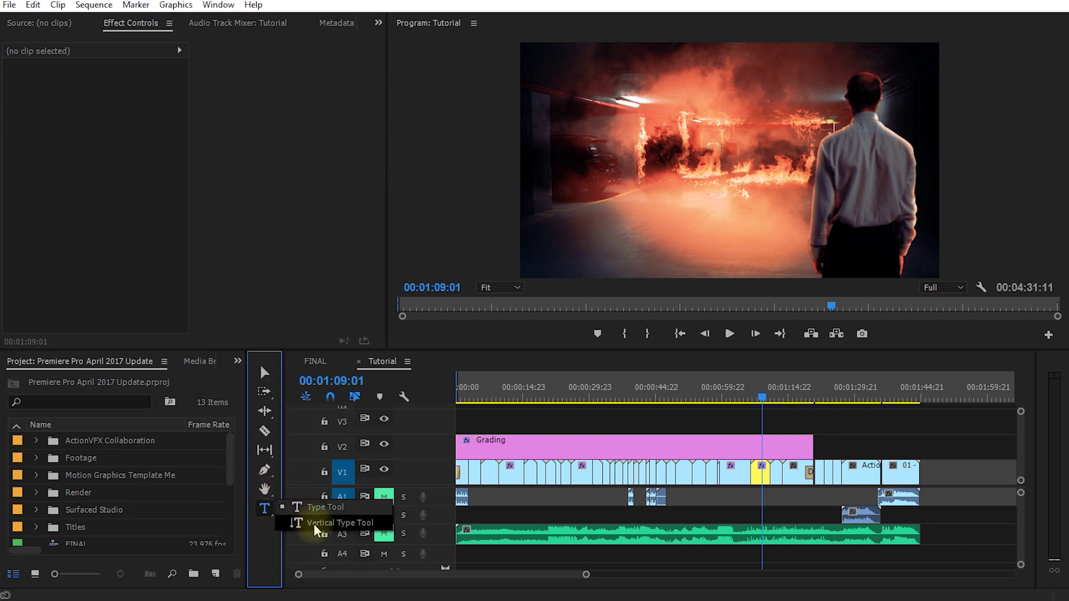
left_click(269, 472)
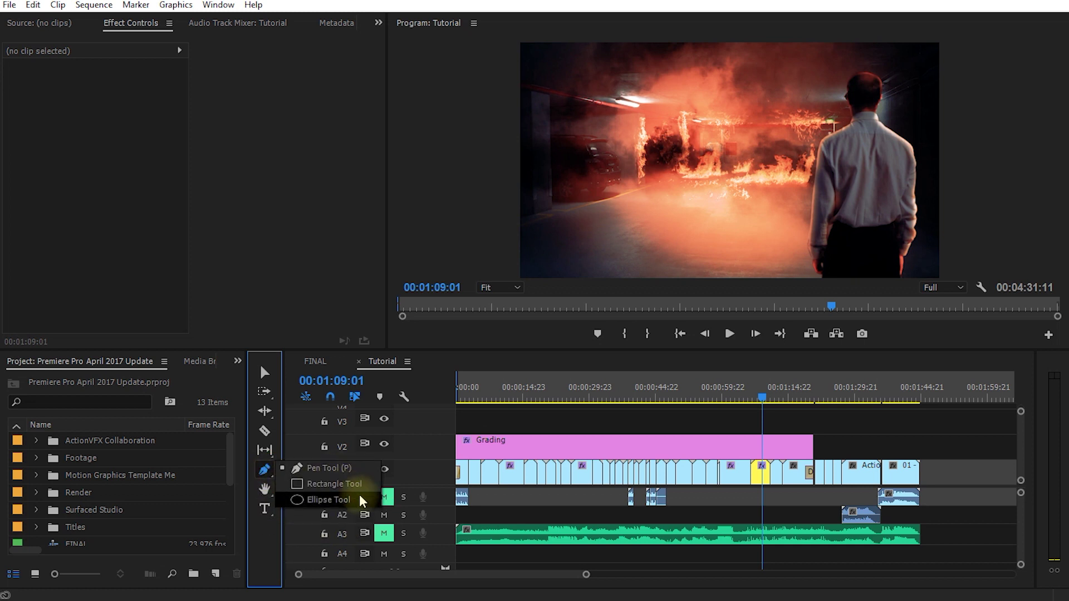
left_click(268, 470)
Add the title "Why do things I love always burn?" with the Type Tool and place it along the upper edge of the frame
left_click(264, 512)
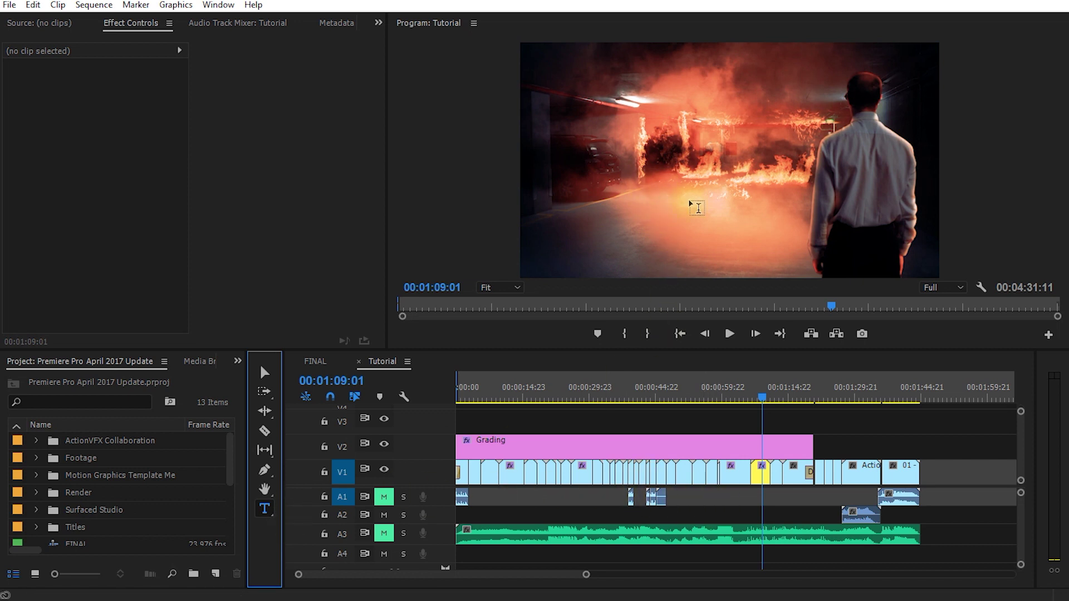
left_click(535, 63)
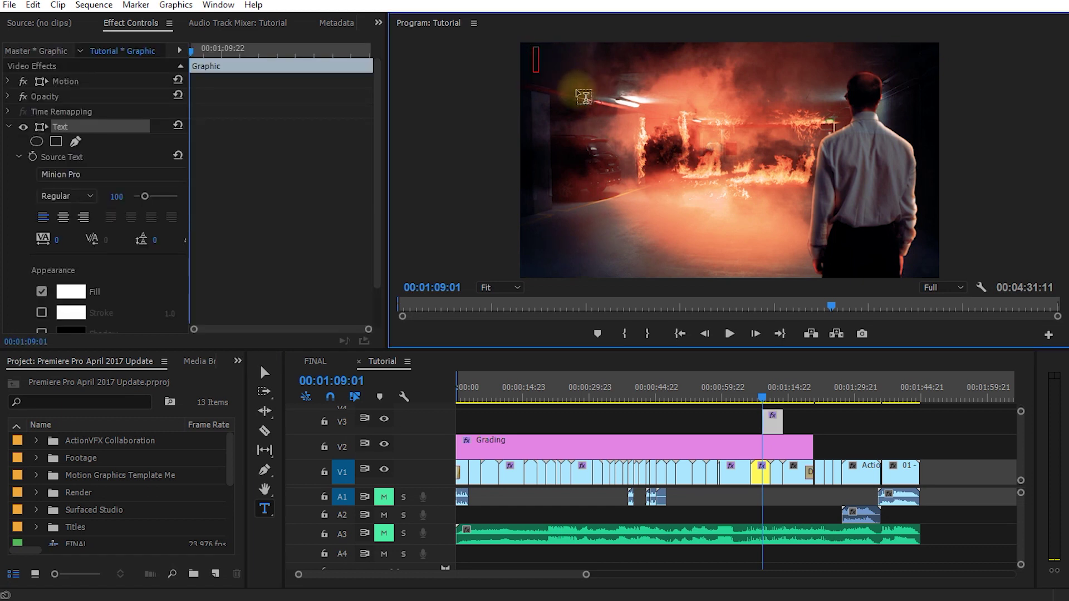
type("Why do things I love always burn?")
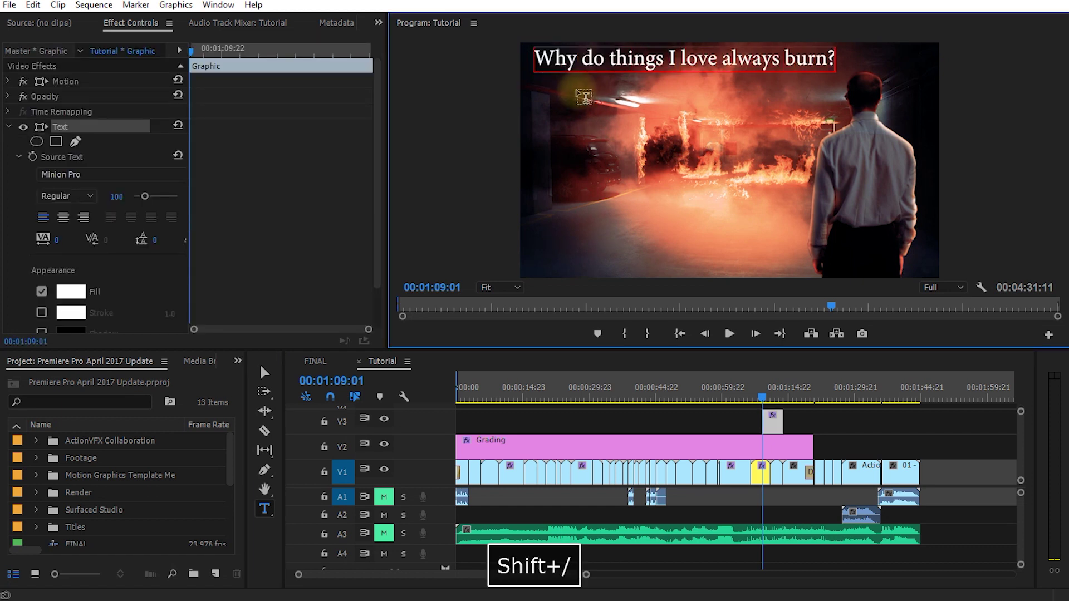
key("Escape")
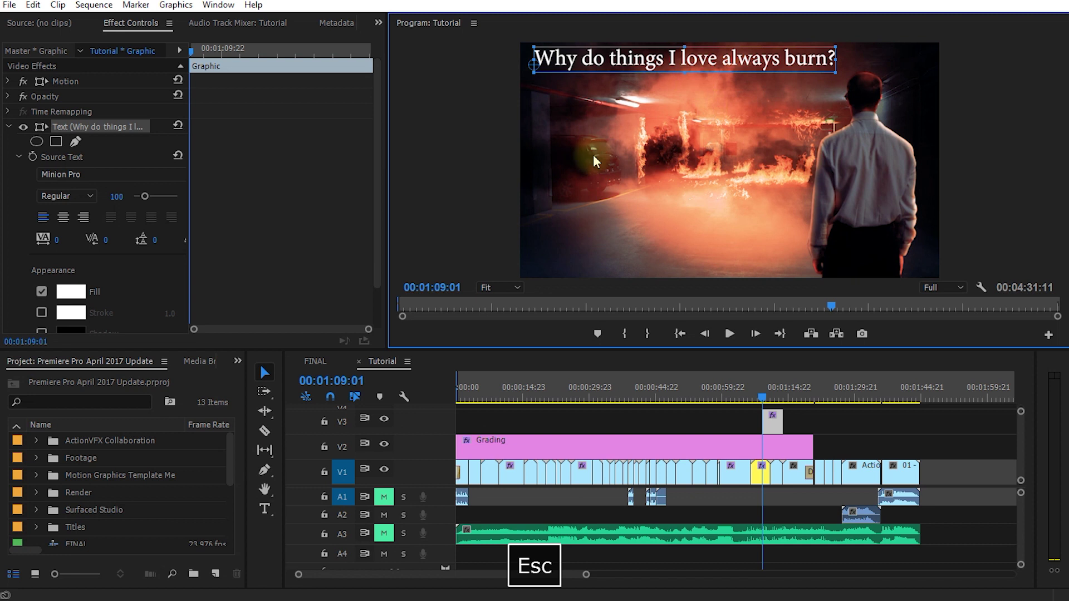
mouse_move(594, 66)
left_mouse_down()
mouse_move(582, 200)
mouse_move(590, 68)
left_mouse_up()
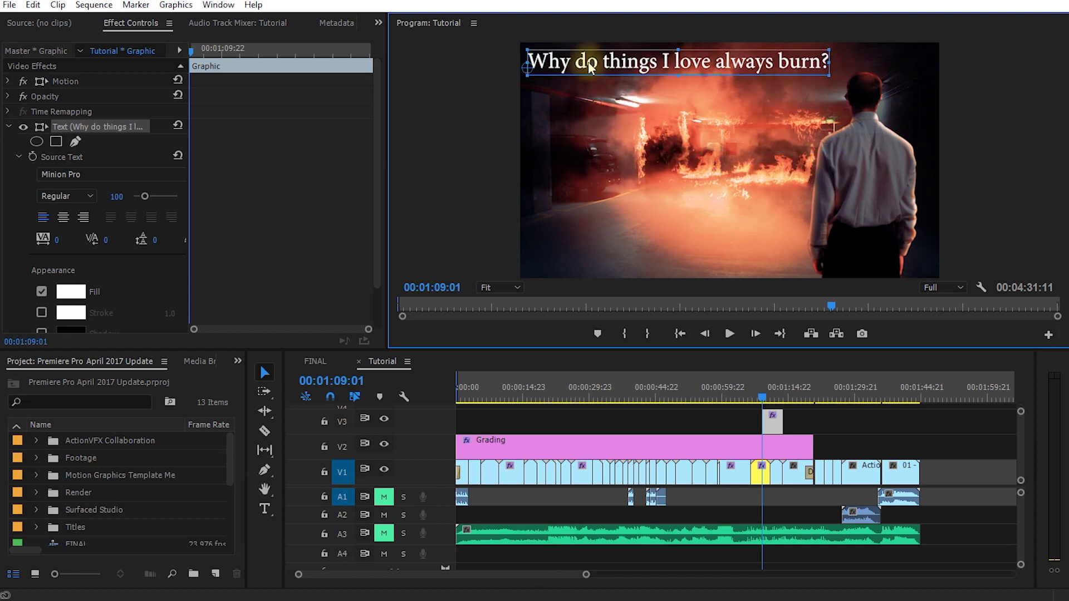
Draw a rectangle at 00:01:16:16 as a separate graphic beyond the title clip and delete that graphic clip
key("=")
key("=")
left_click(771, 423)
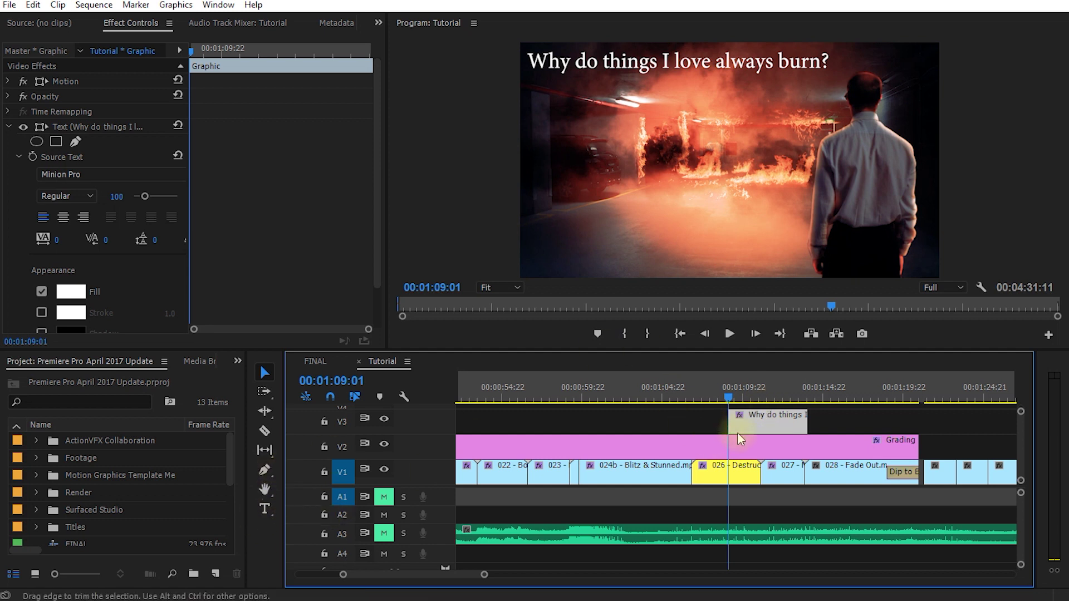
left_click_drag(728, 398, 851, 398)
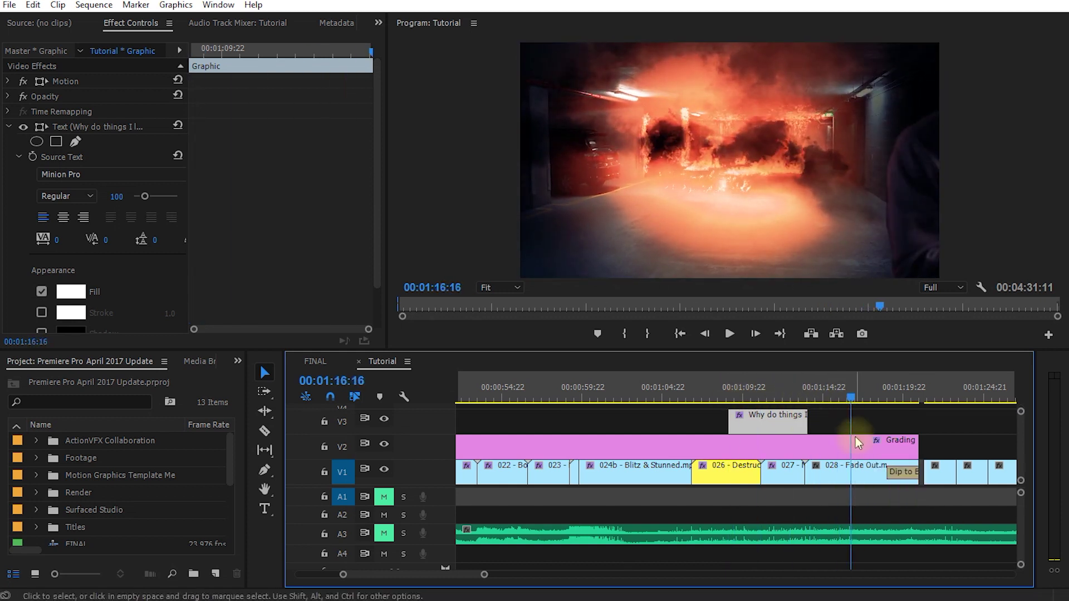
left_click_drag(269, 471, 310, 485)
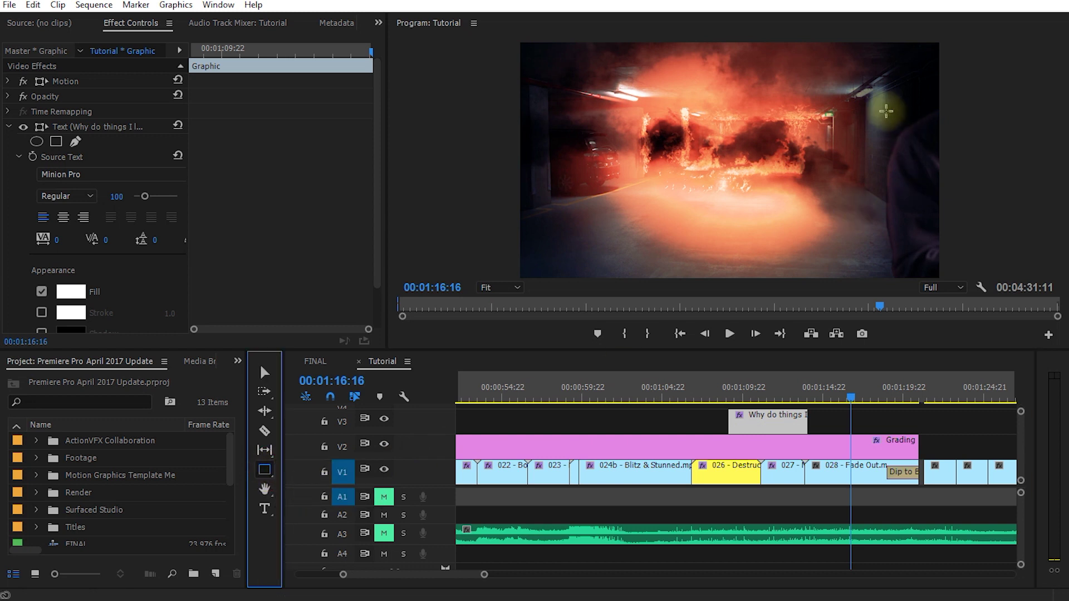
left_click_drag(869, 82, 914, 177)
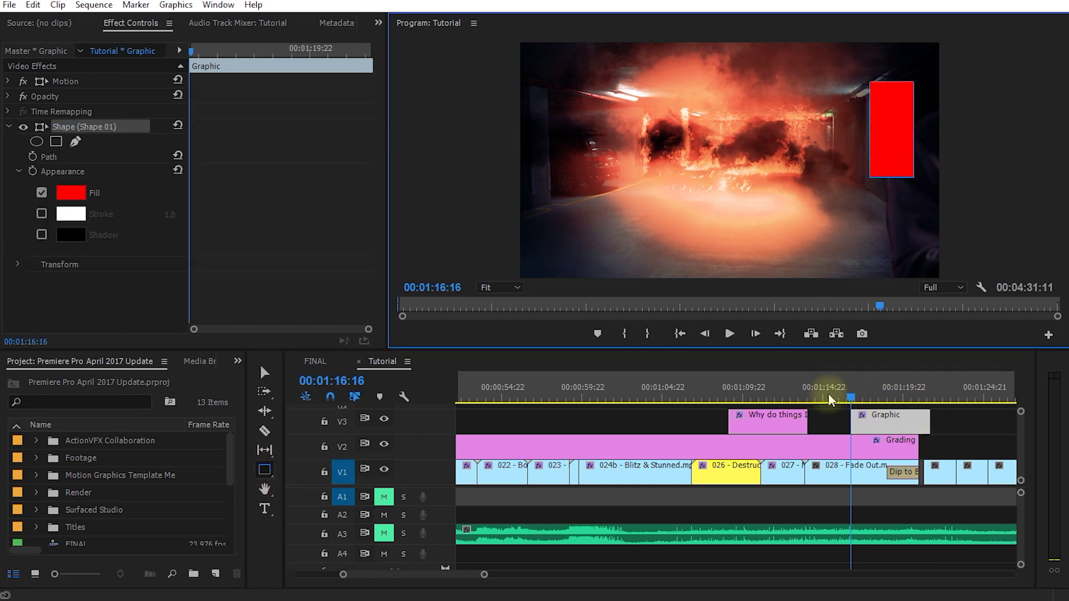
left_click(882, 423)
key("Delete")
Draw a rectangle inside the selected title graphic at 00:01:10:07, in the upper right corner of the frame
left_click_drag(846, 396, 749, 397)
left_click(744, 427)
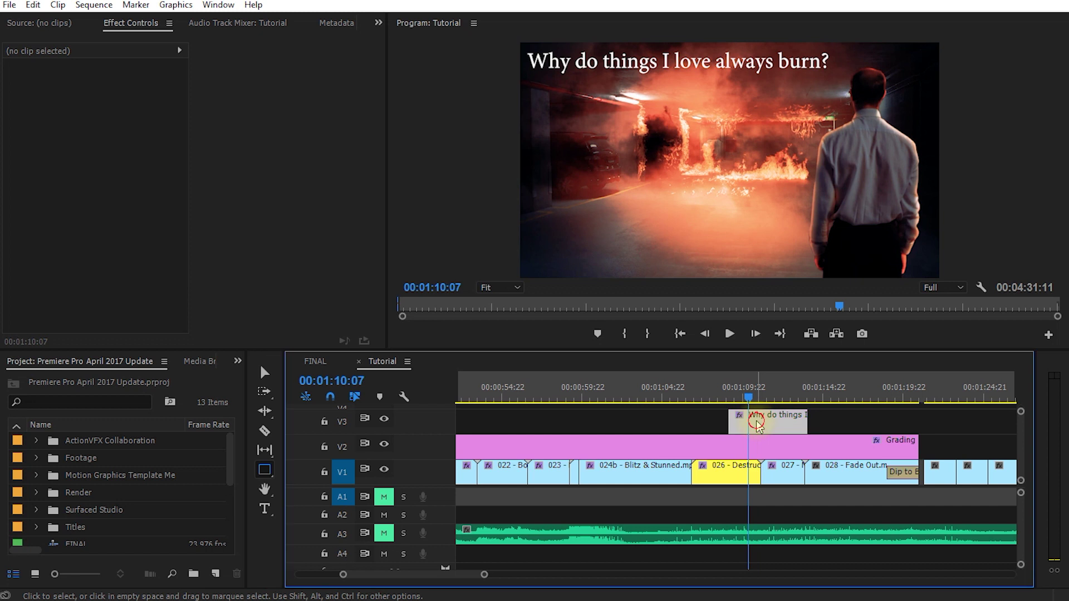
mouse_move(877, 54)
left_mouse_down()
mouse_move(902, 63)
mouse_move(924, 140)
left_mouse_up()
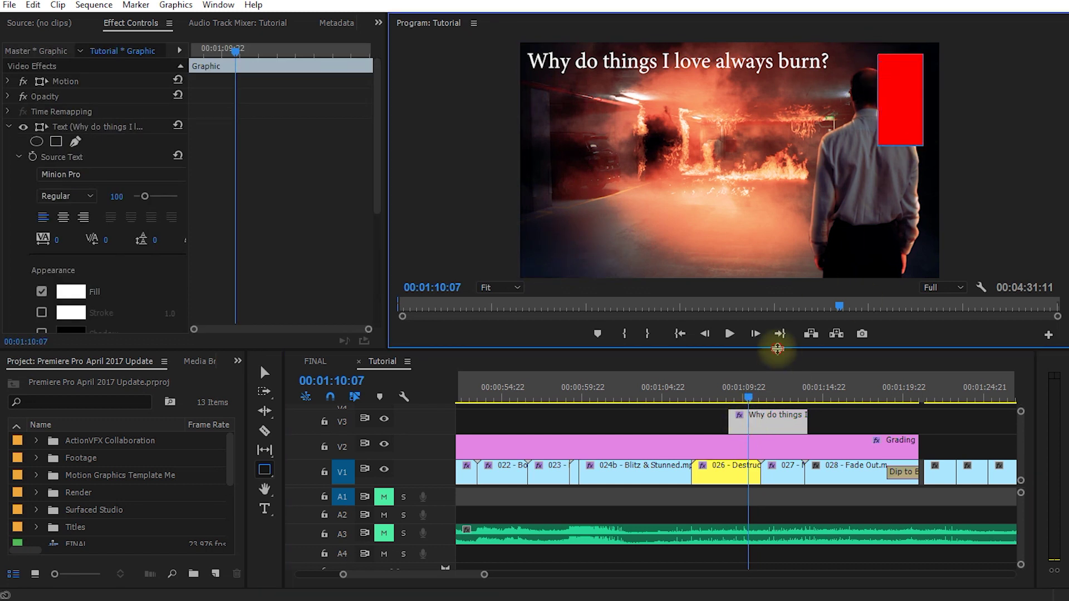
Enlarge the timeline area and shift the title clip on V3 earlier so it starts with the yellow 026 clip
left_click_drag(777, 350, 777, 321)
left_click(742, 422)
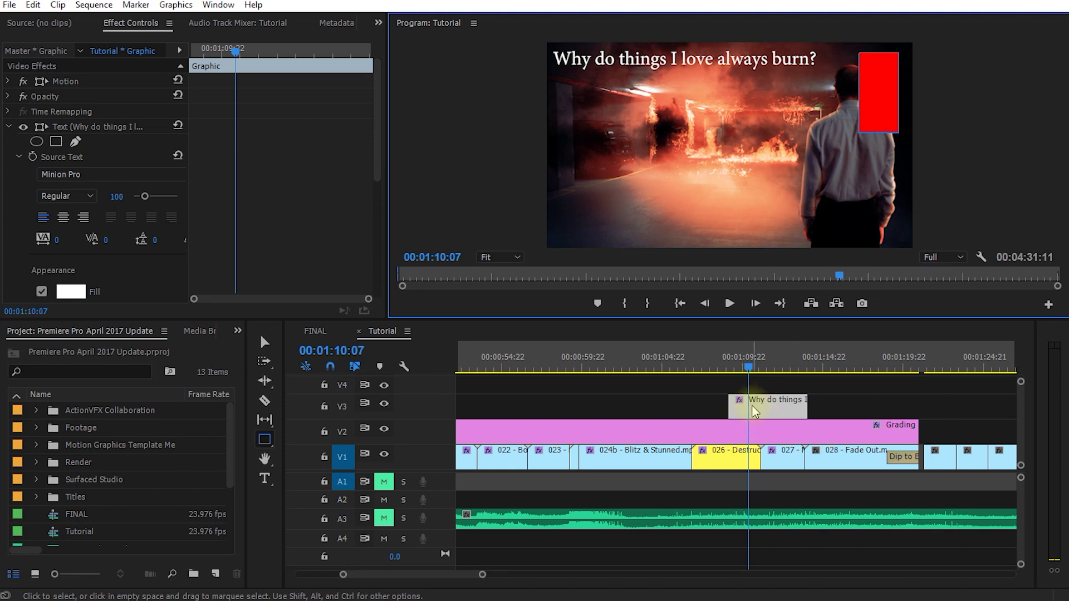
left_click(767, 411)
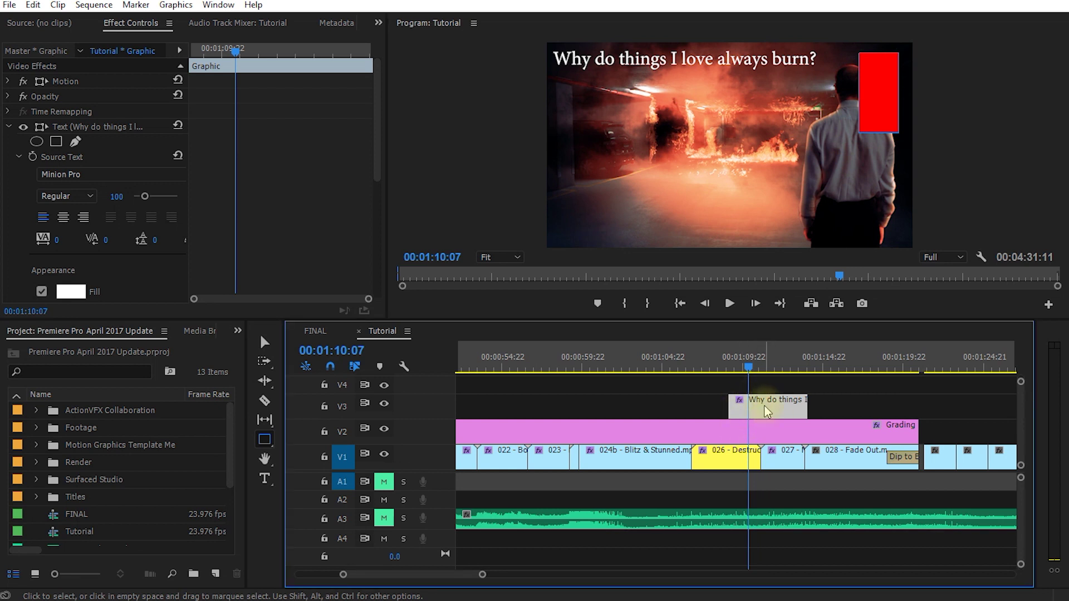
left_click_drag(767, 411, 730, 410)
left_click_drag(747, 367, 724, 369)
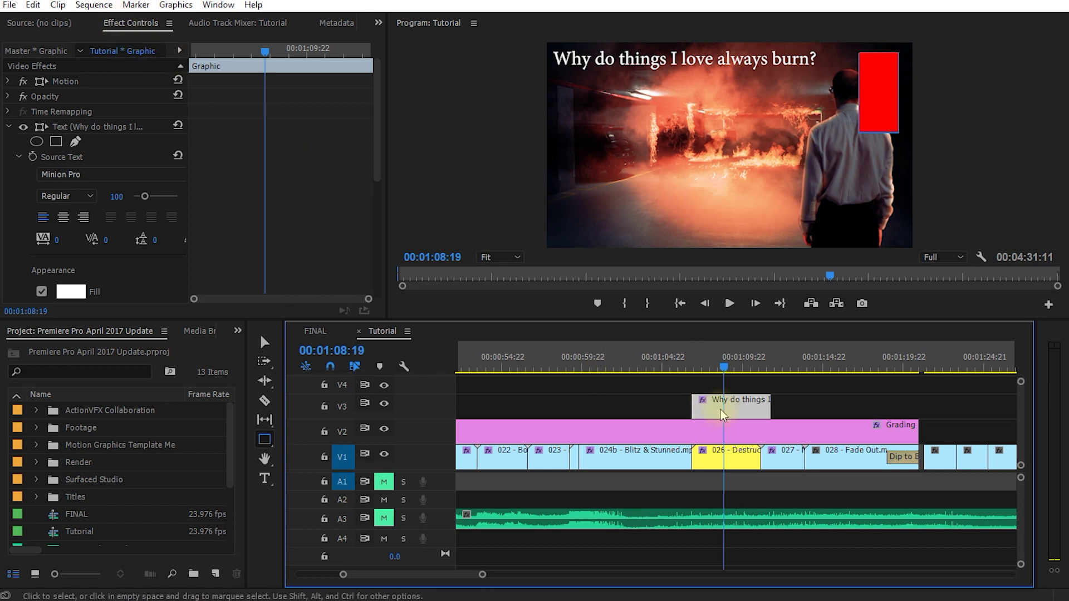
Examine the text and shape layers of the title graphic and their settings in Effect Controls
left_click(69, 127)
left_click(8, 126)
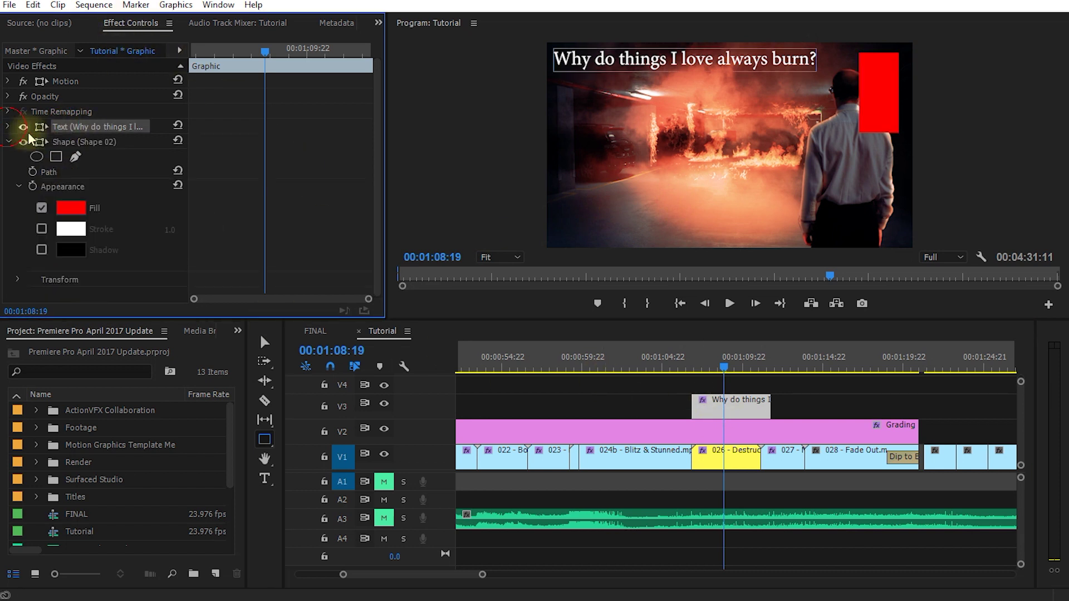
left_click(73, 141)
left_click(9, 143)
left_click(9, 144)
left_click(8, 126)
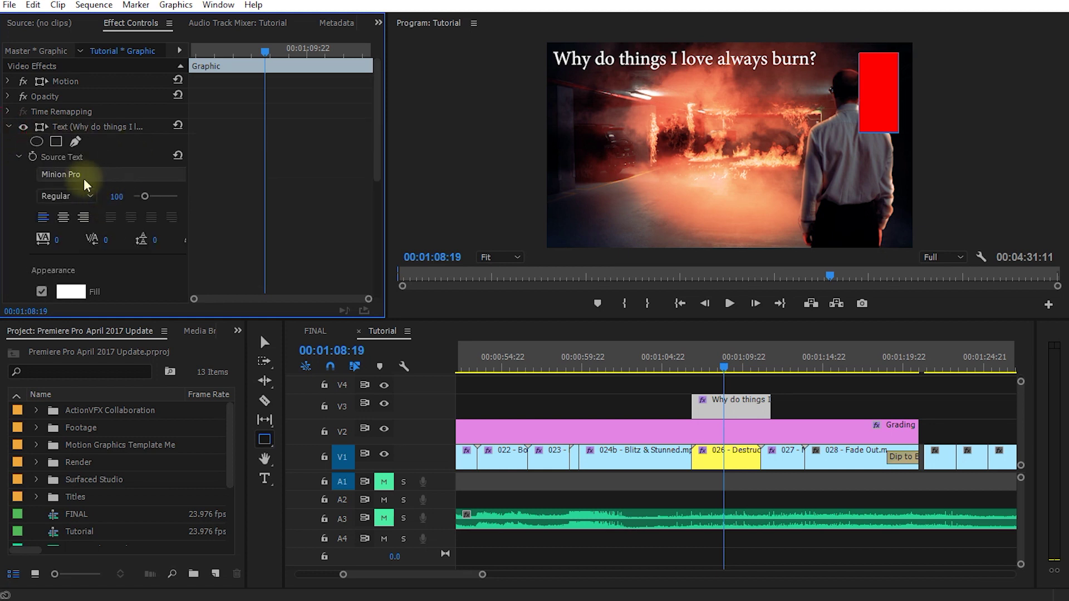
scroll(127, 238, "down", 2)
scroll(127, 238, "down", 2)
scroll(127, 238, "up", 4)
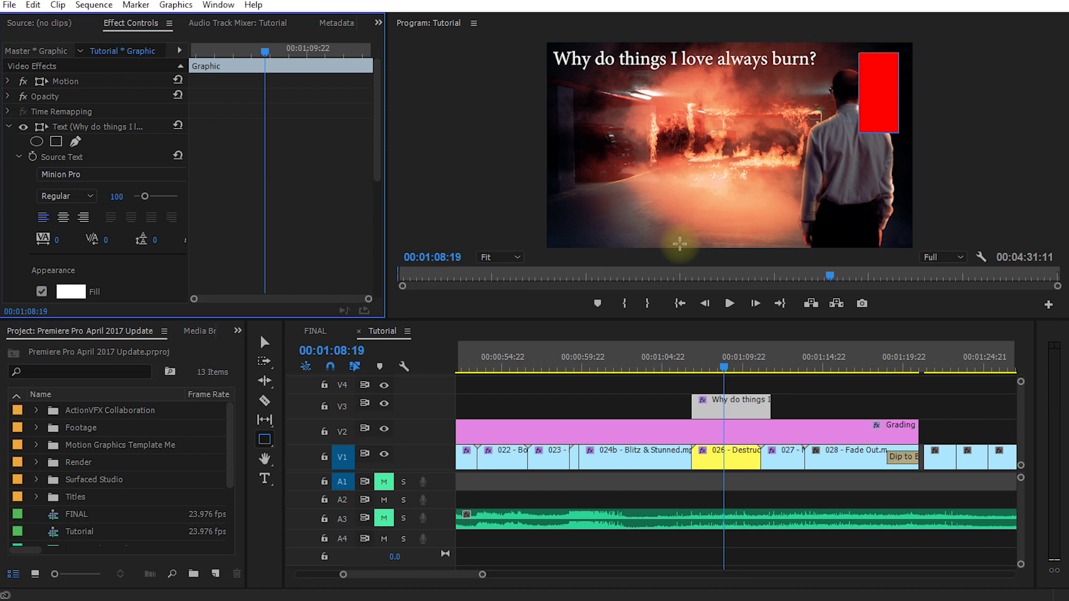
Open Essential Graphics, enlarge its window and browse the available graphics templates
left_click(218, 5)
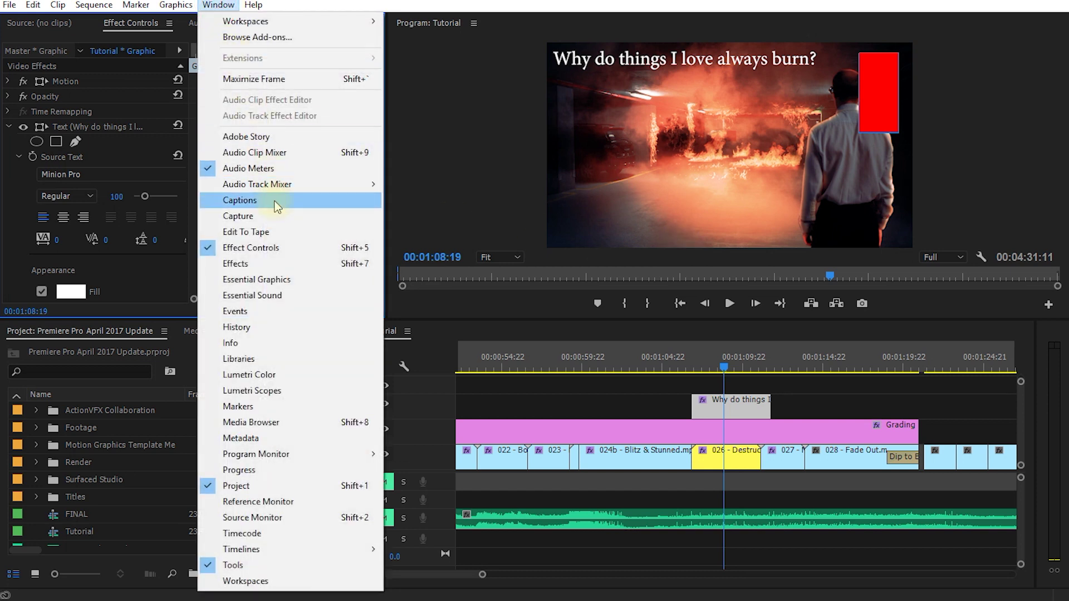
left_click(261, 281)
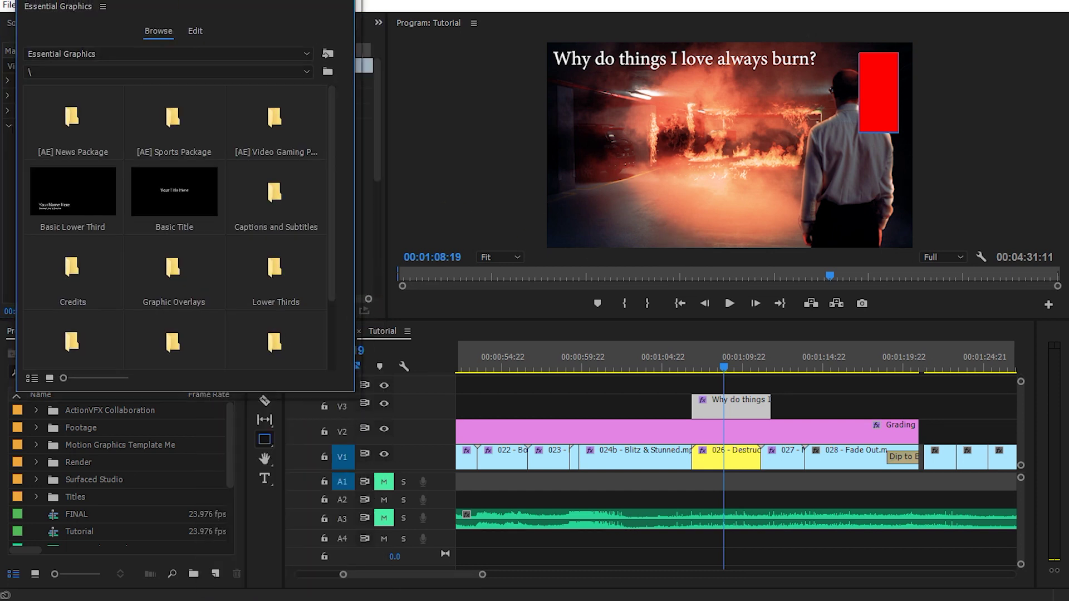
left_click_drag(362, 463, 406, 556)
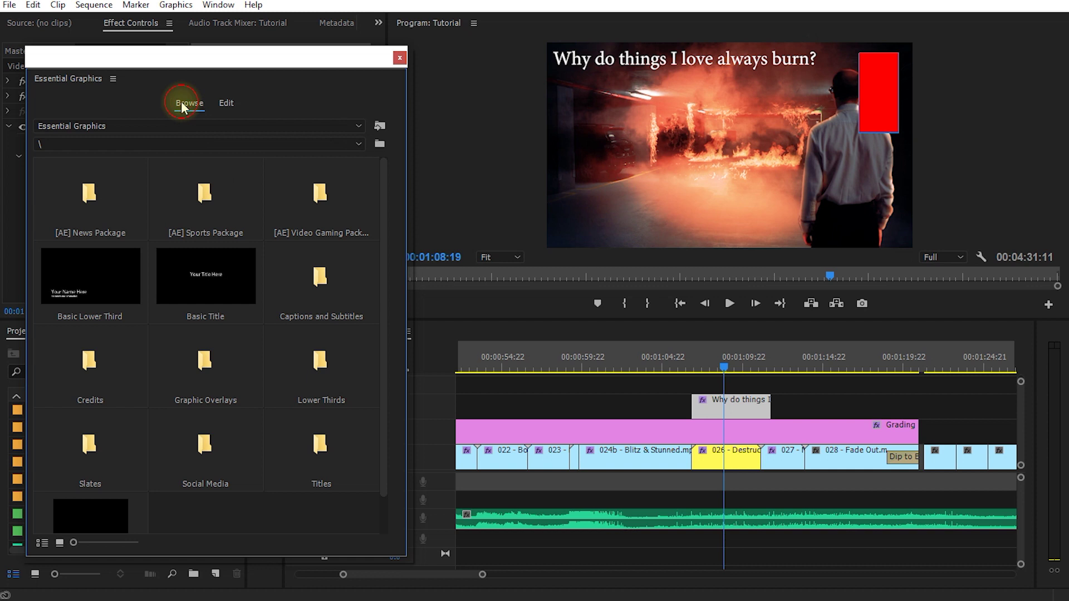
left_click(99, 265)
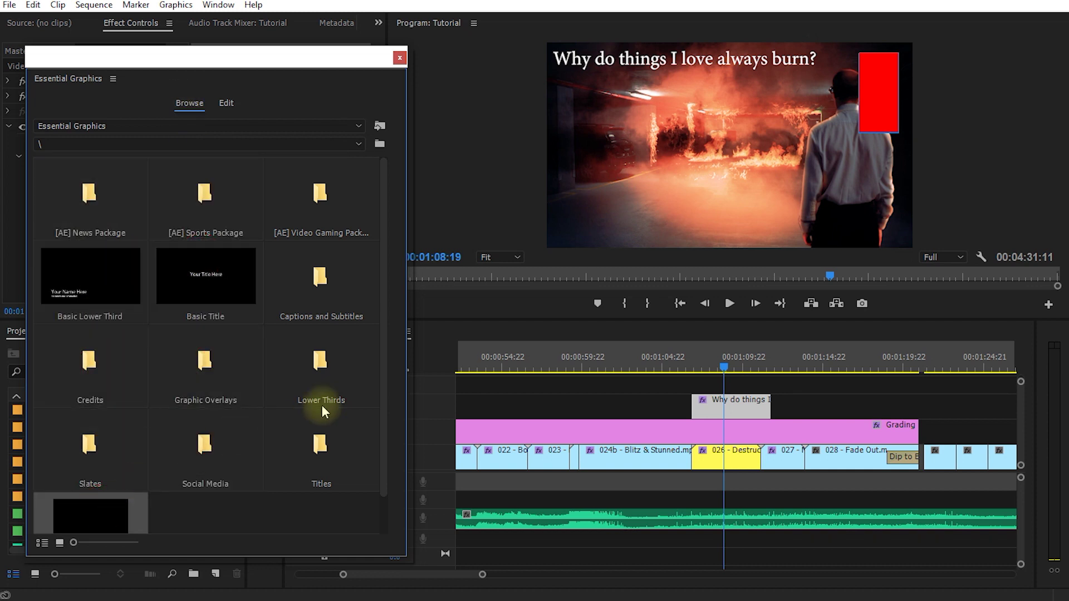
scroll(273, 354, "down", 1)
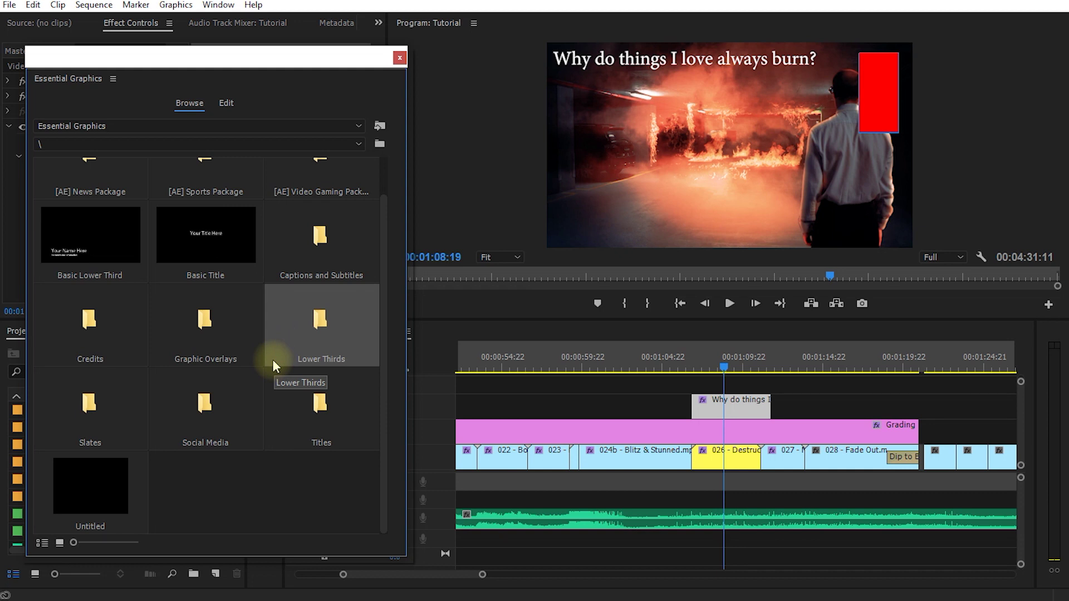
scroll(272, 359, "up", 1)
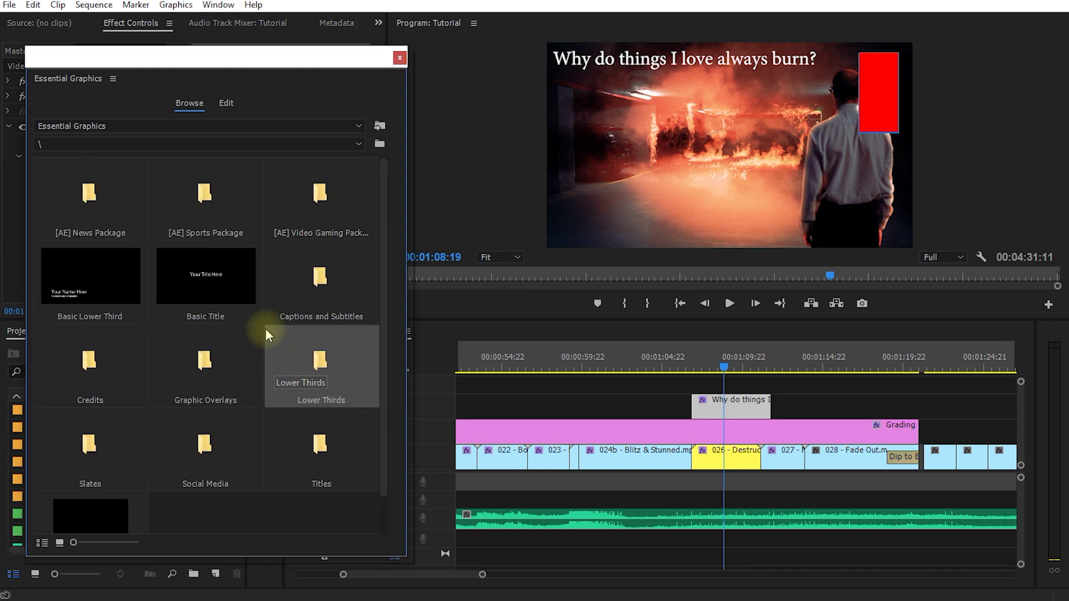
Place the Basic Lower Third template on V3 before the title clip, preview it at 00:00:58:23 and delete it
left_click_drag(77, 283, 557, 406)
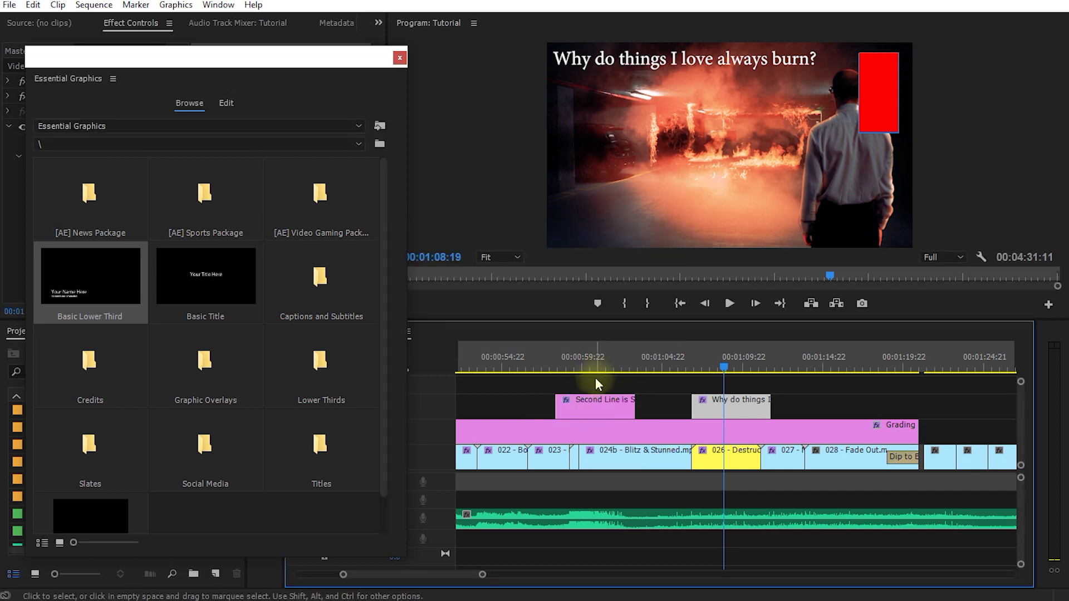
left_click(558, 367)
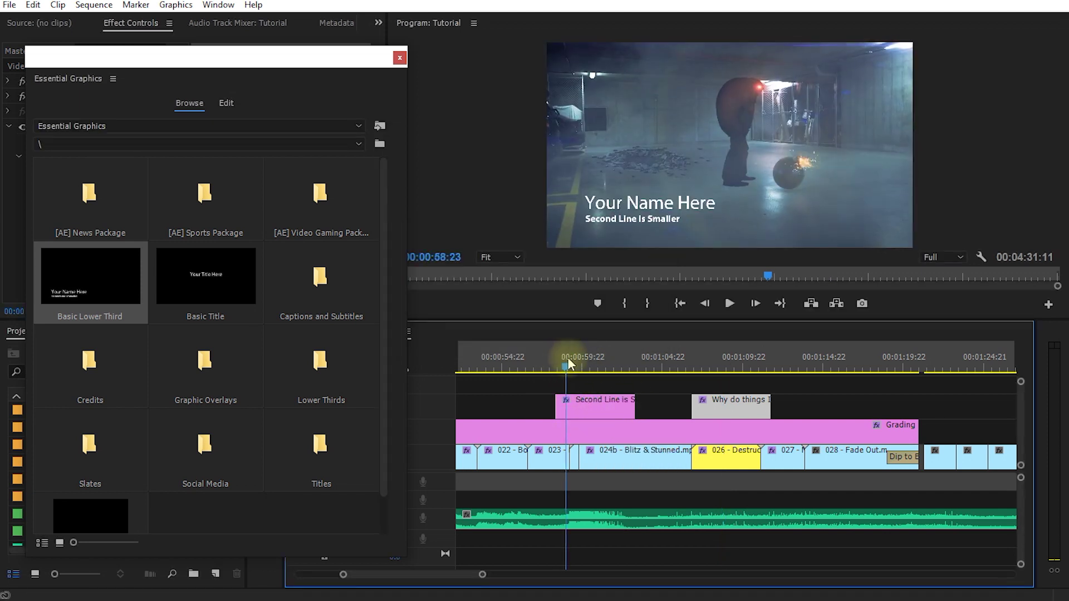
left_click(597, 402)
key("Delete")
Select the title graphic at 00:01:08:14 and compare the editing options of its text and Shape 02 layers in Essential Graphics
left_click_drag(710, 359, 721, 359)
left_click(726, 405)
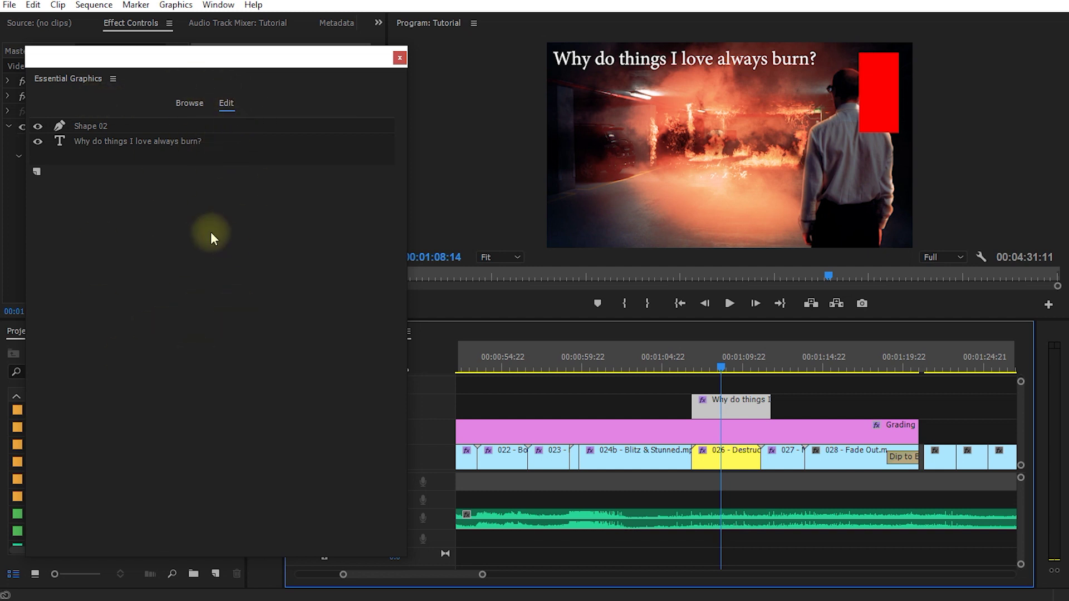
left_click_drag(142, 78, 147, 54)
left_click(95, 117)
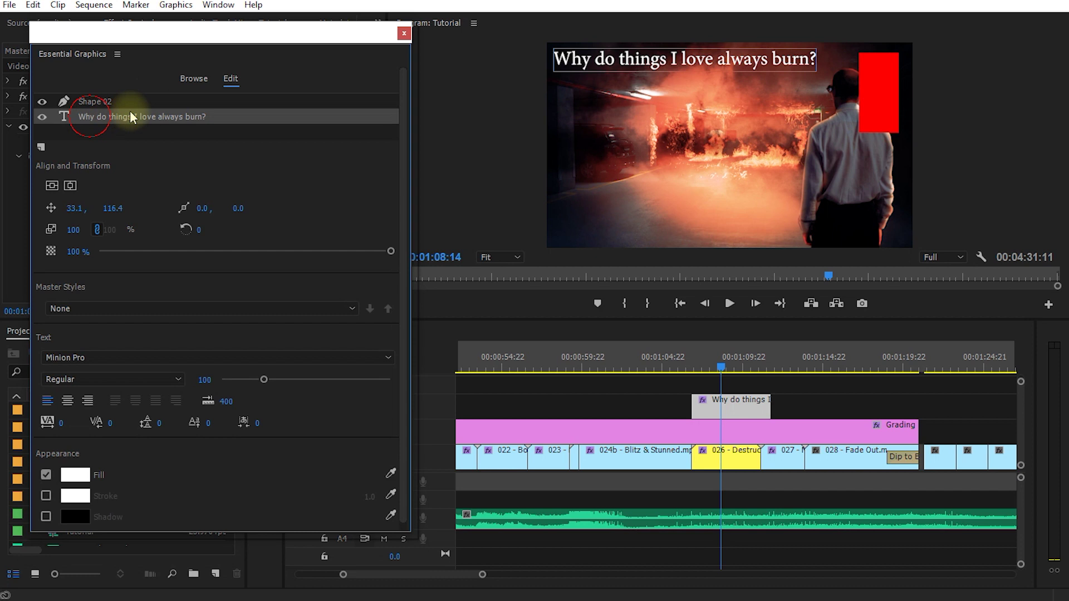
left_click(96, 101)
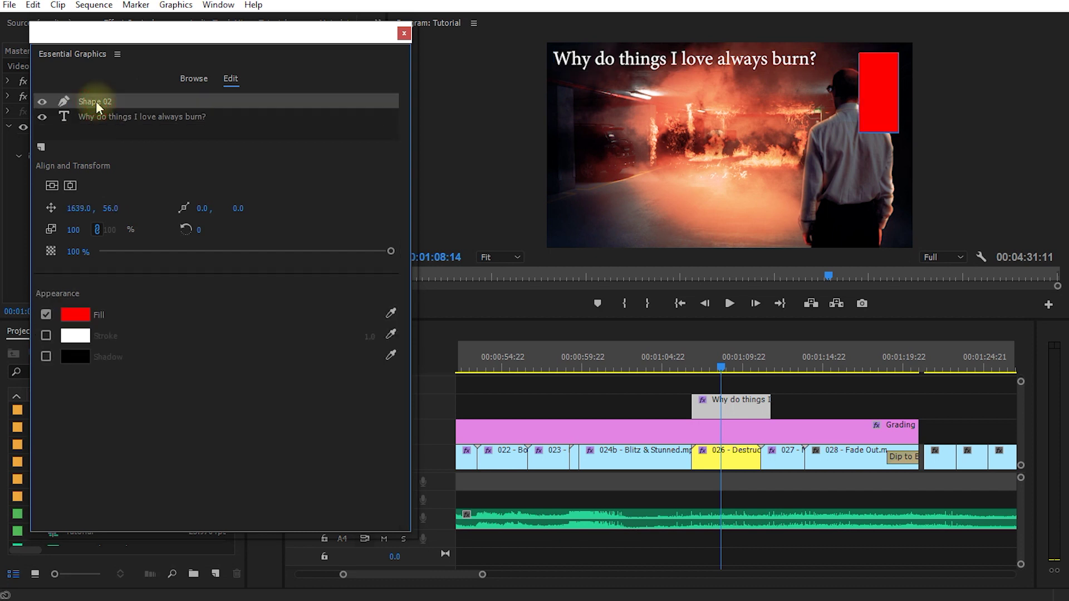
left_click(98, 116)
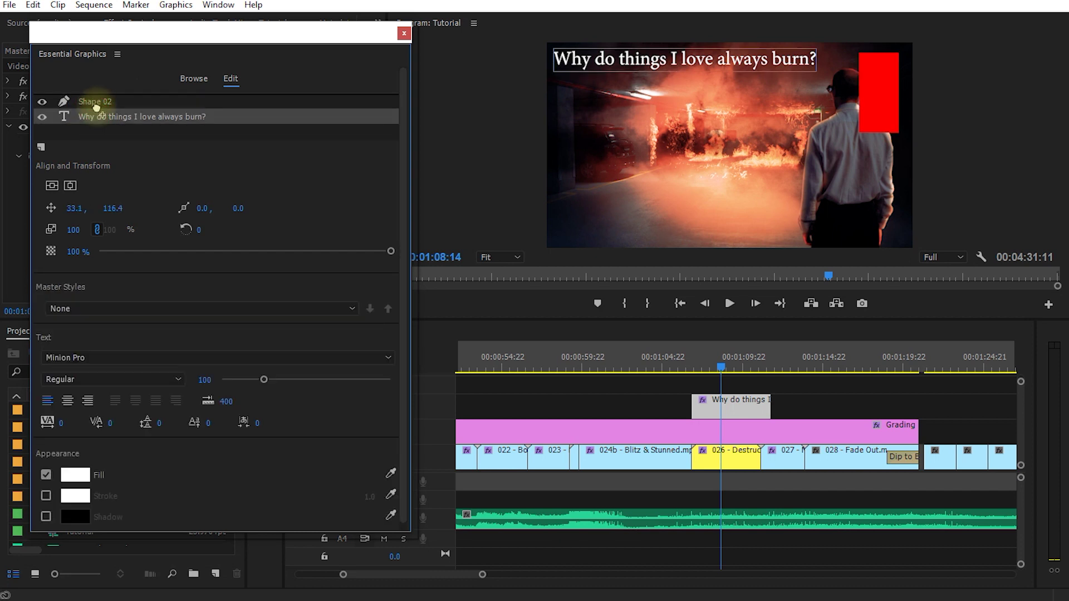
left_click(89, 102)
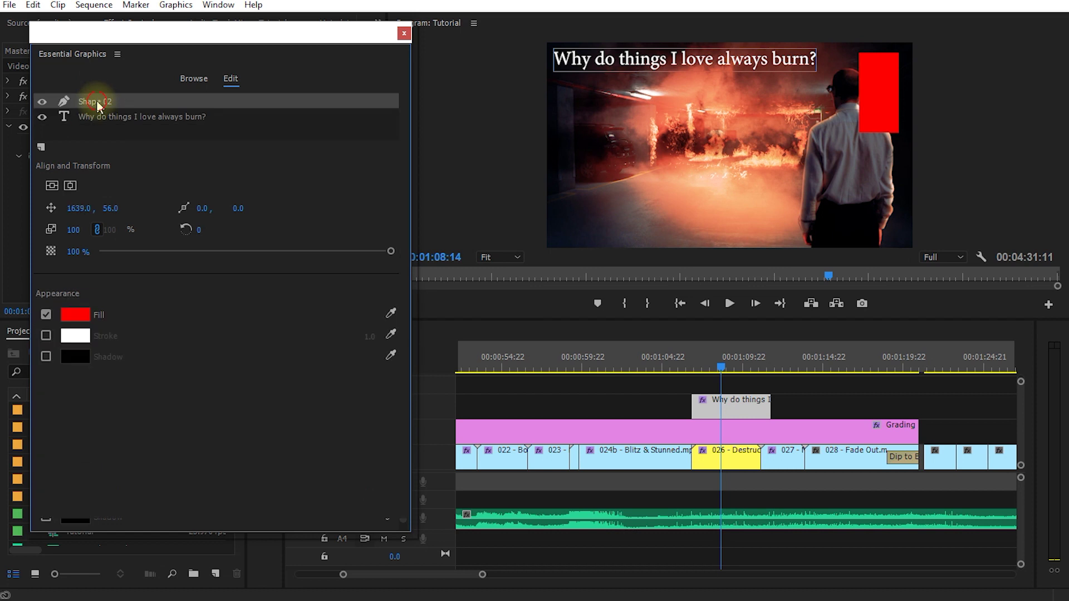
Move Shape 02 over the title text and stretch it into a banner covering the whole line, positioned at 30.1, 29.0
left_click(100, 132)
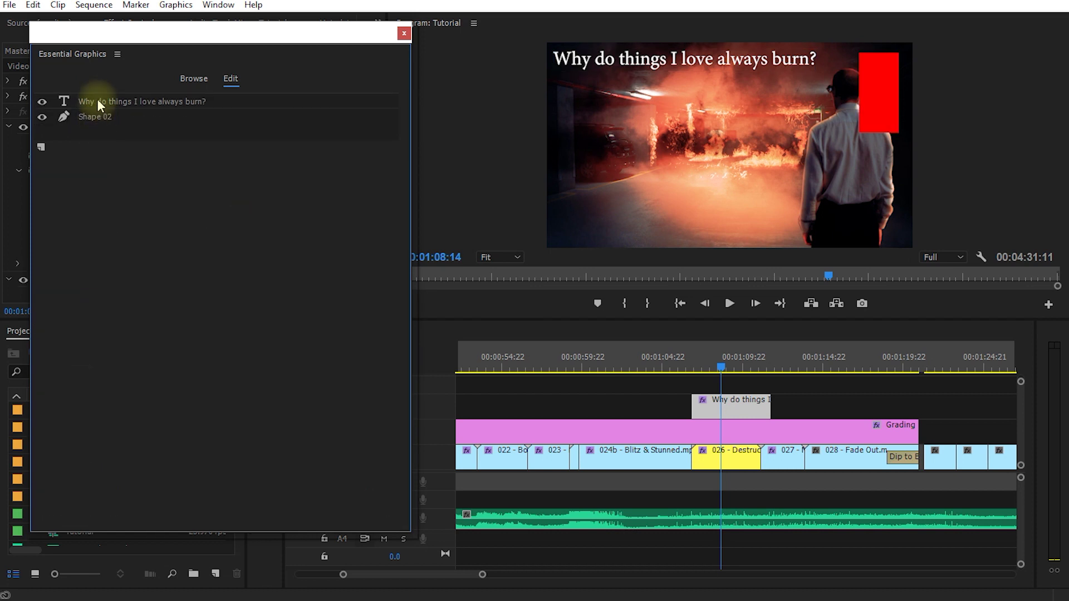
left_click(96, 105)
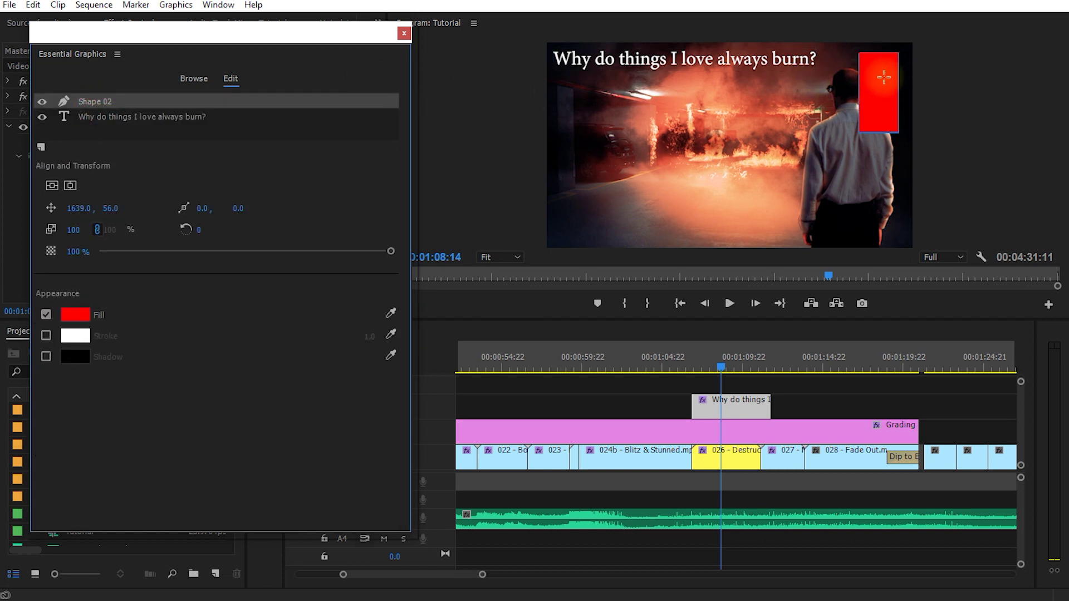
left_click_drag(886, 80, 576, 70)
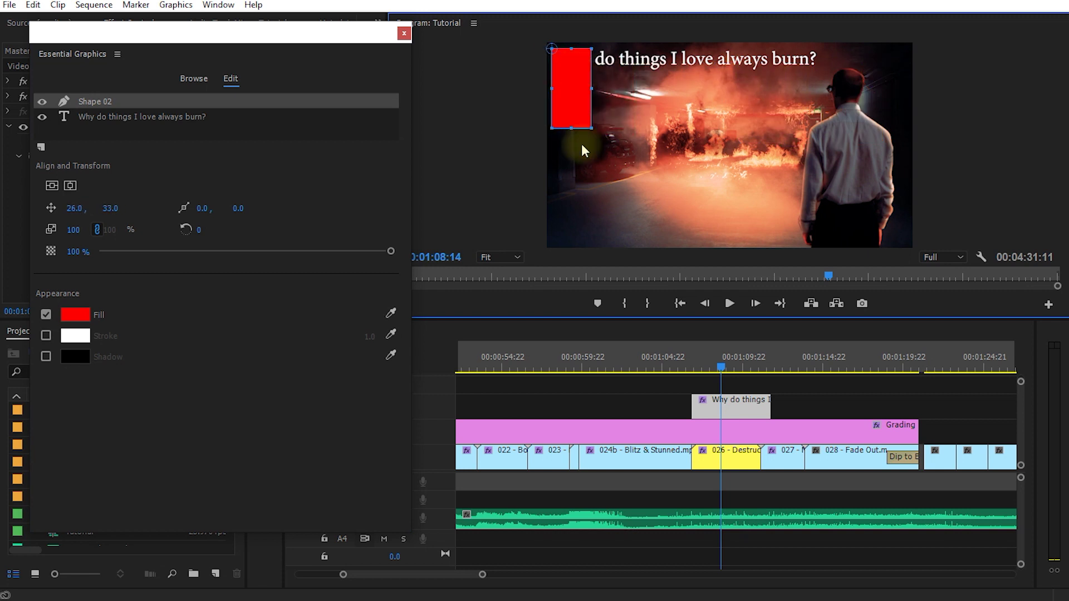
left_click_drag(572, 130, 829, 54)
left_click_drag(740, 59, 739, 58)
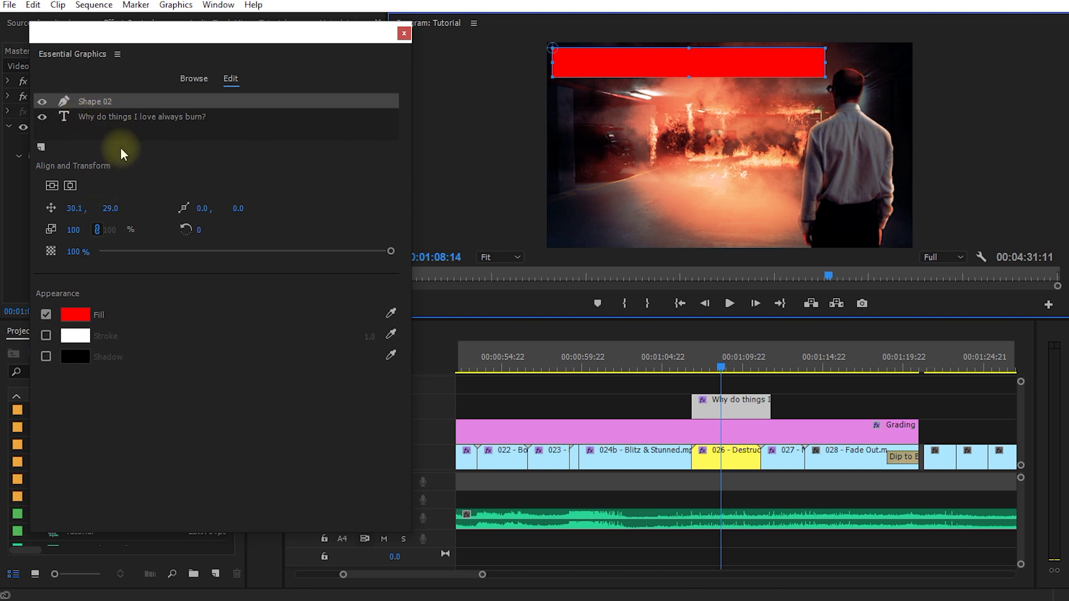
Bring the title text layer in front of Shape 02 and shift the text to 52.1, 128.4 inside the banner
left_click(94, 117)
left_click_drag(97, 108, 92, 97)
left_click(651, 61)
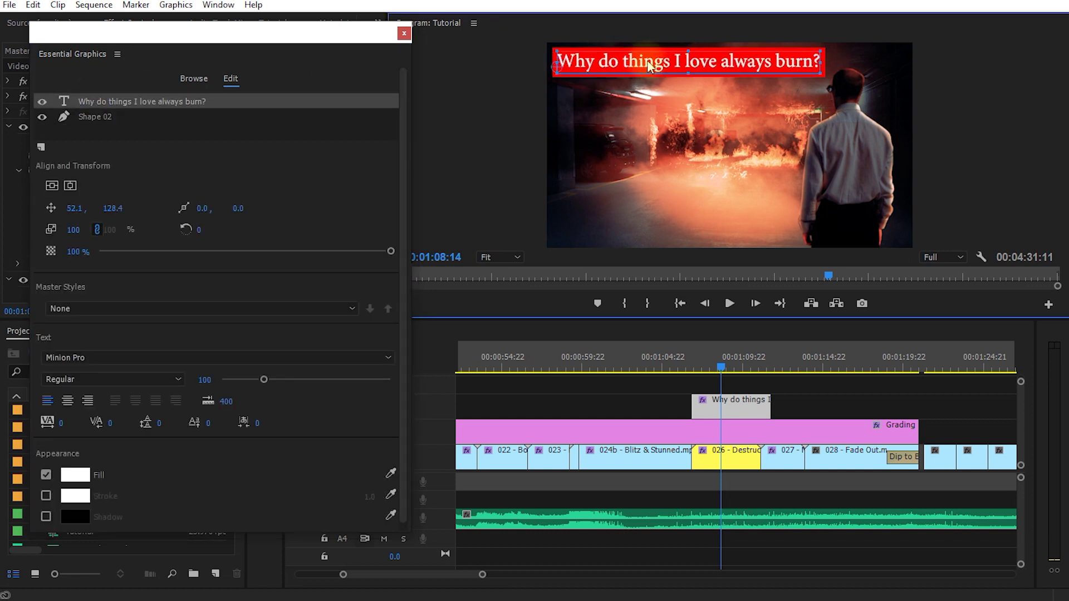
Examine the title text layer's opacity, master style and font options in Essential Graphics
left_click(87, 105)
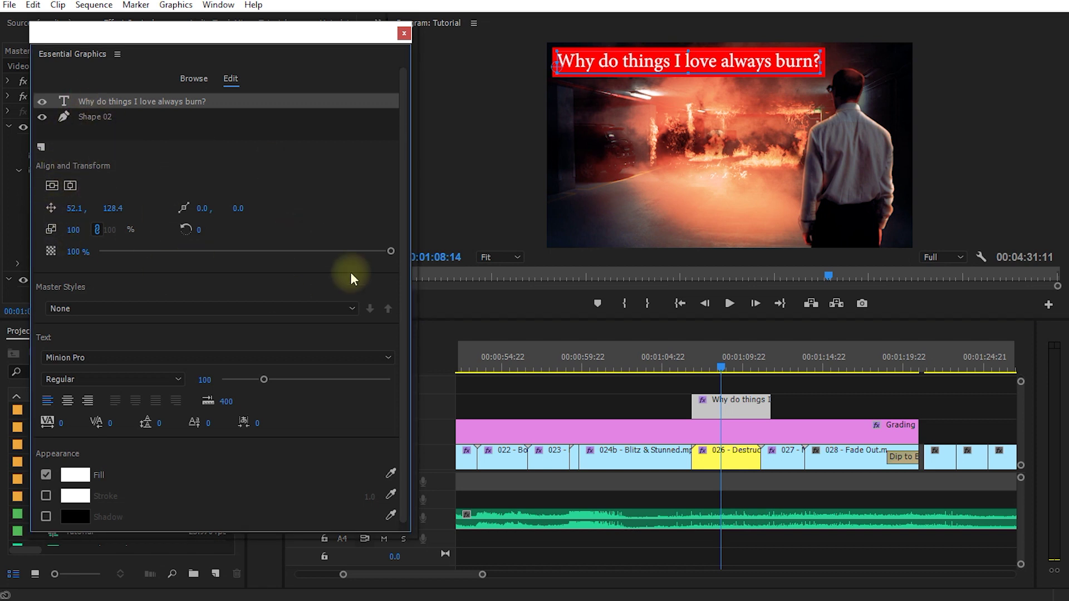
mouse_move(382, 251)
left_mouse_down()
mouse_move(183, 256)
mouse_move(374, 248)
left_mouse_up()
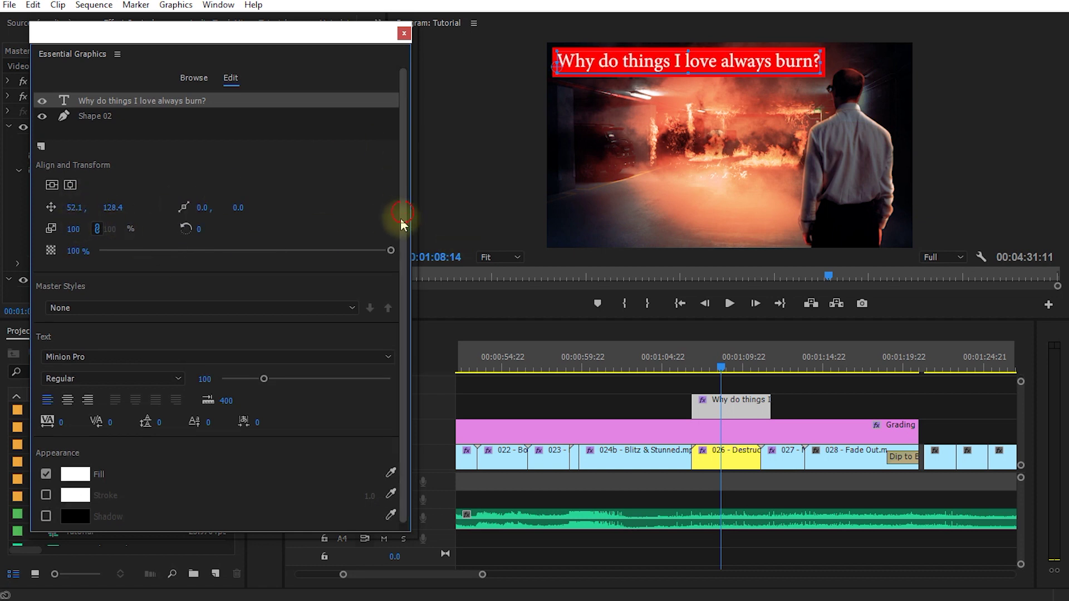
scroll(392, 220, "down", 1)
left_click(354, 301)
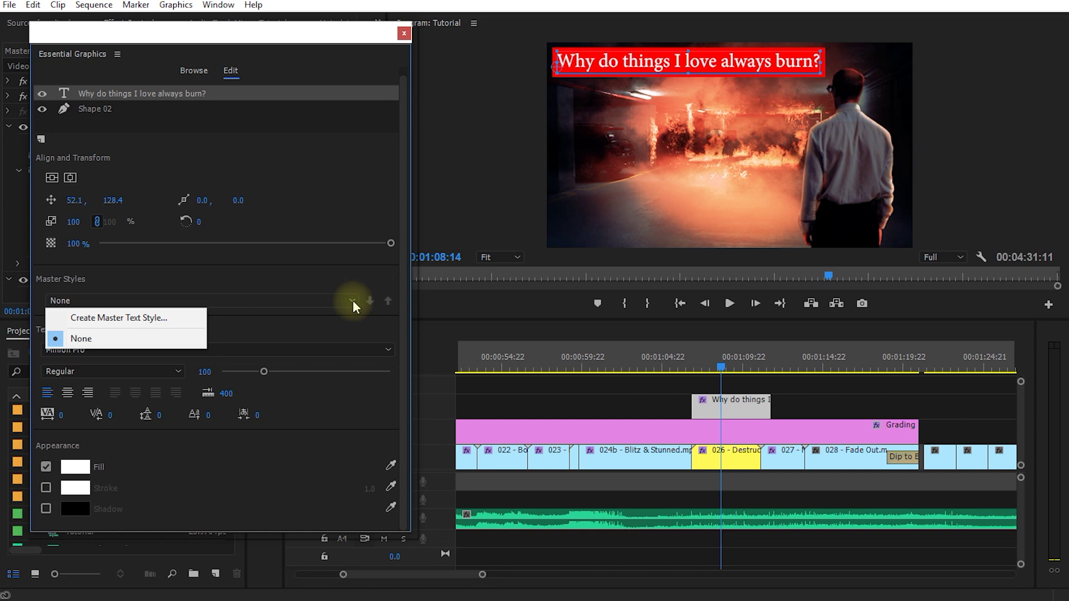
left_click(352, 300)
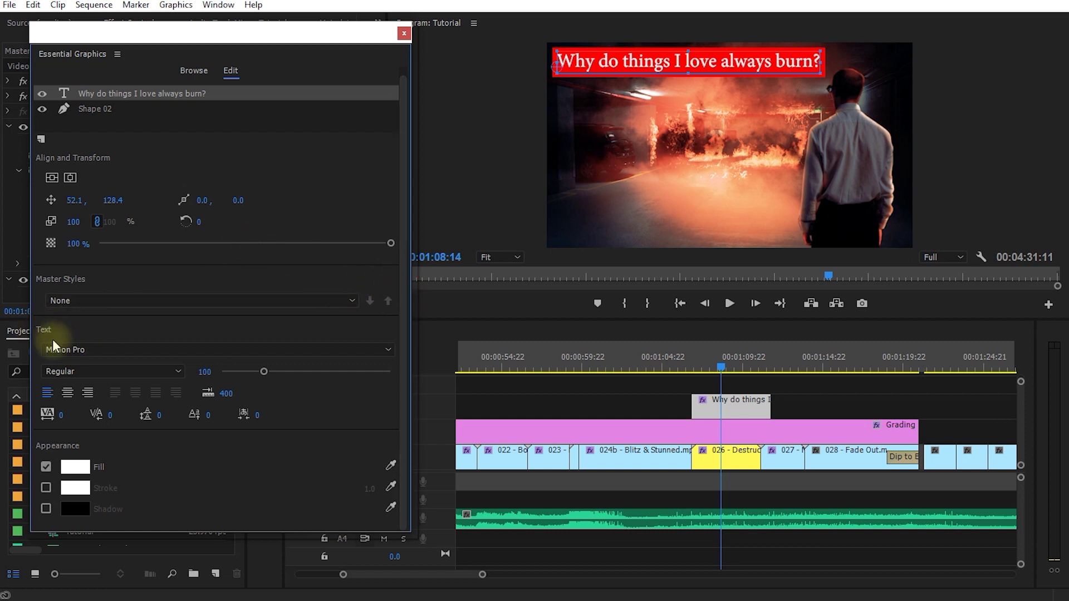
left_click(156, 350)
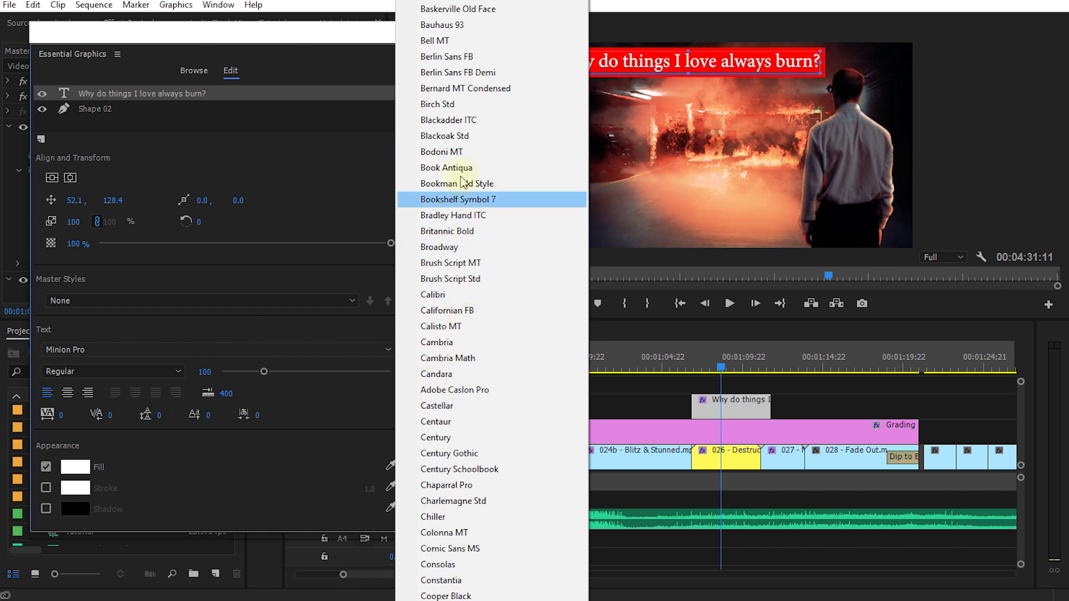
scroll(491, 301, "down", 5)
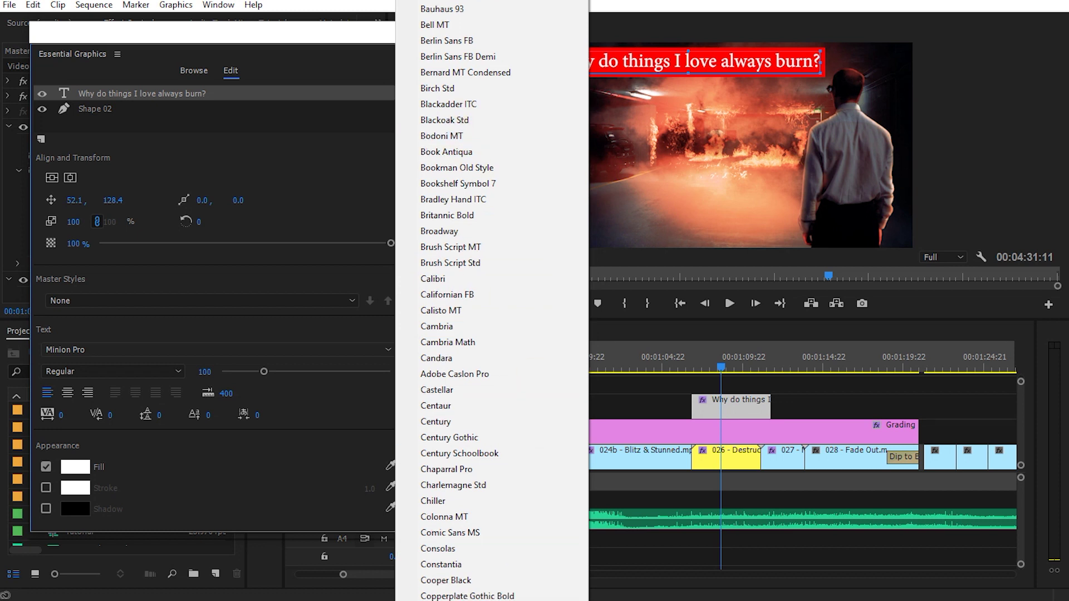
scroll(492, 300, "down", 6)
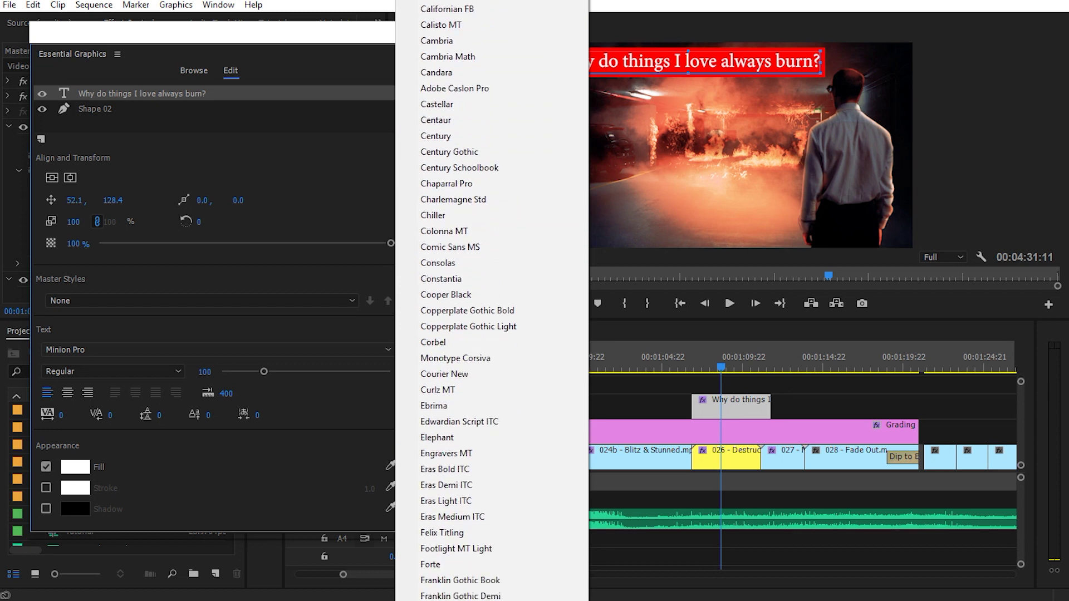
scroll(456, 184, "down", 2)
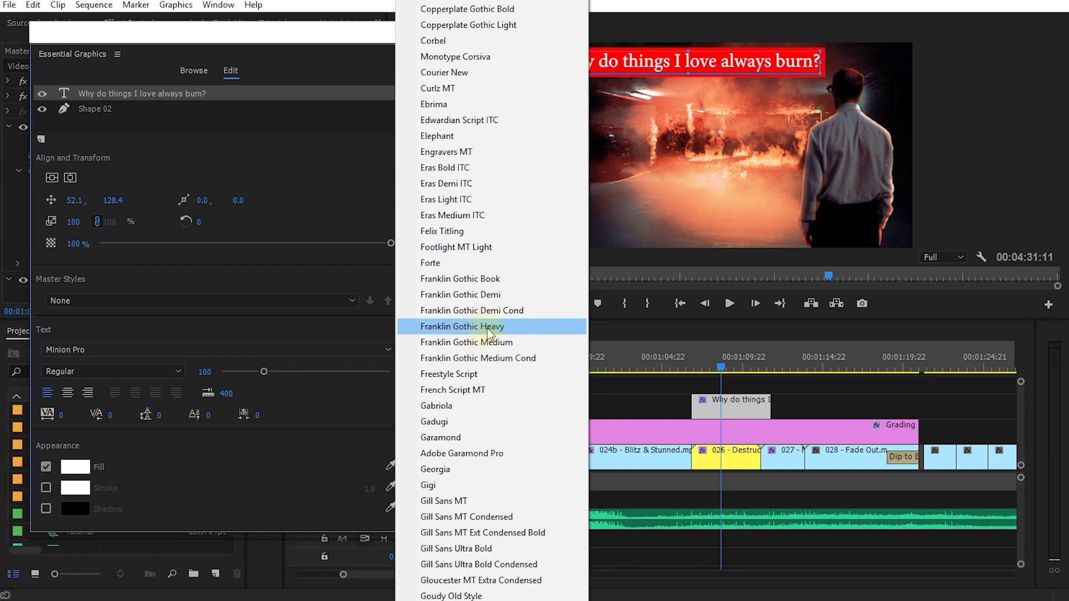
left_click(311, 280)
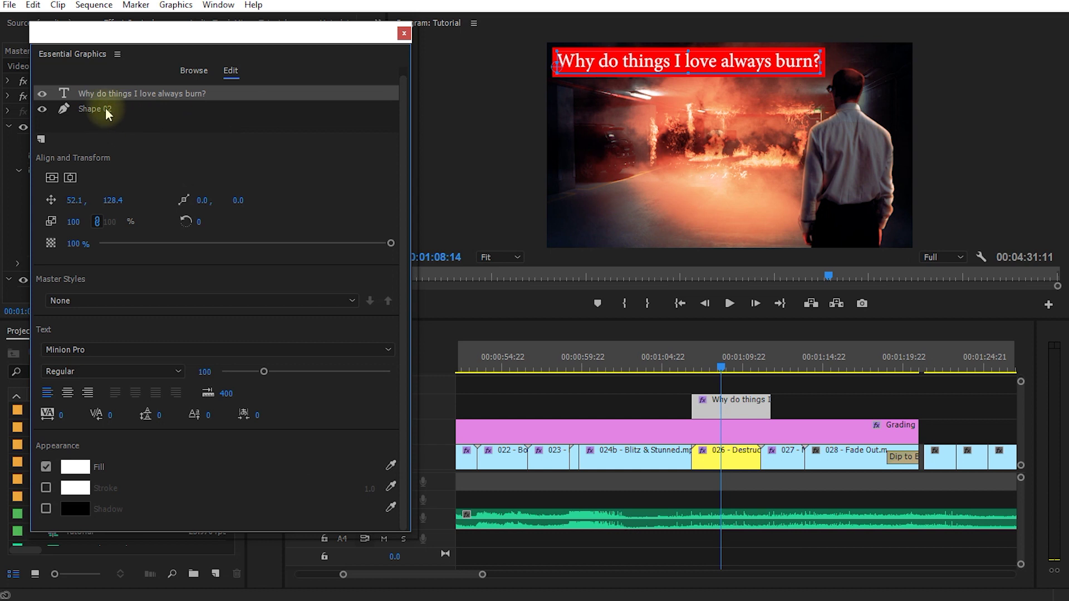
Select Shape 02, narrow the Essential Graphics window and review the shape's settings and the new-layer types on offer
left_click(89, 109)
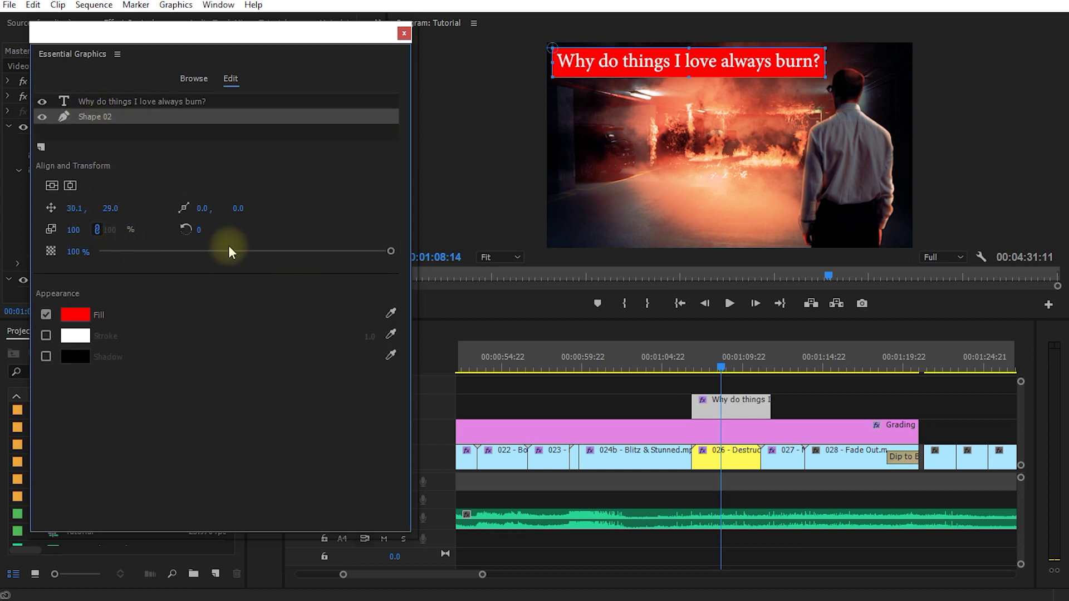
mouse_move(390, 251)
left_mouse_down()
mouse_move(183, 262)
mouse_move(396, 249)
left_mouse_up()
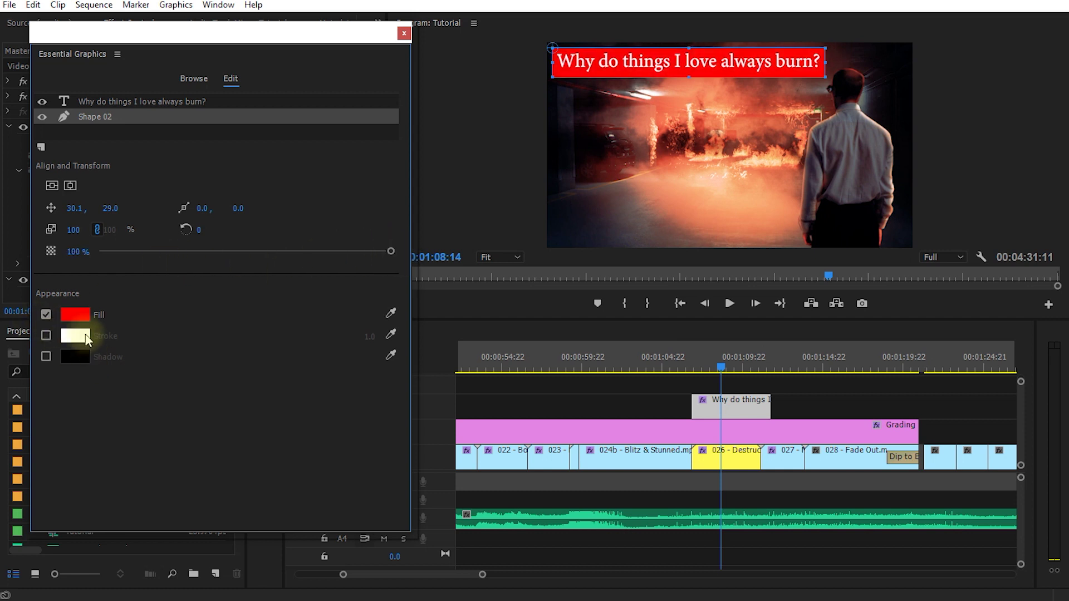
left_click_drag(414, 158, 237, 170)
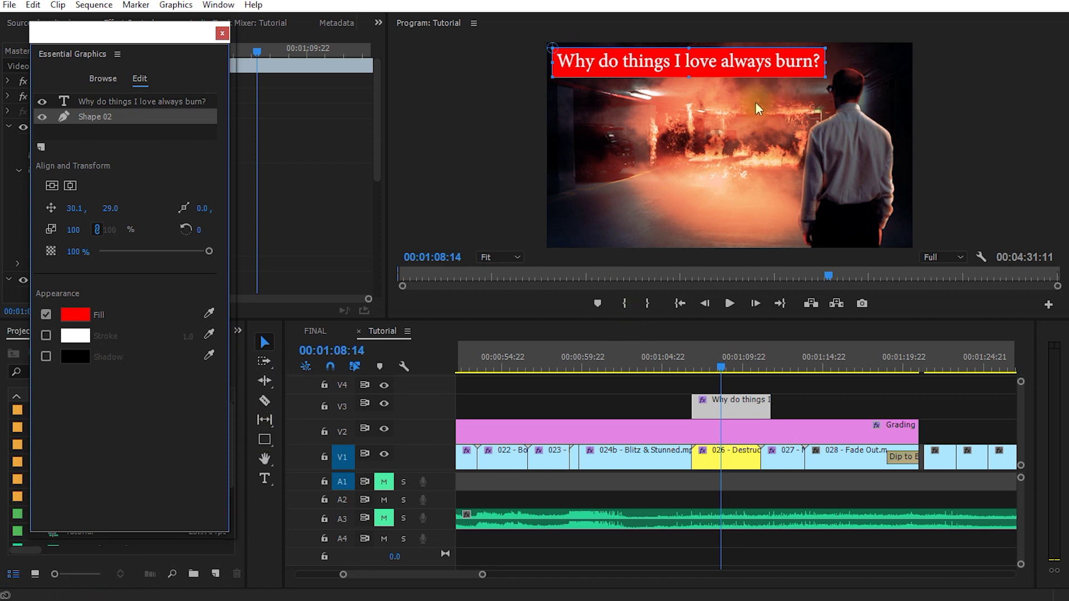
left_click(721, 413)
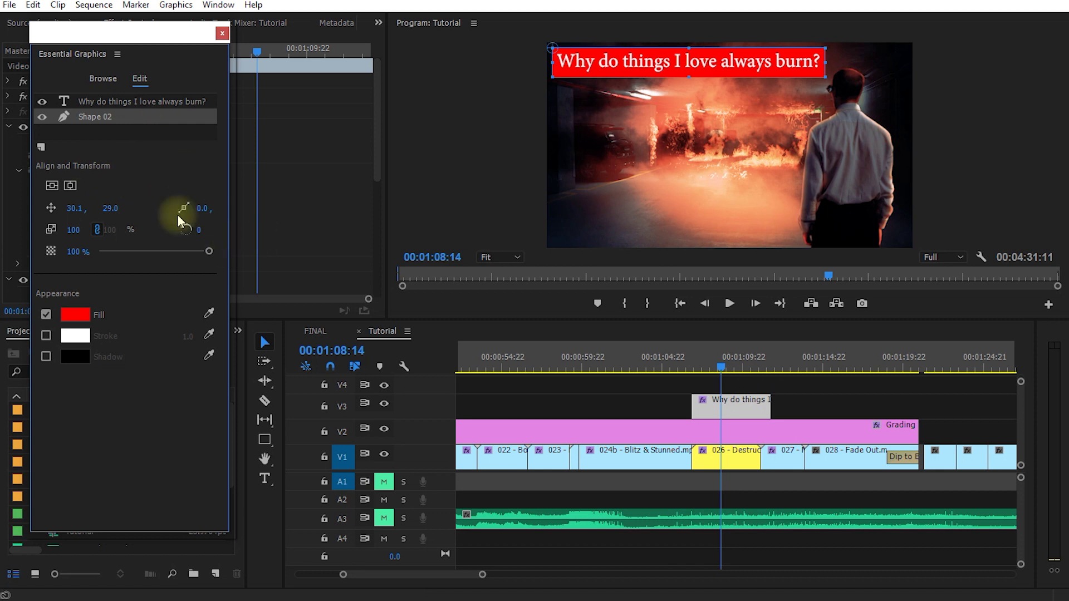
left_click(41, 148)
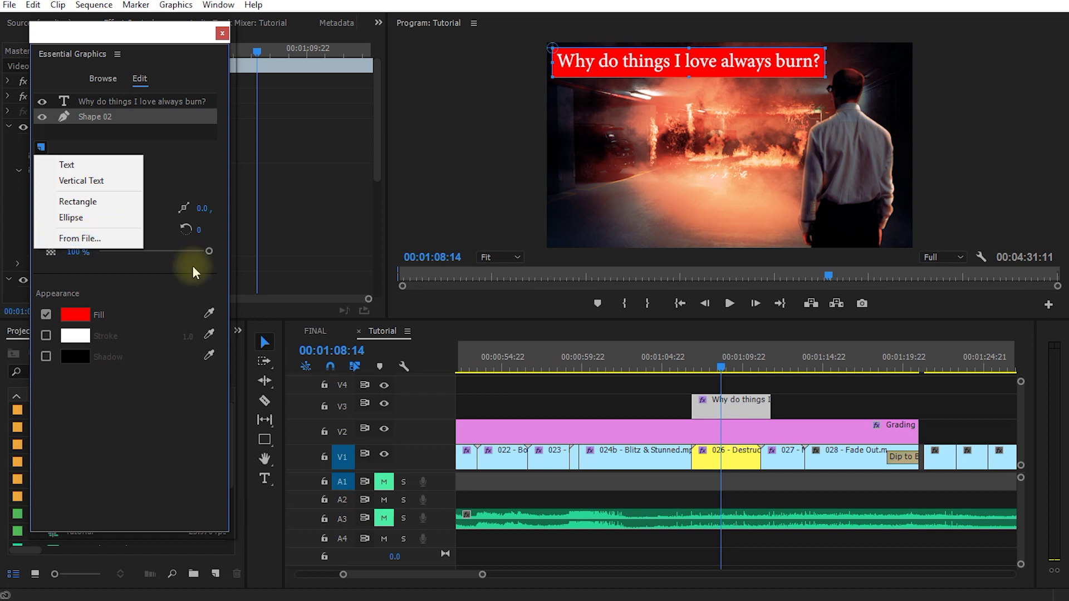
left_click(234, 209)
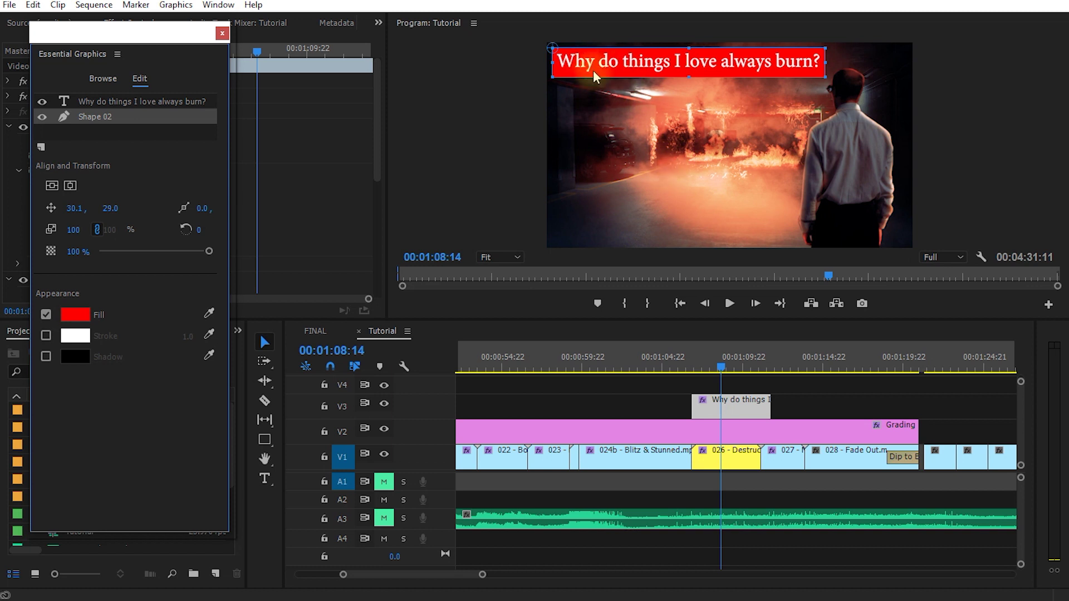
Close Essential Graphics, park the playhead at 00:01:06:18 and enlarge the Effect Controls area, widening its property column
left_click(222, 34)
left_click_drag(718, 368, 699, 377)
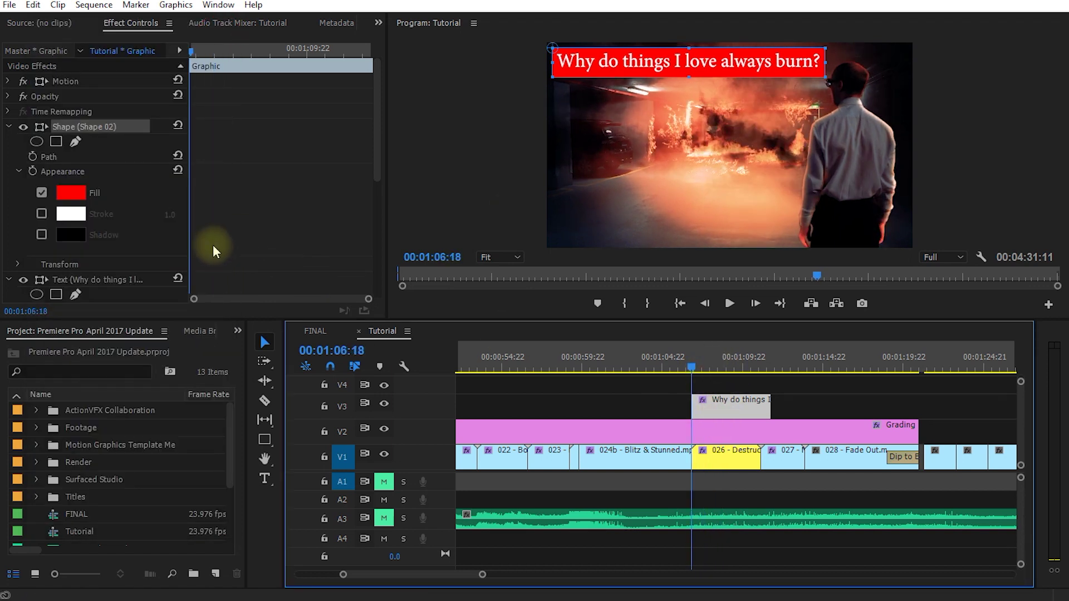
left_click_drag(237, 320, 236, 424)
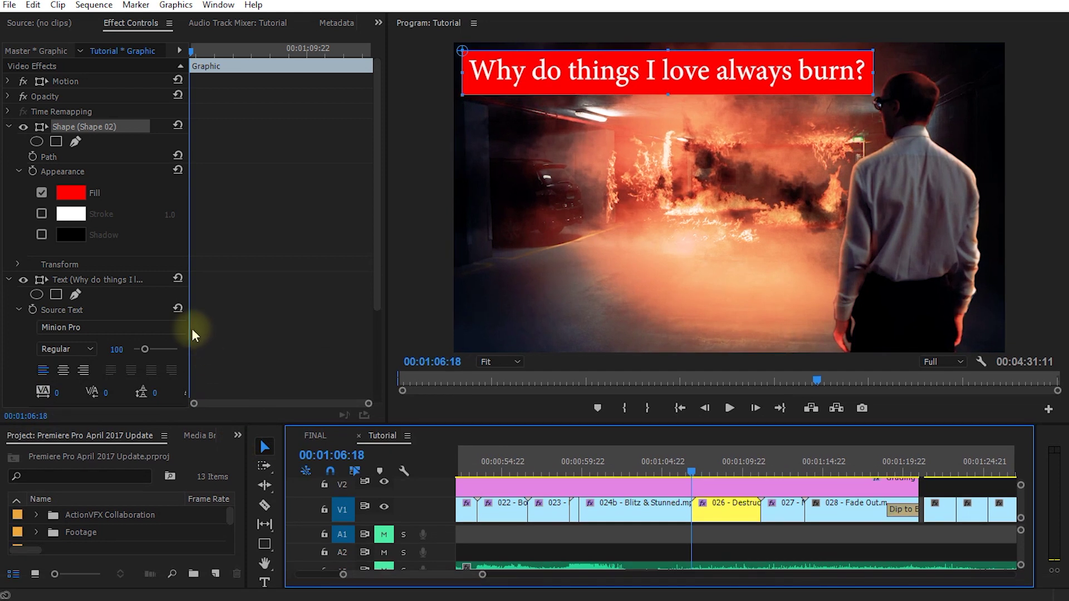
left_click_drag(189, 330, 272, 329)
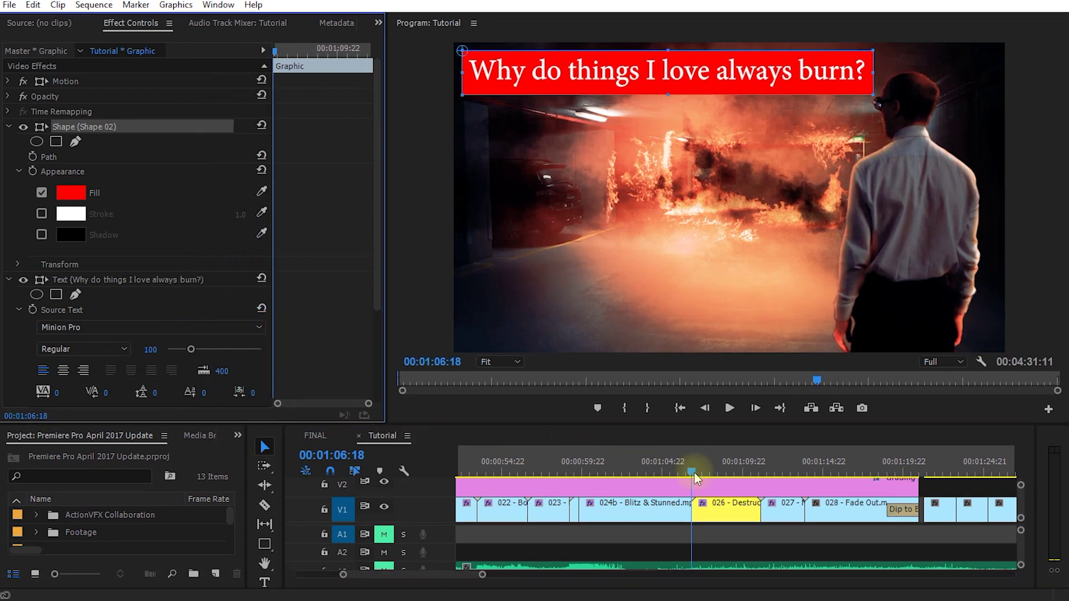
left_click_drag(708, 433, 708, 402)
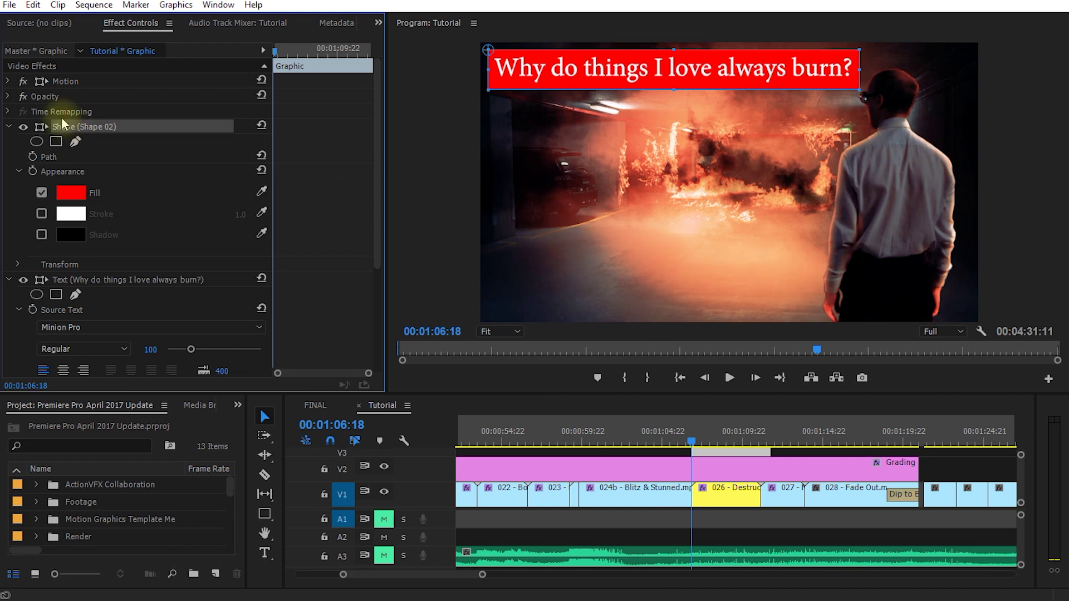
Set the title text layer's horizontal position to -1496.9 and start Position keyframing at 00:01:06:18
left_click(713, 458)
left_click(117, 127)
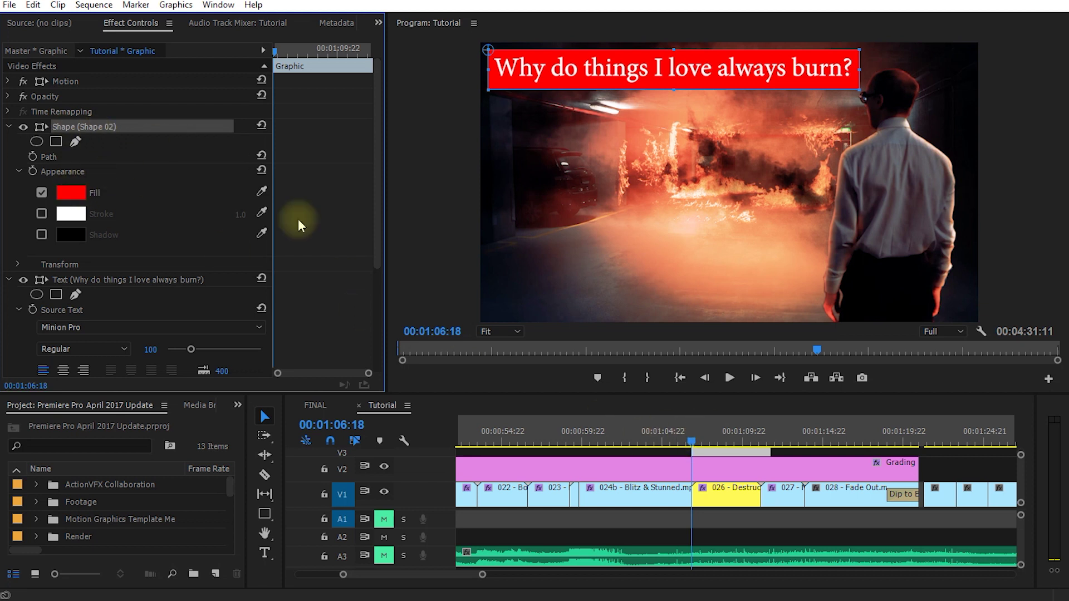
left_click(9, 127)
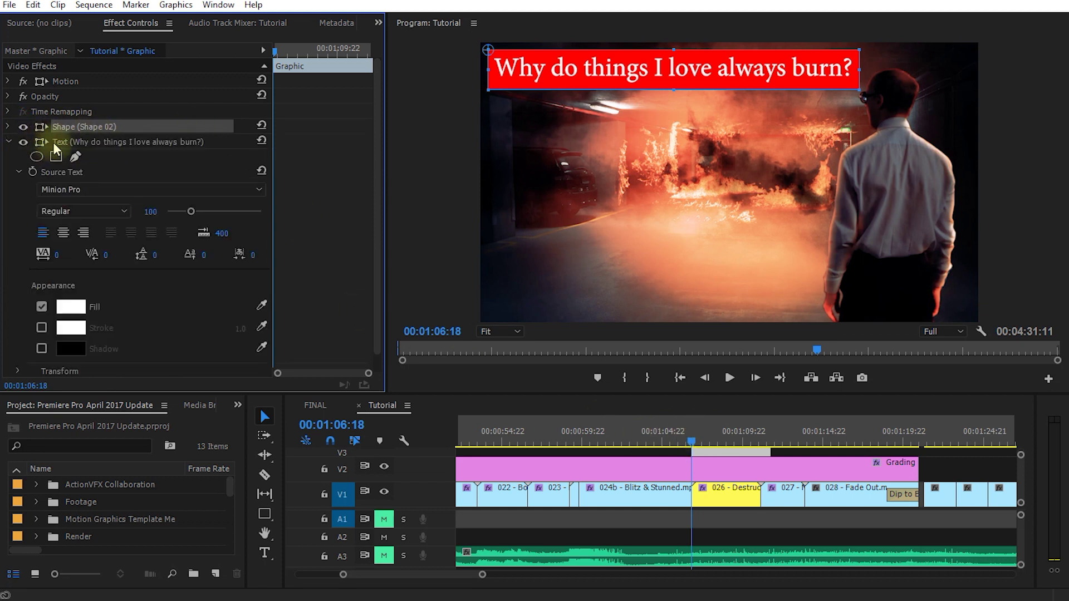
left_click(72, 142)
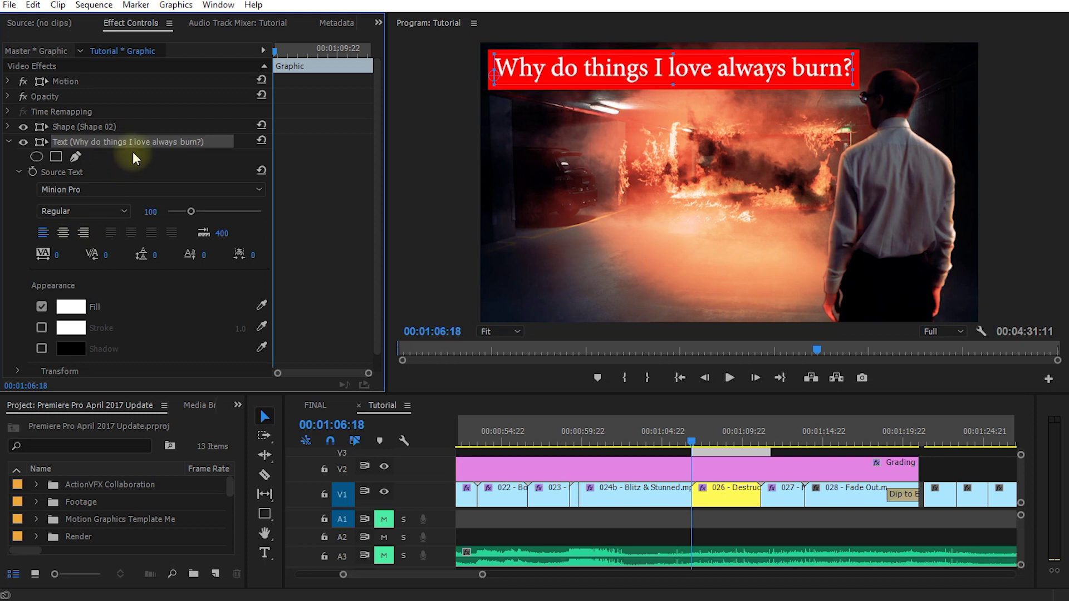
scroll(137, 176, "down", 1)
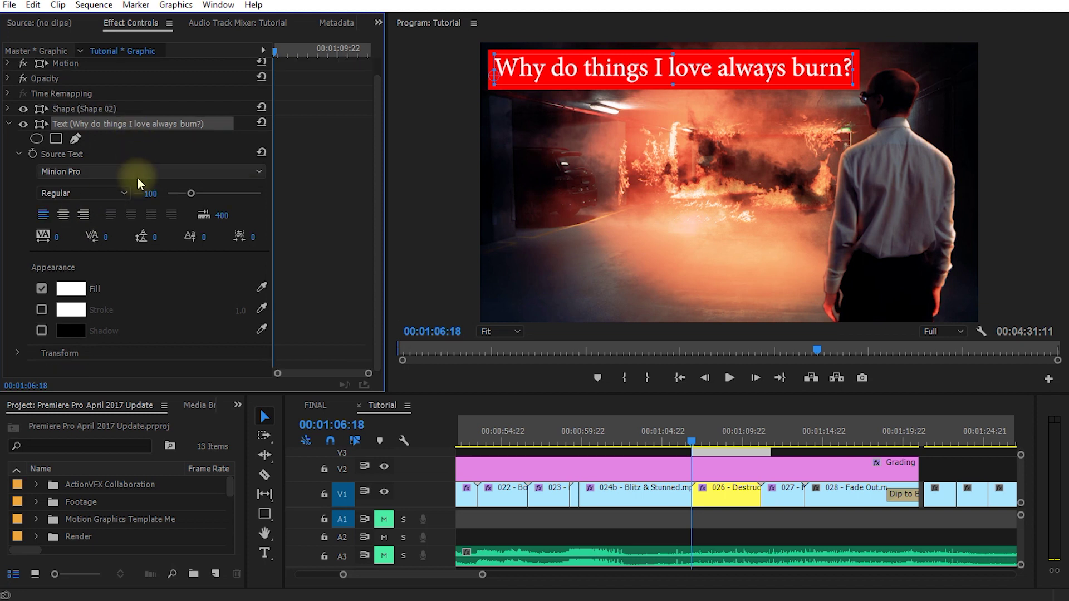
left_click(17, 354)
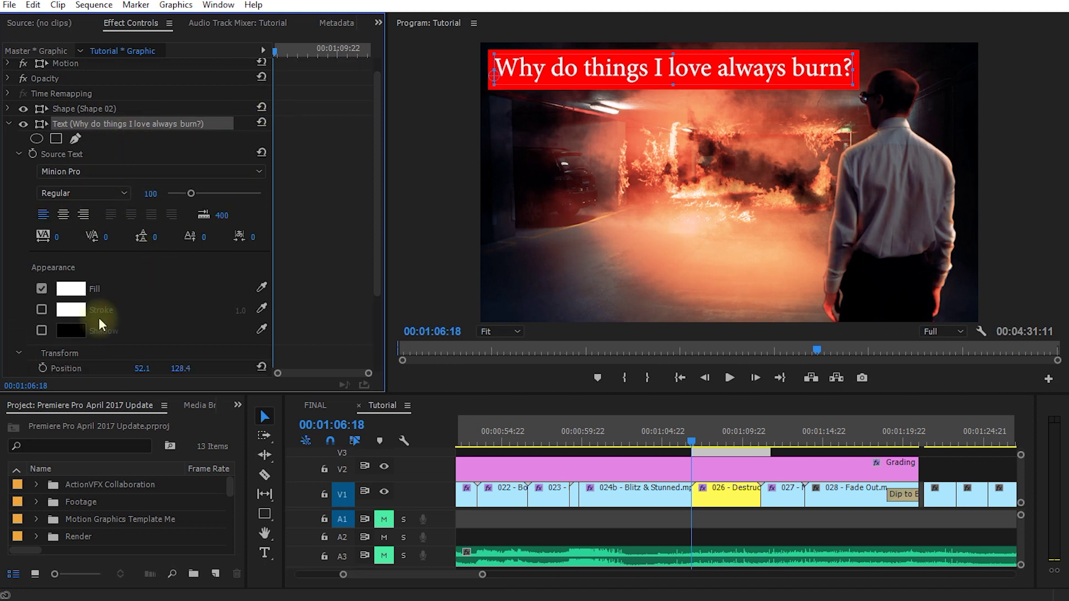
scroll(187, 281, "down", 3)
left_click_drag(142, 263, 36, 262)
left_click(43, 262)
scroll(143, 162, "up", 4)
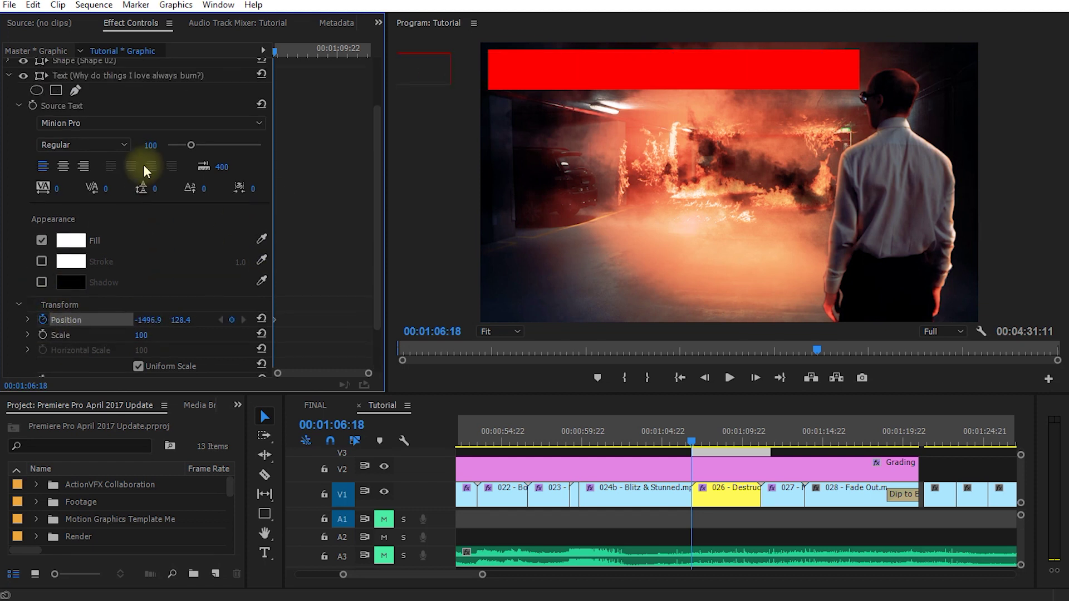
Set Shape 02's own Opacity to 0% and start keyframing it at 00:01:06:18
left_click(89, 104)
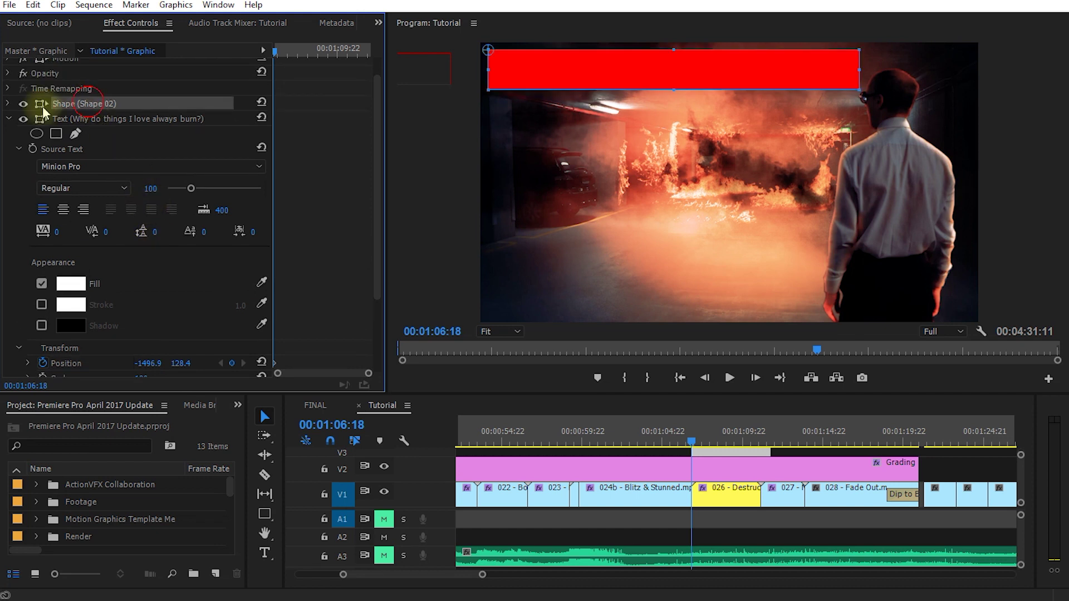
left_click(8, 103)
left_click(17, 241)
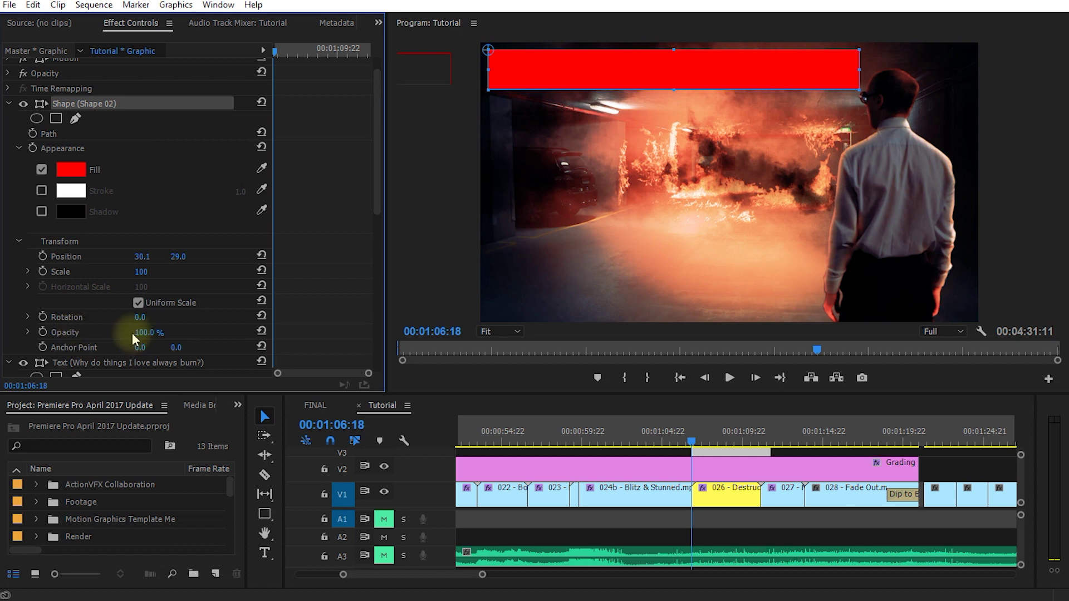
left_click_drag(146, 338, 128, 338)
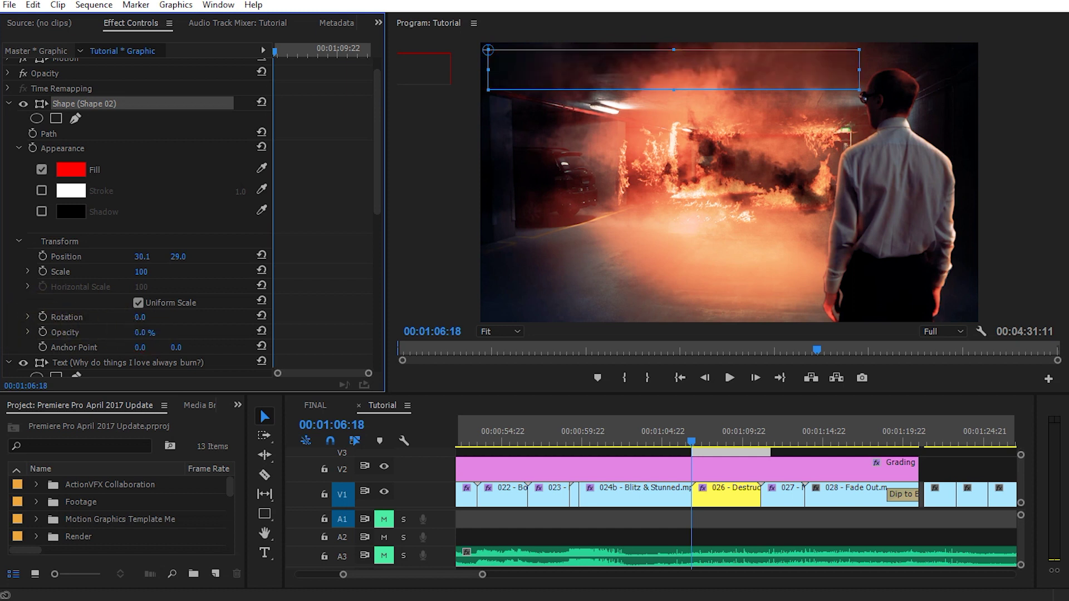
left_click(43, 333)
Add a 100% Opacity keyframe for Shape 02 at 00:01:07:12
left_click_drag(692, 443, 704, 444)
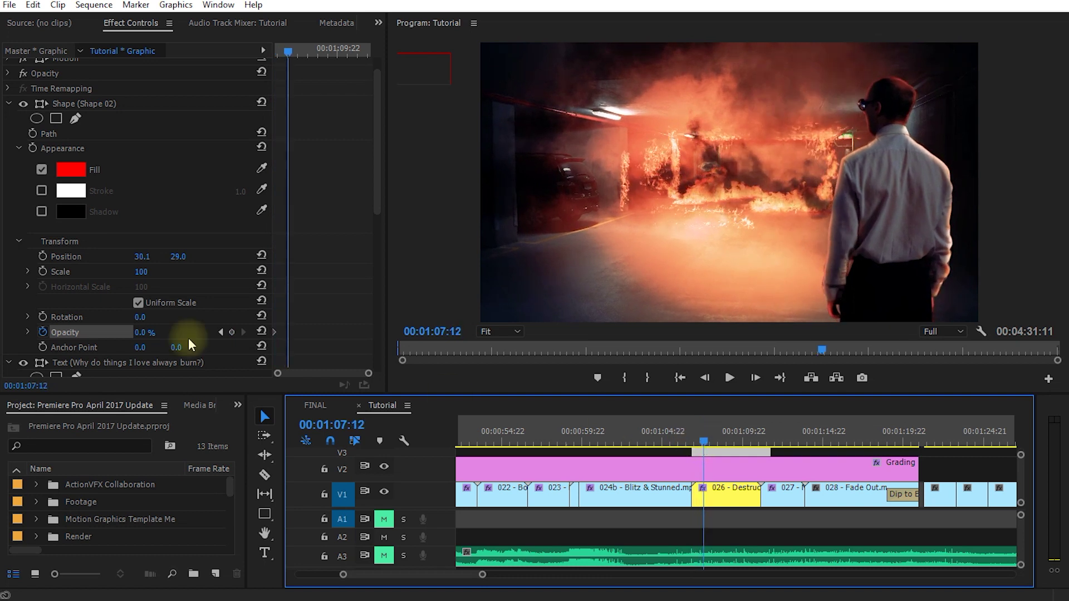
left_click(139, 334)
left_click_drag(138, 334, 178, 333)
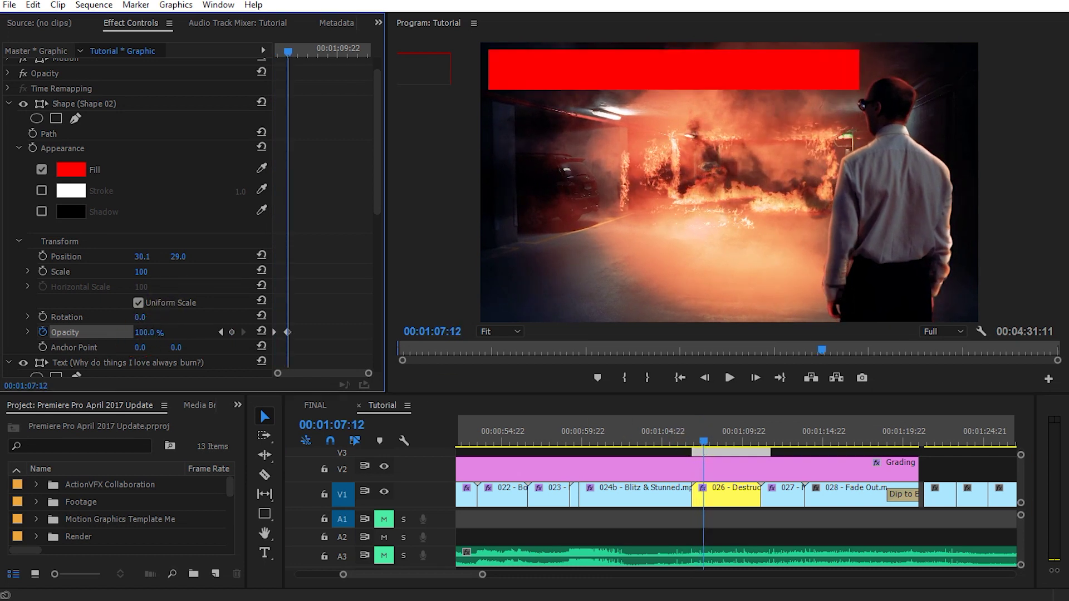
Add a second Position keyframe for the title text layer at 00:01:07:12 with the horizontal value 47.1
scroll(139, 303, "down", 5)
left_click(132, 205)
scroll(150, 172, "down", 4)
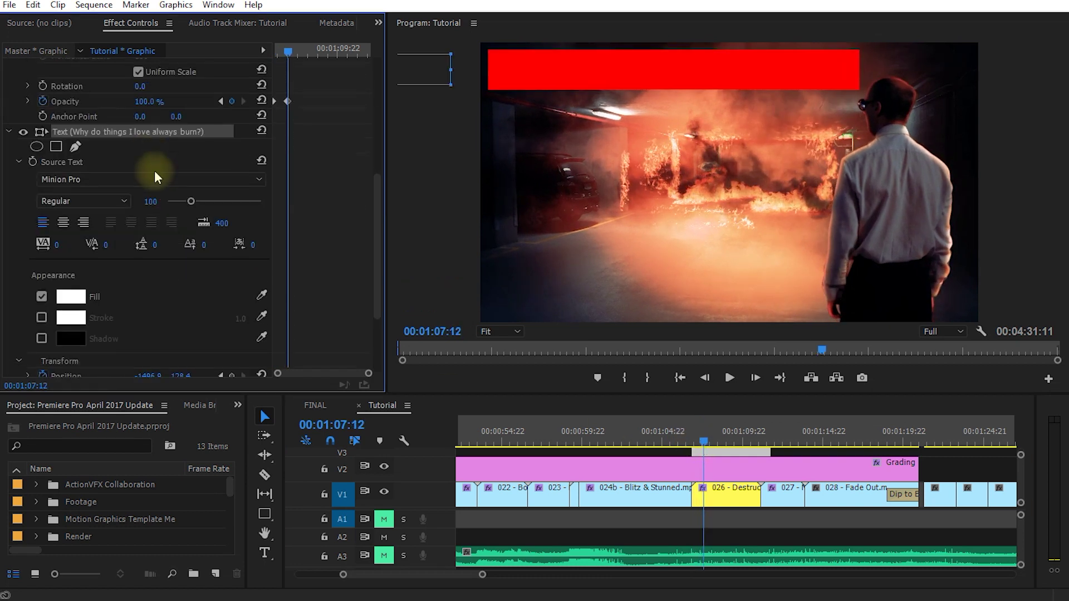
scroll(21, 270, "down", 3)
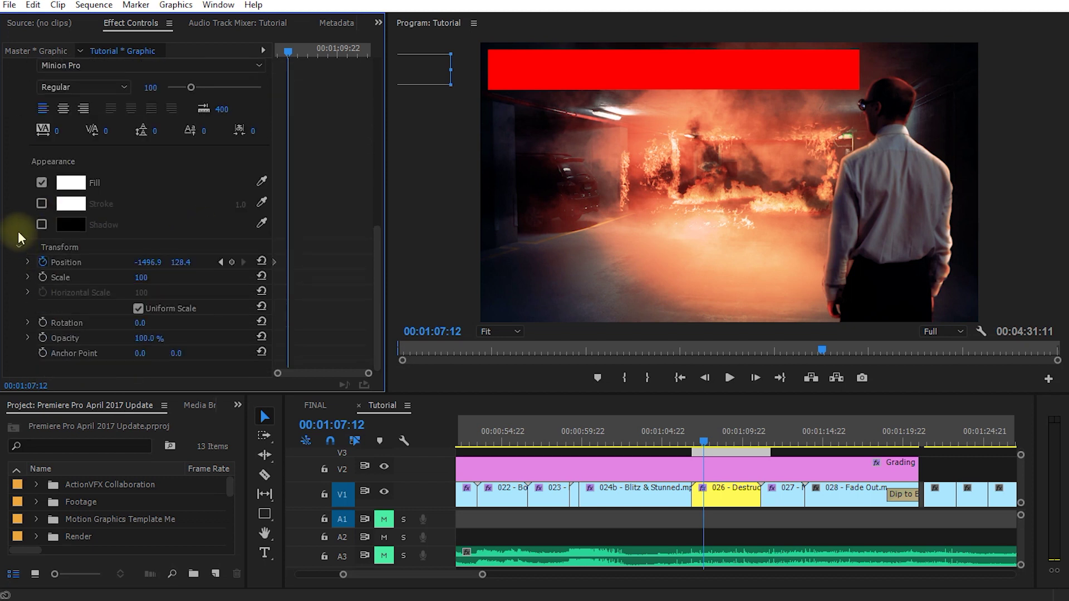
left_click_drag(148, 262, 309, 262)
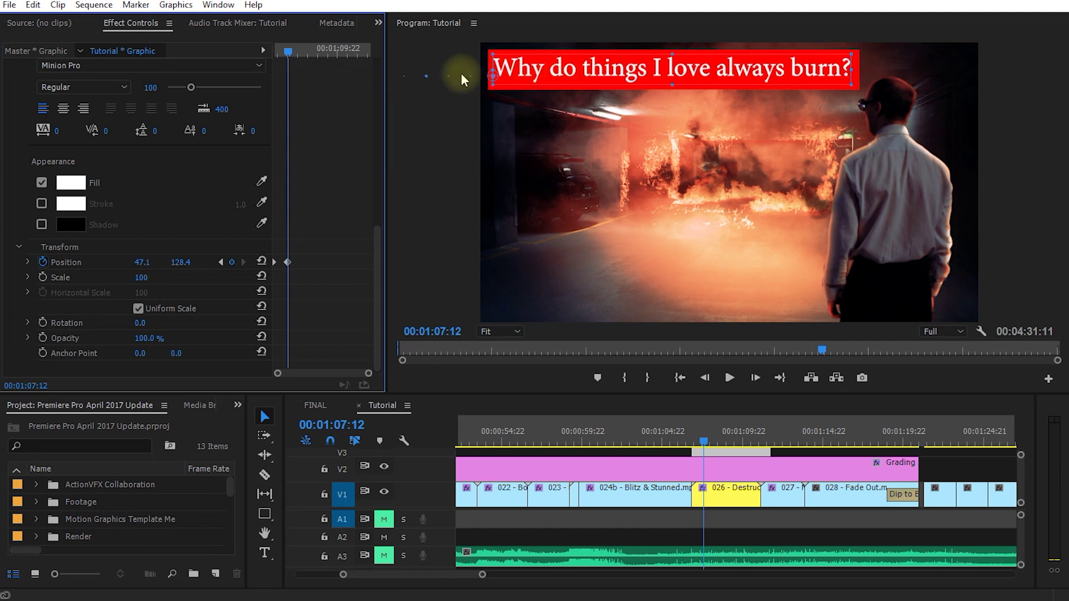
Play back and scrub through the title to review the banner's fade-in and the text's slide-in
left_click_drag(699, 438, 686, 437)
key("space")
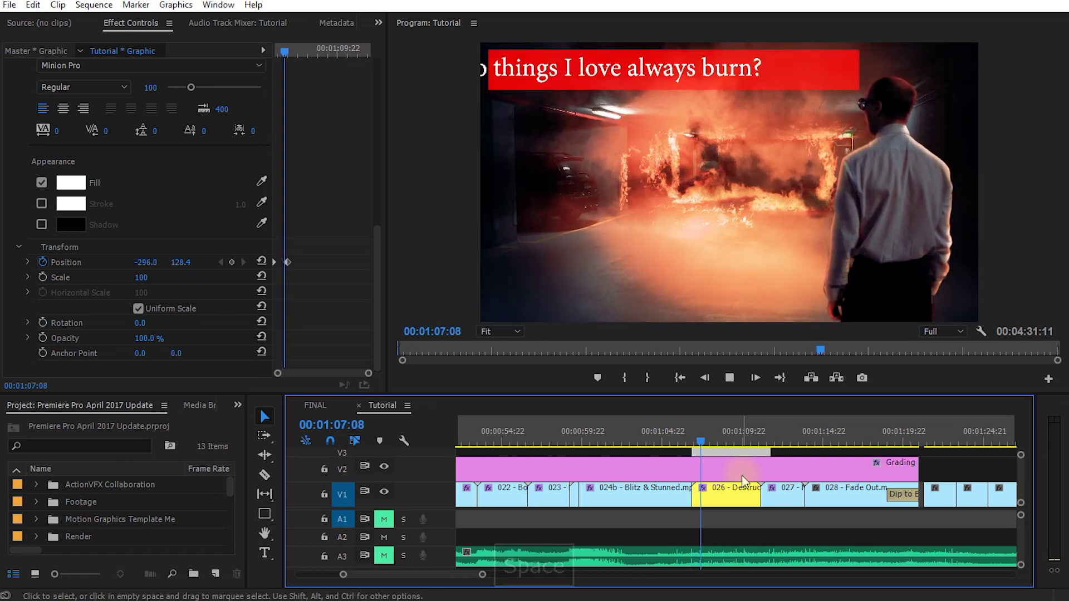
key("space")
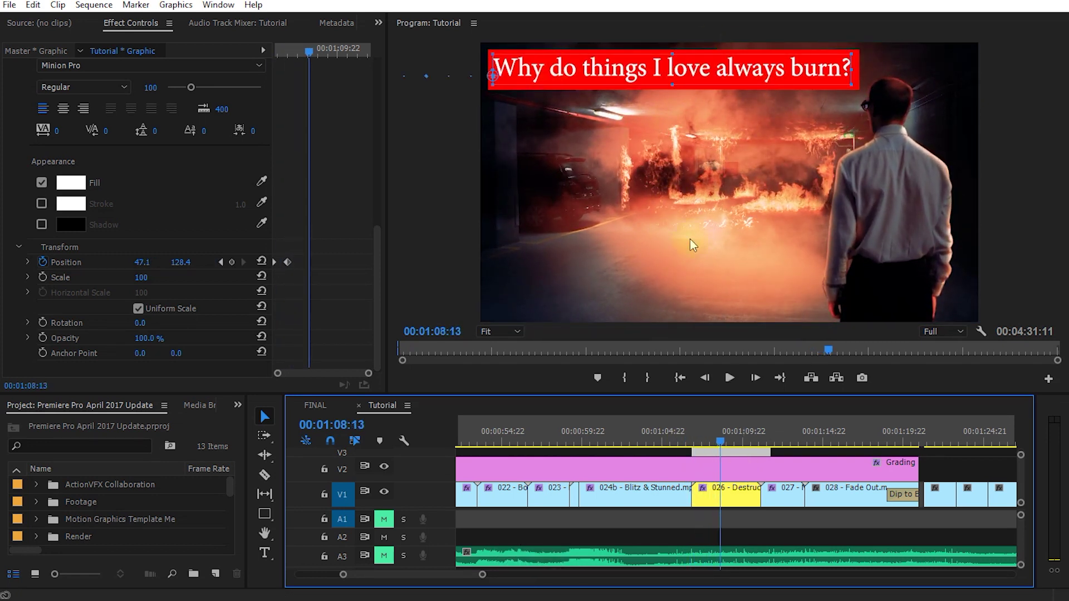
left_click_drag(721, 438, 698, 445)
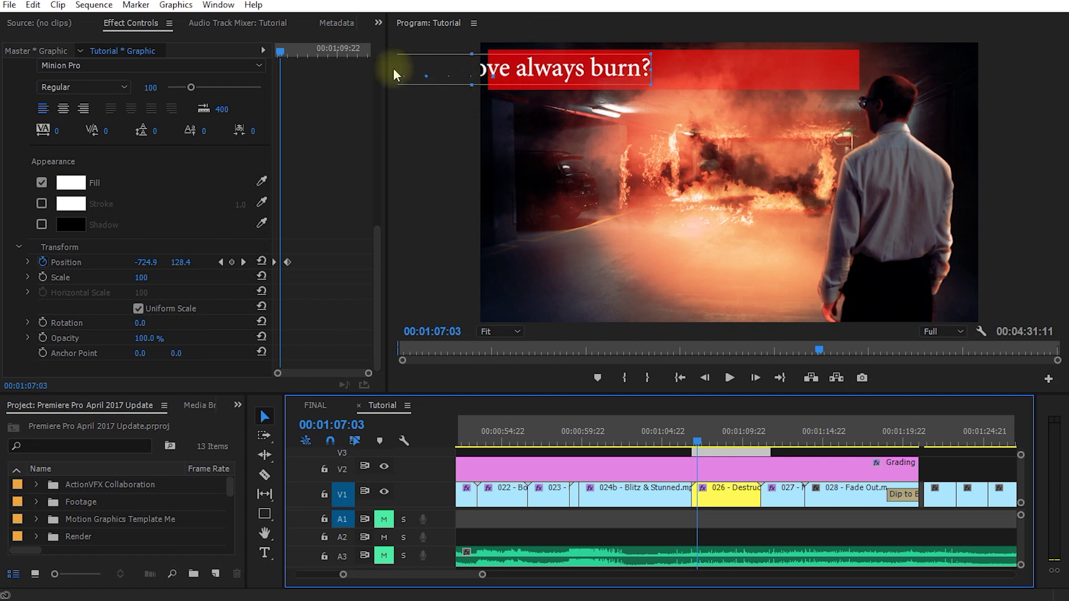
left_click_drag(698, 440, 717, 444)
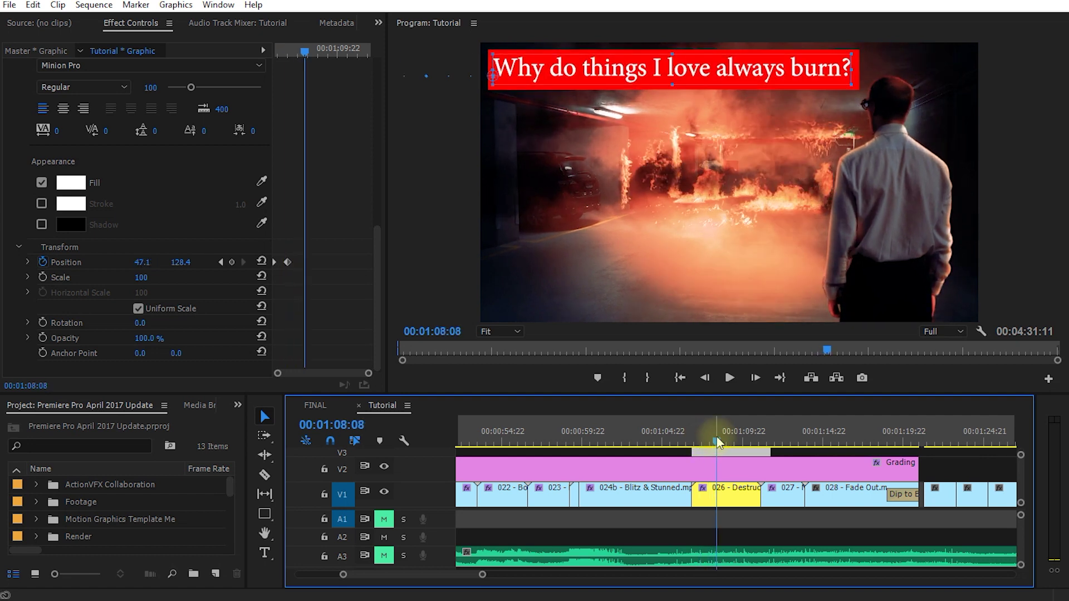
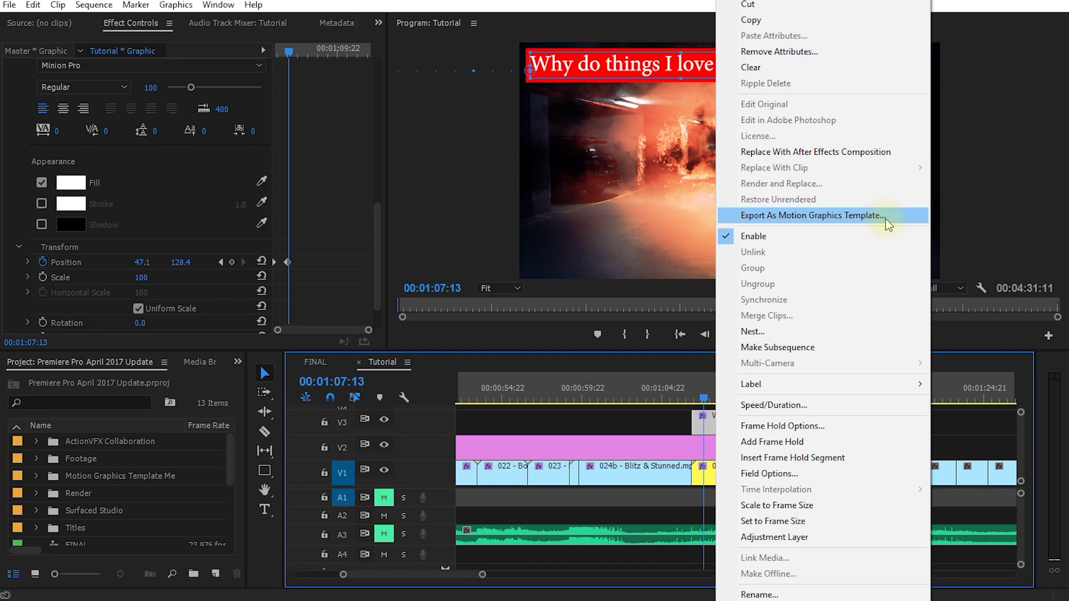
Export the title graphic as a motion graphics template named "Tutorial - Simple Title!" with Essential Graphics as the destination
left_click(885, 218)
type("Tutorial - Simple Title!")
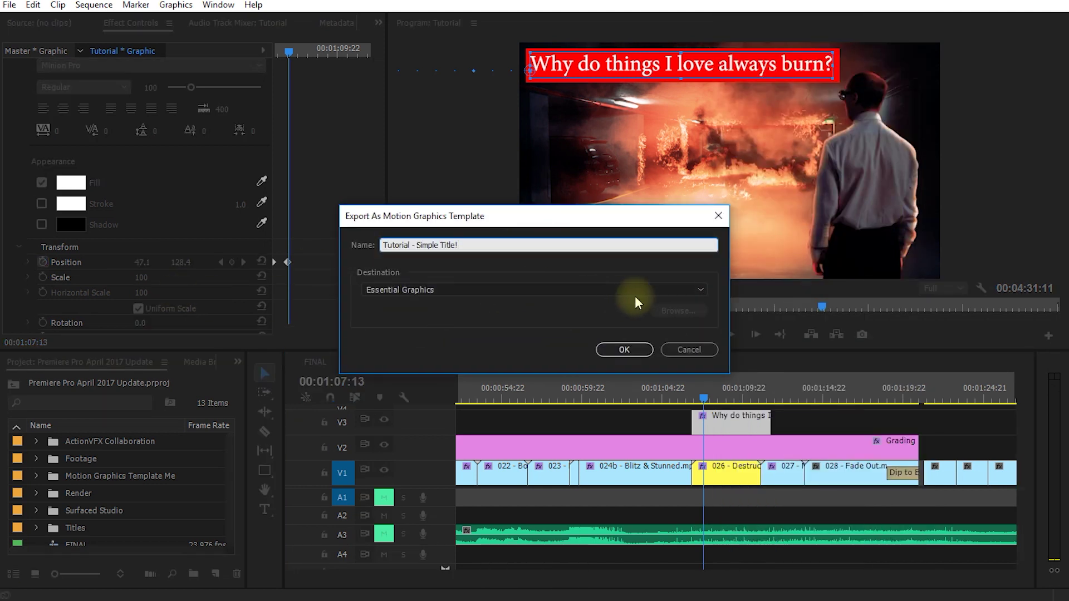
left_click(681, 287)
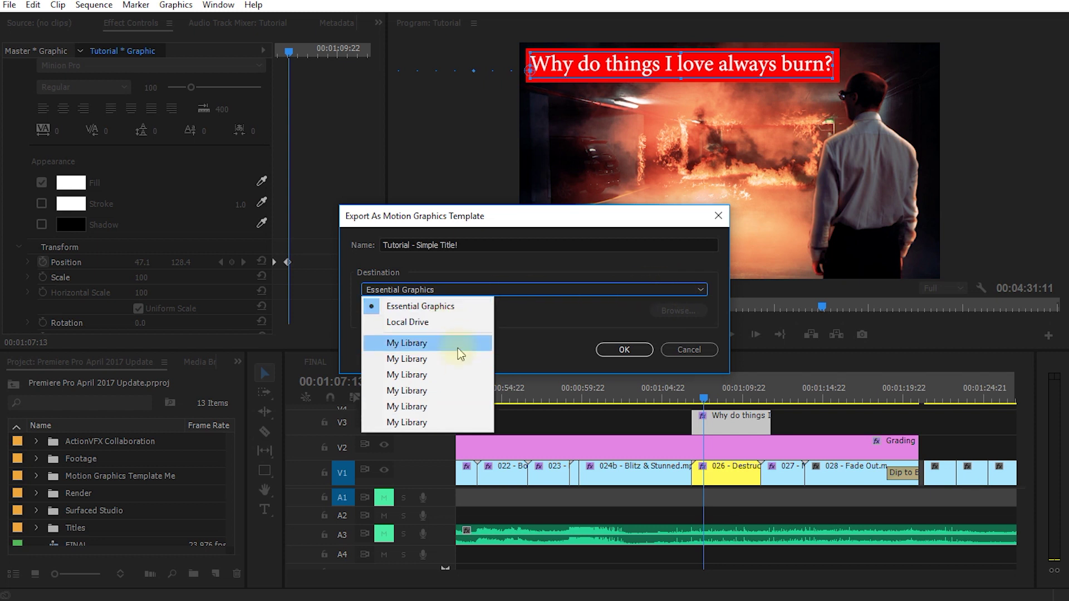
left_click(433, 305)
left_click(439, 290)
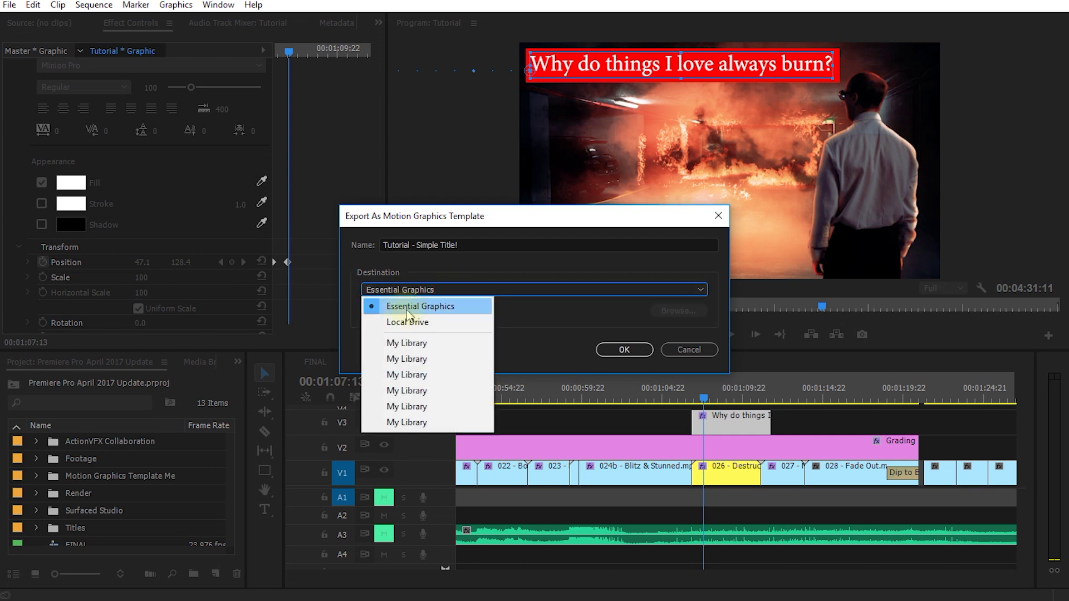
left_click(460, 308)
left_click(624, 349)
Reopen Essential Graphics and place the "Tutorial - Simple Title!" template on track V3 at about 00:00:59, then select the new clip
left_click(219, 5)
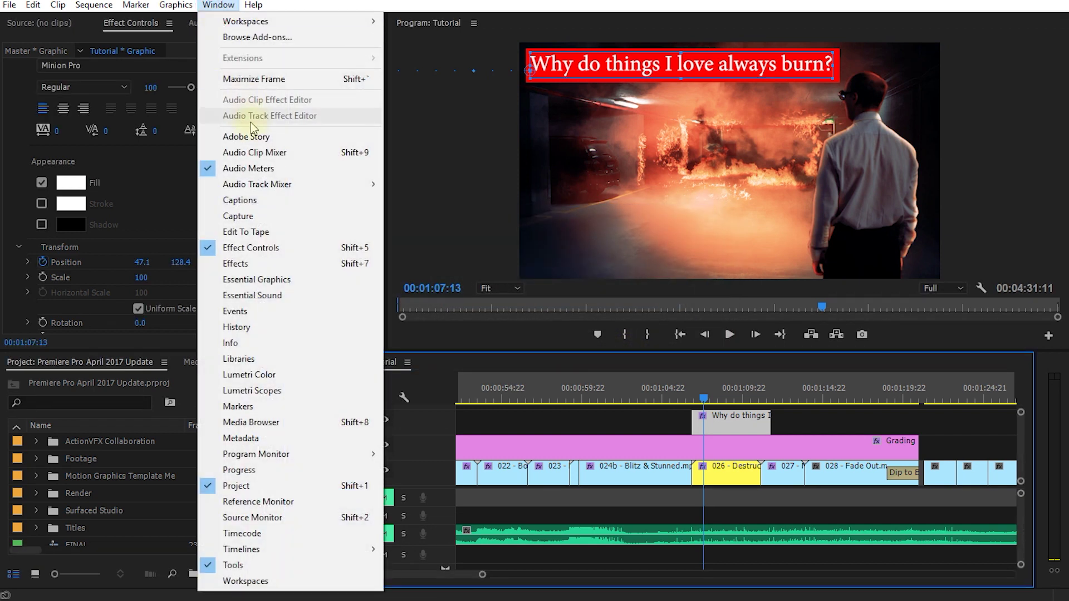
left_click(251, 280)
left_click_drag(231, 207, 407, 223)
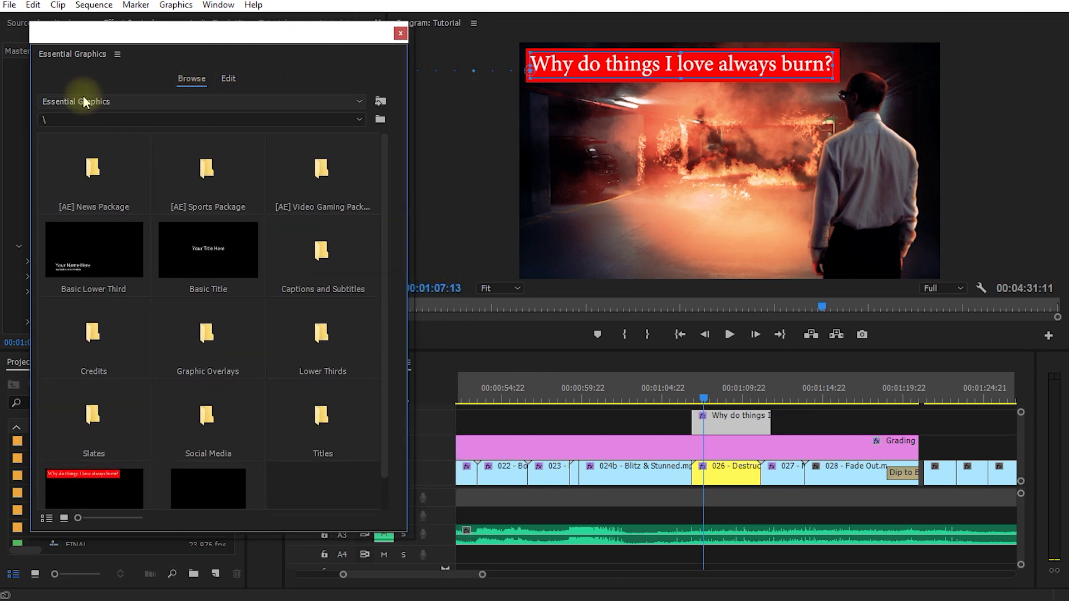
left_click_drag(379, 214, 381, 318)
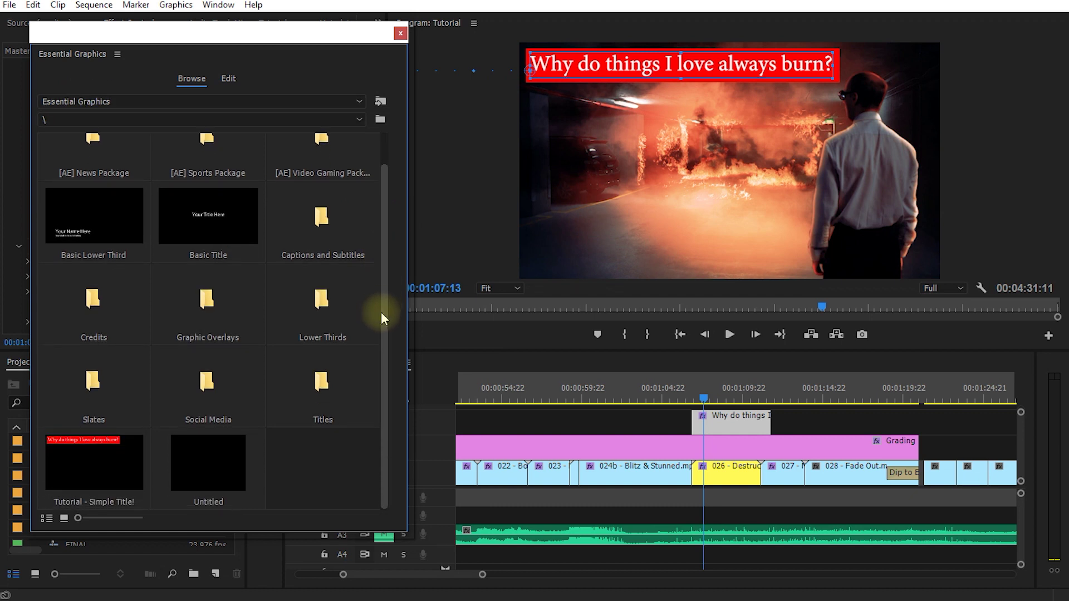
left_click(93, 459)
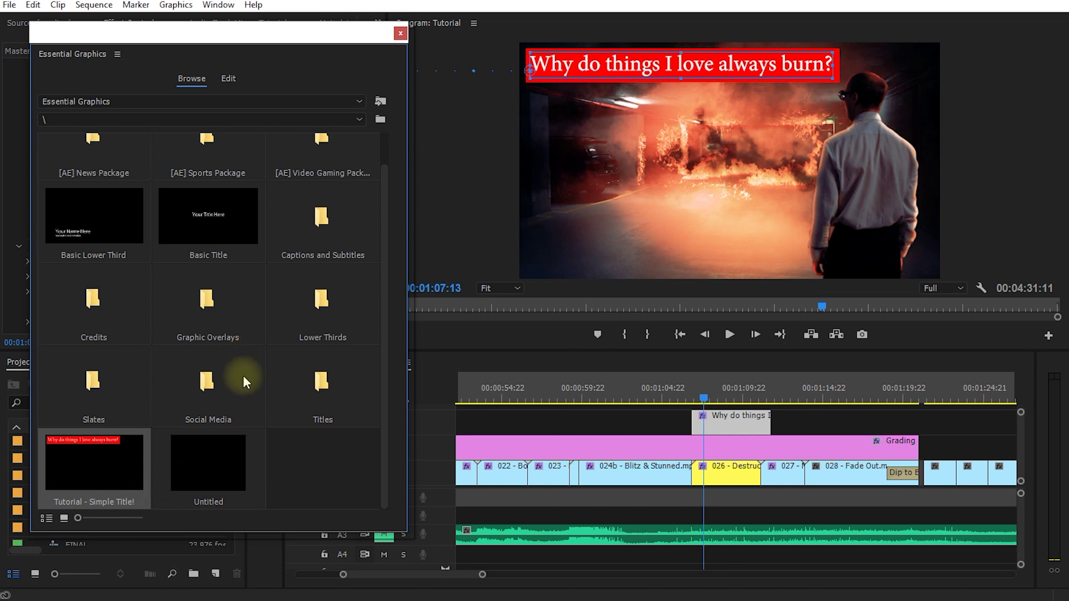
left_click_drag(63, 466, 587, 400)
left_click(601, 422)
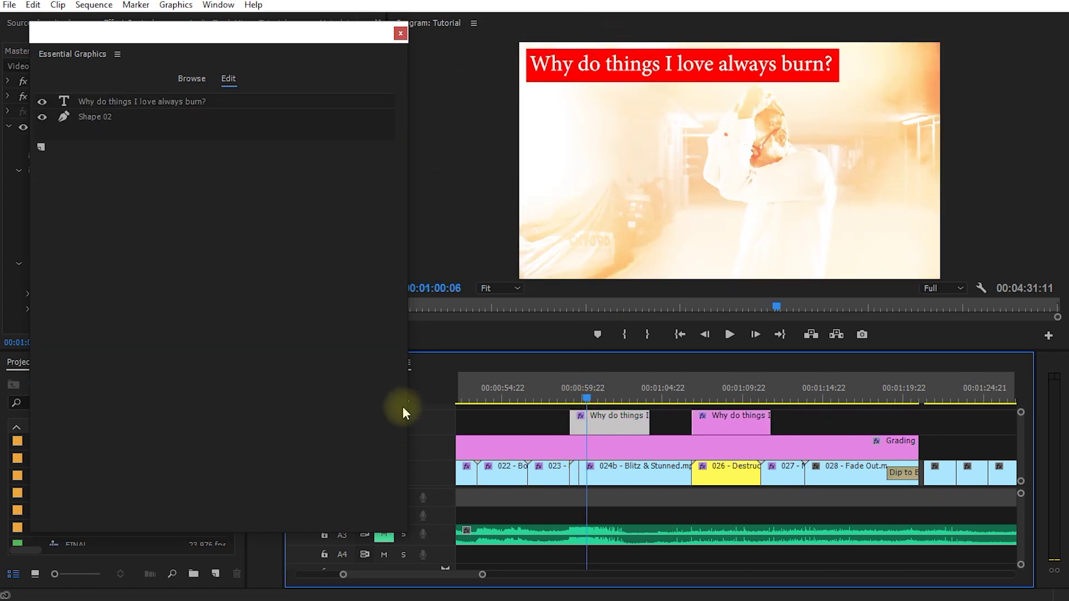
Close Essential Graphics, replace the new title's text with "I'll be in the refrigerator" and scrub through both titles
left_click(401, 35)
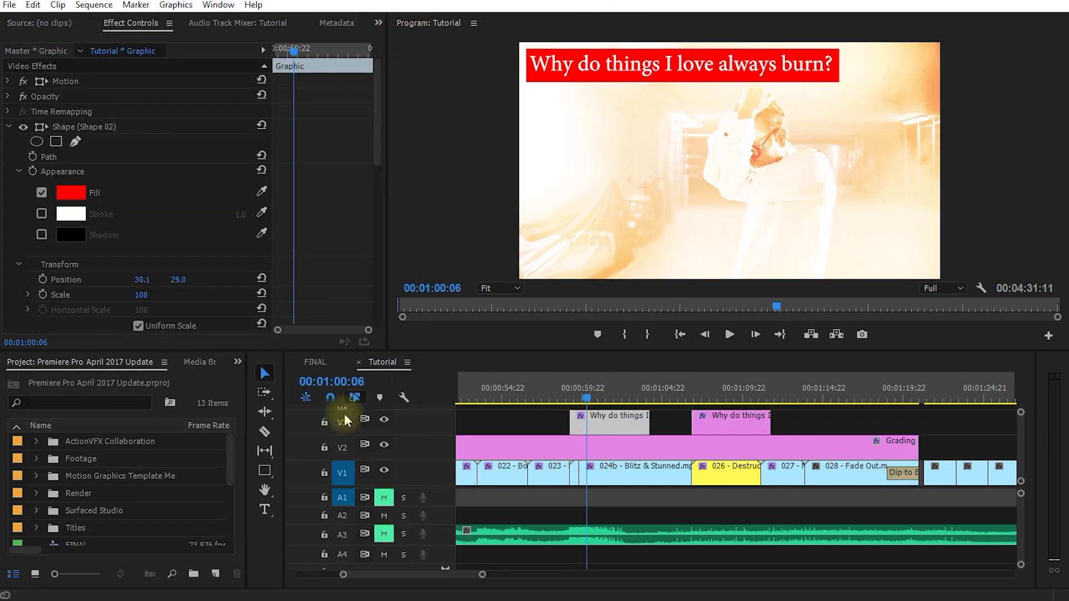
left_click(265, 509)
key("ctrl+a")
type("I'll be in the refrigerator")
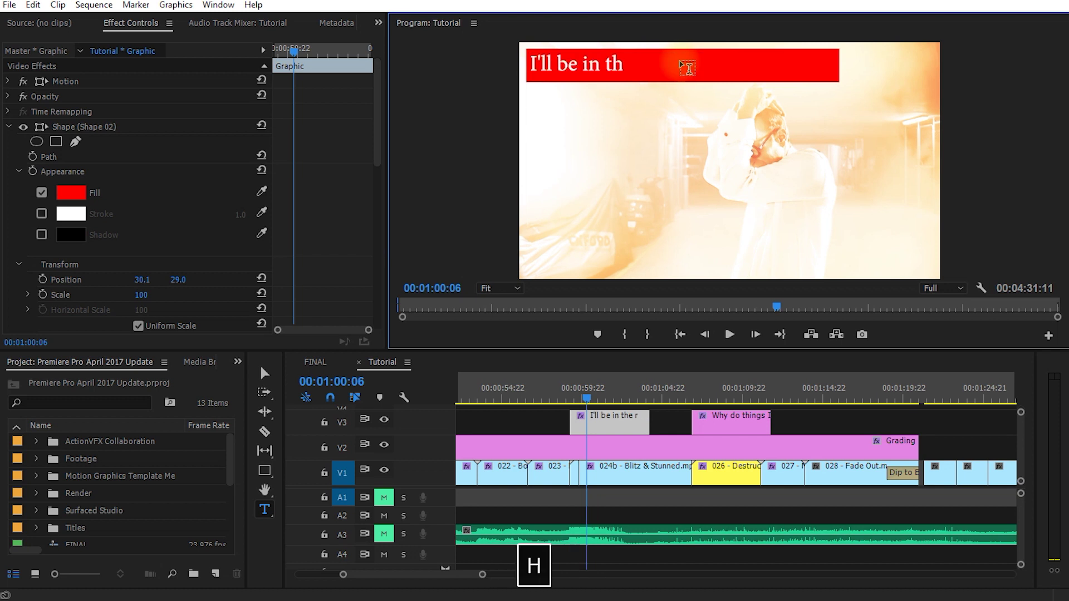
key("Escape")
mouse_move(588, 396)
left_mouse_down()
mouse_move(572, 396)
mouse_move(598, 400)
left_mouse_up()
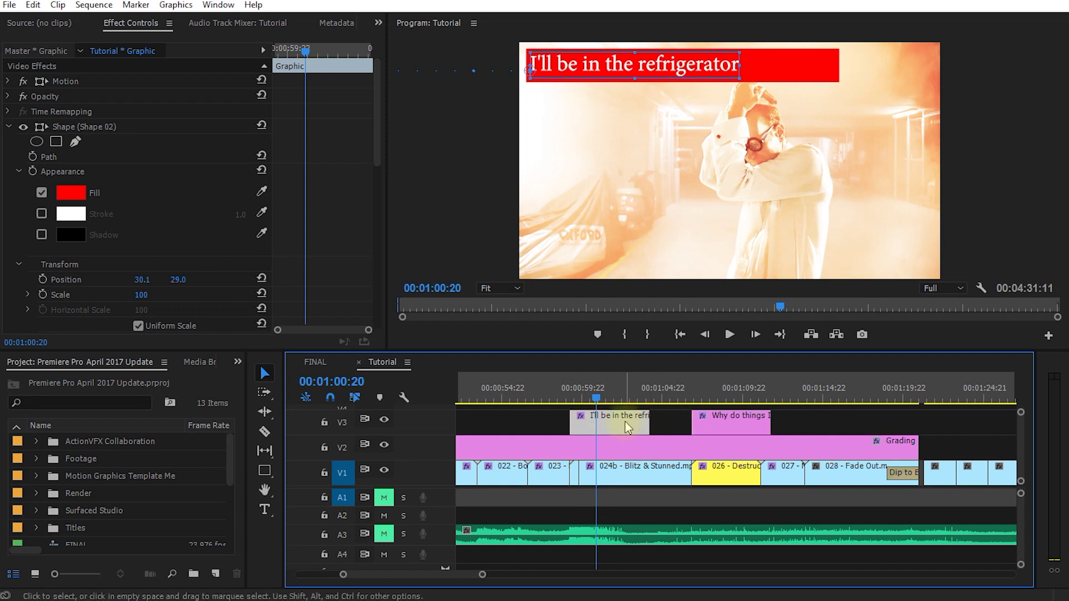
mouse_move(759, 390)
left_mouse_down()
mouse_move(816, 396)
mouse_move(610, 398)
mouse_move(716, 417)
left_mouse_up()
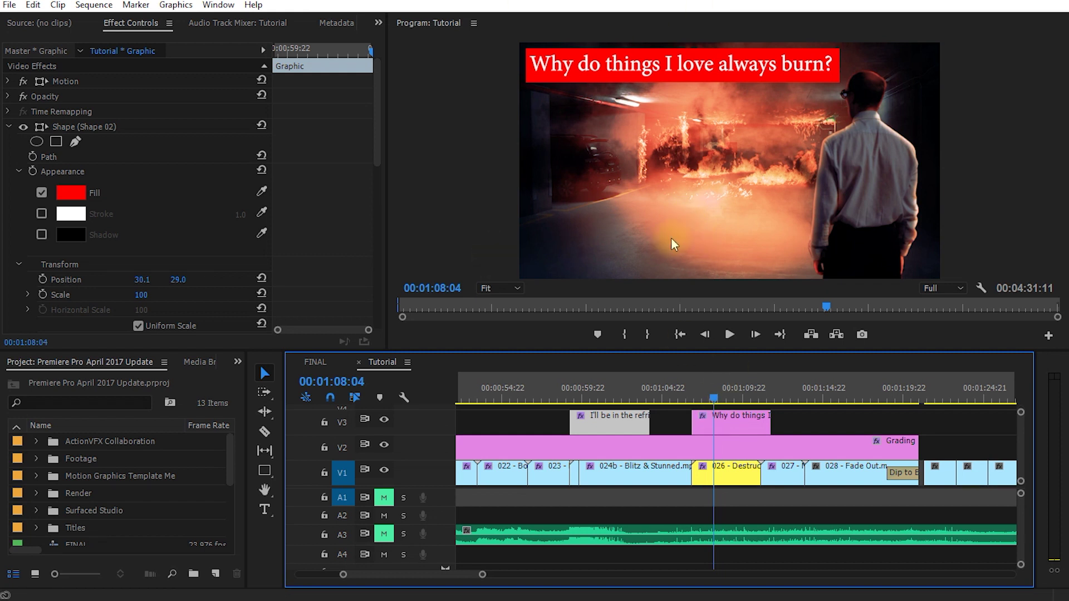
Import Swipe Lower Third.mogrt from the "170 - Premiere Pro April 2017 2017.1 Update" folder into Essential Graphics and select the imported template
left_click(212, 8)
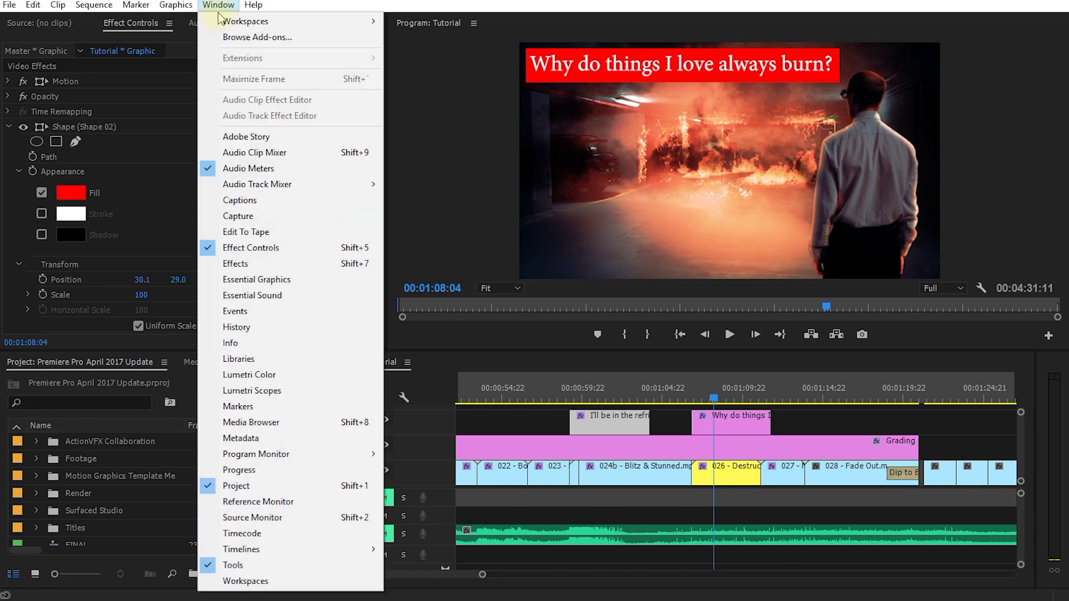
left_click(262, 279)
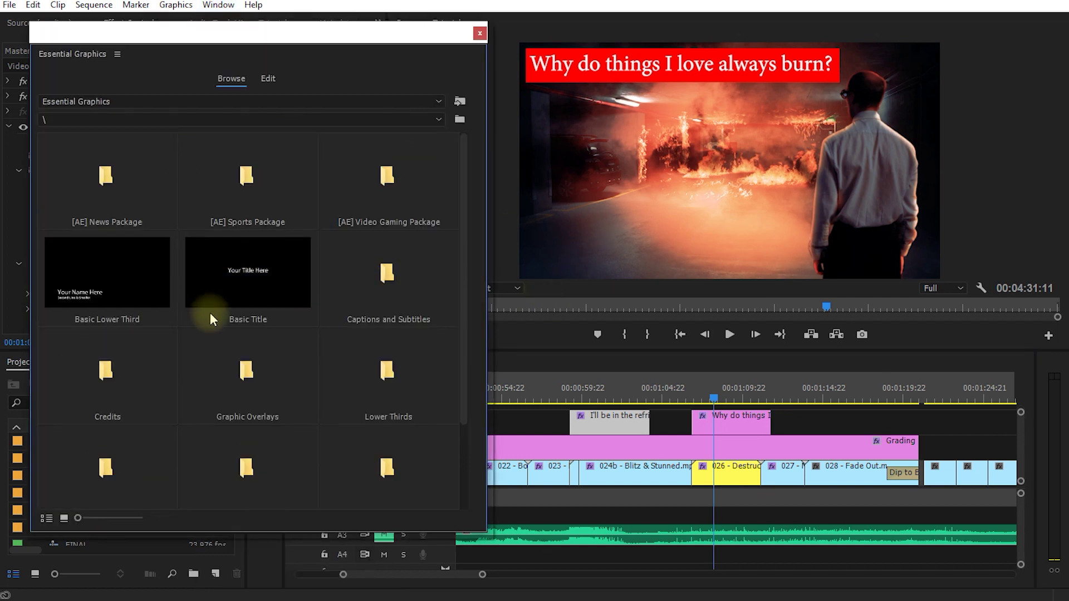
left_click(461, 102)
left_click(222, 264)
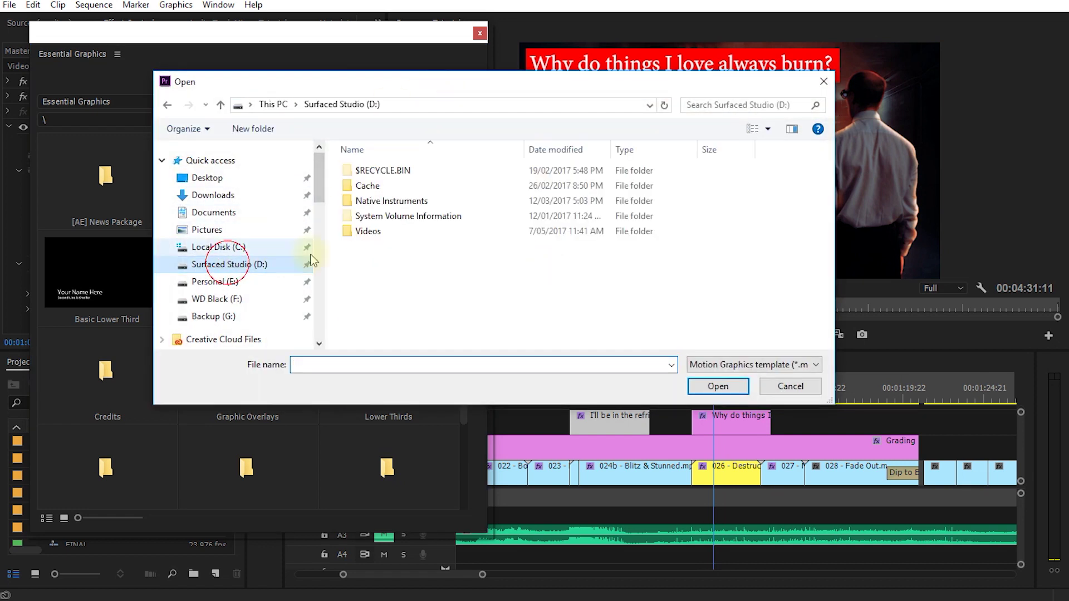
double_click(367, 231)
double_click(424, 184)
left_click(408, 246)
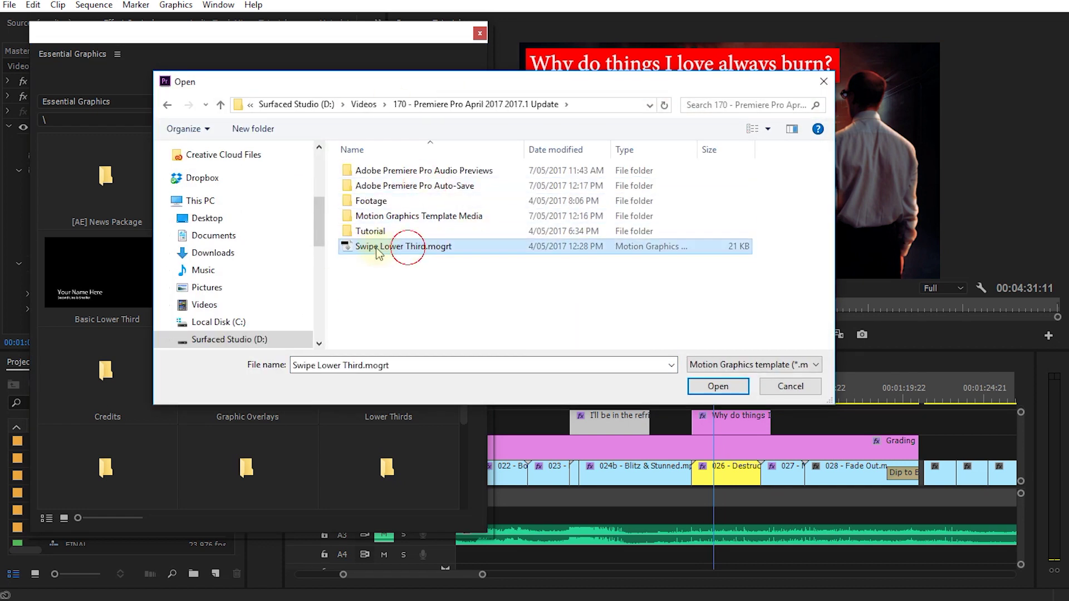
double_click(406, 251)
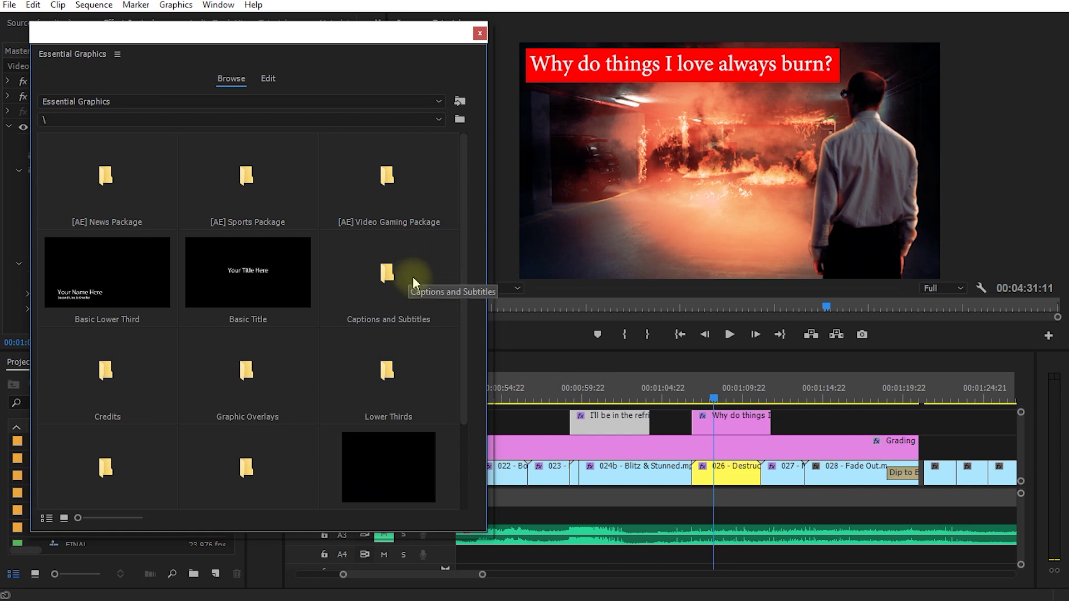
scroll(413, 276, "down", 2)
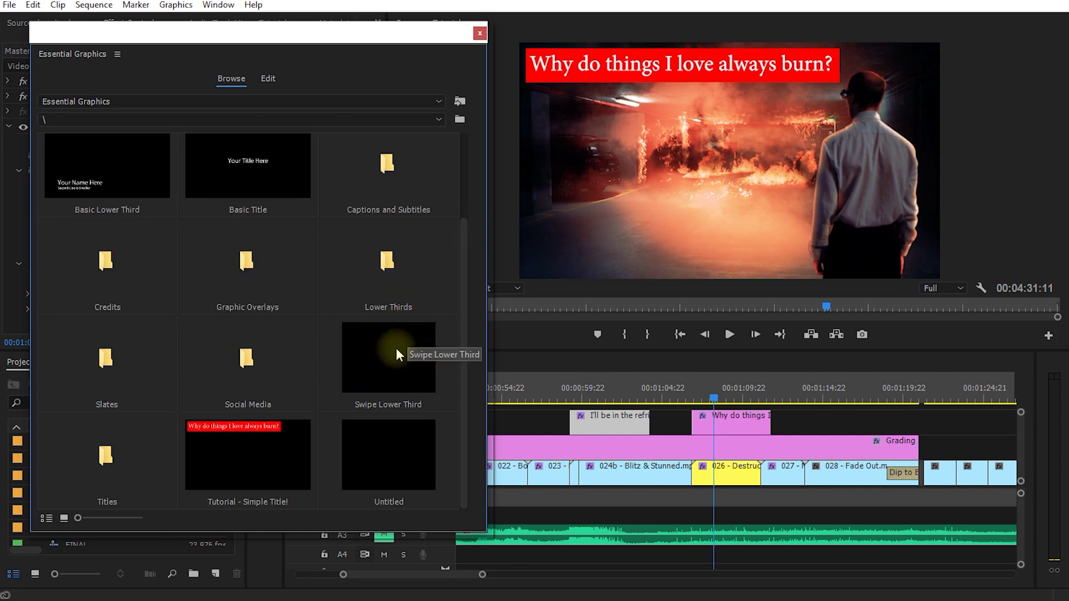
left_click(368, 350)
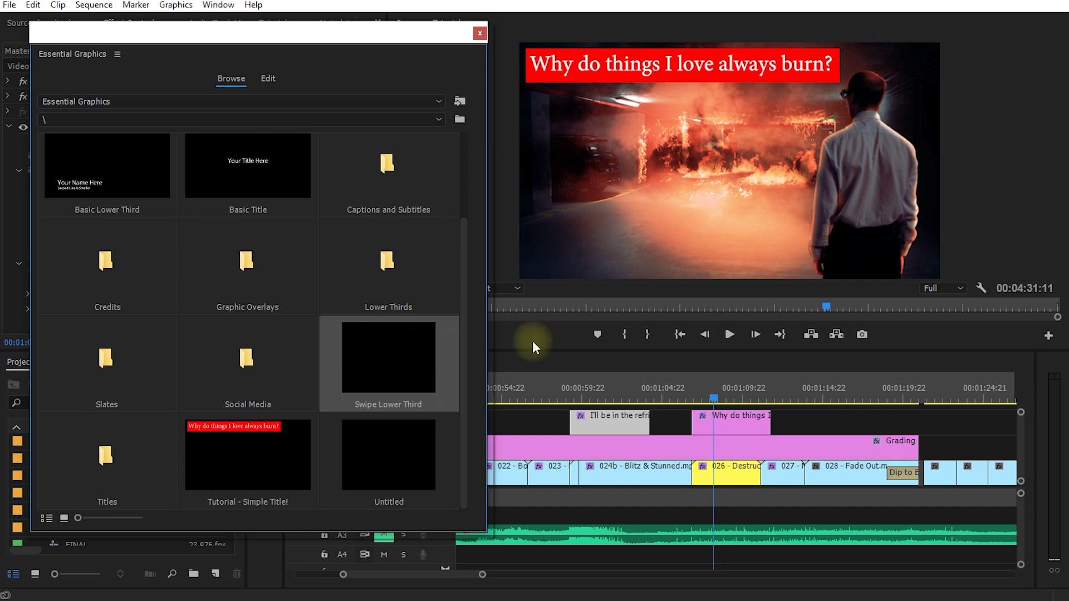
Select the Lightning Title clip on the timeline and set its Colour to dark red 960019
mouse_move(820, 390)
left_mouse_down()
mouse_move(810, 397)
mouse_move(824, 399)
mouse_move(807, 404)
left_mouse_up()
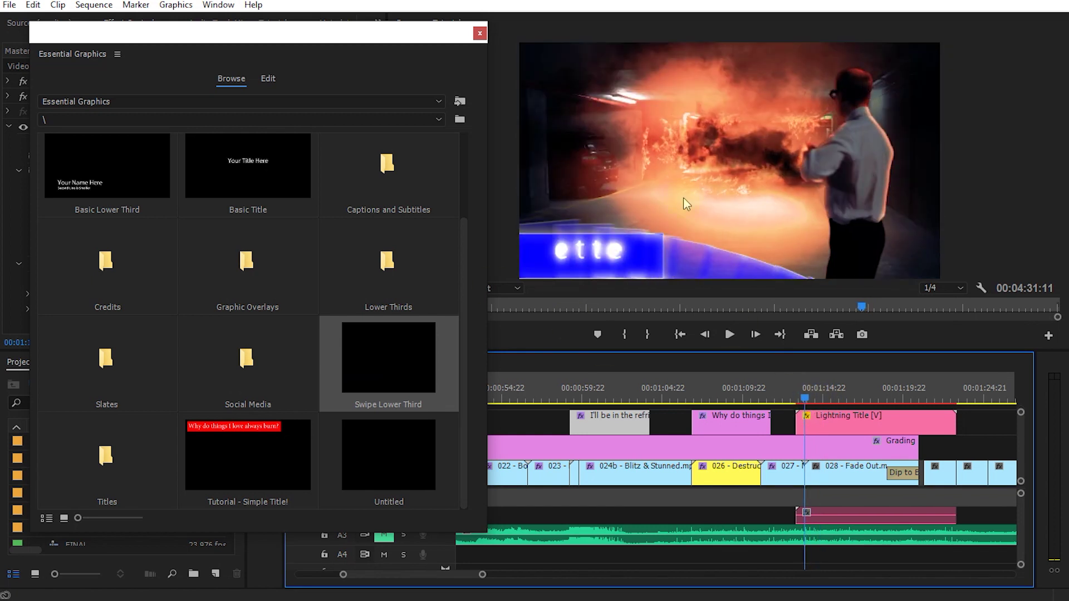
left_click(844, 419)
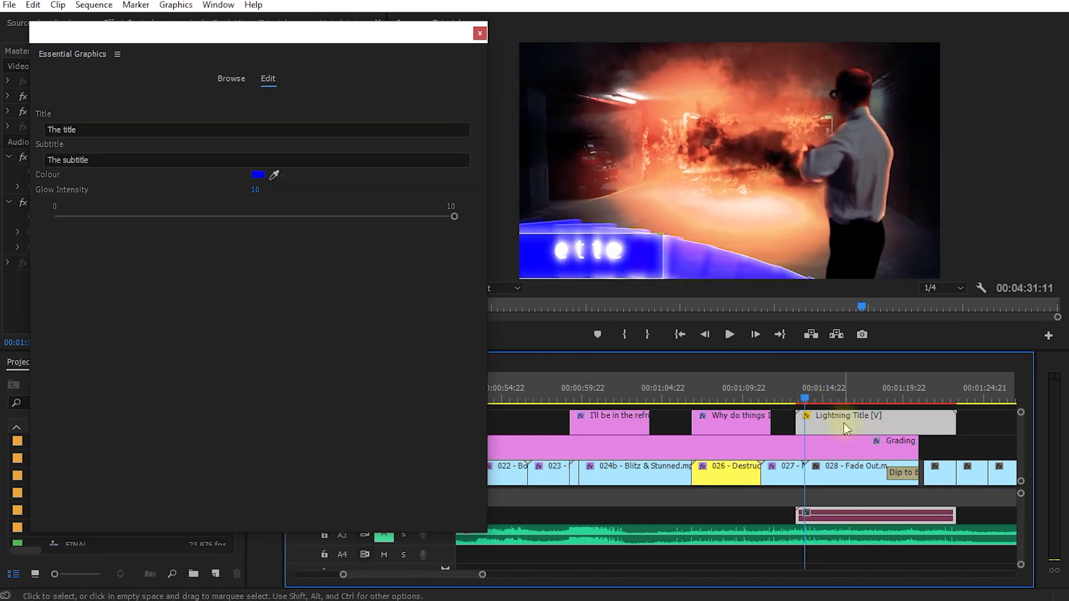
left_click(268, 80)
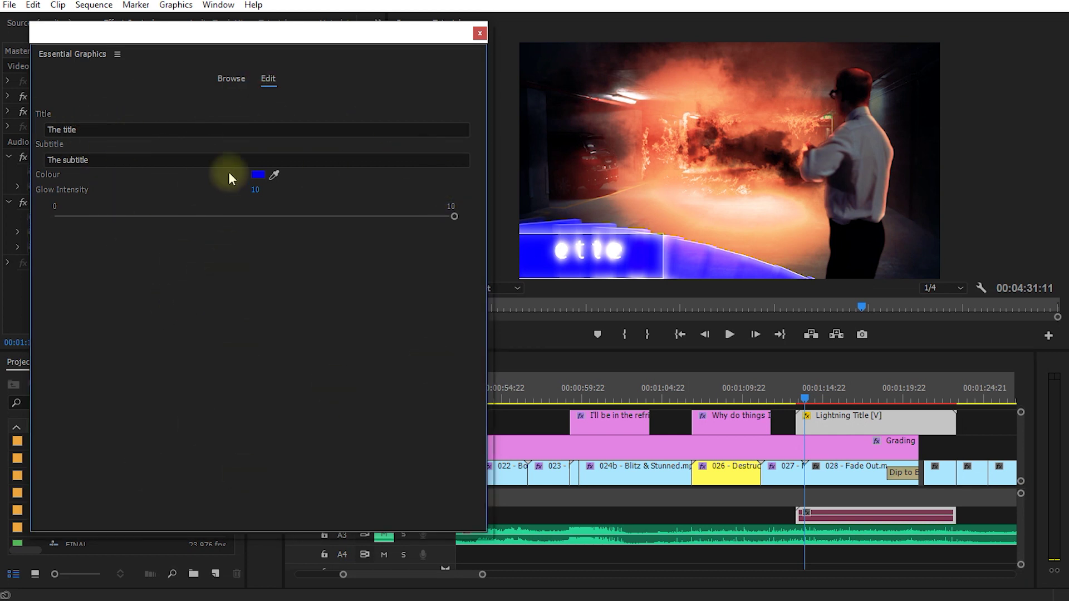
left_click(258, 175)
left_click_drag(574, 353, 574, 408)
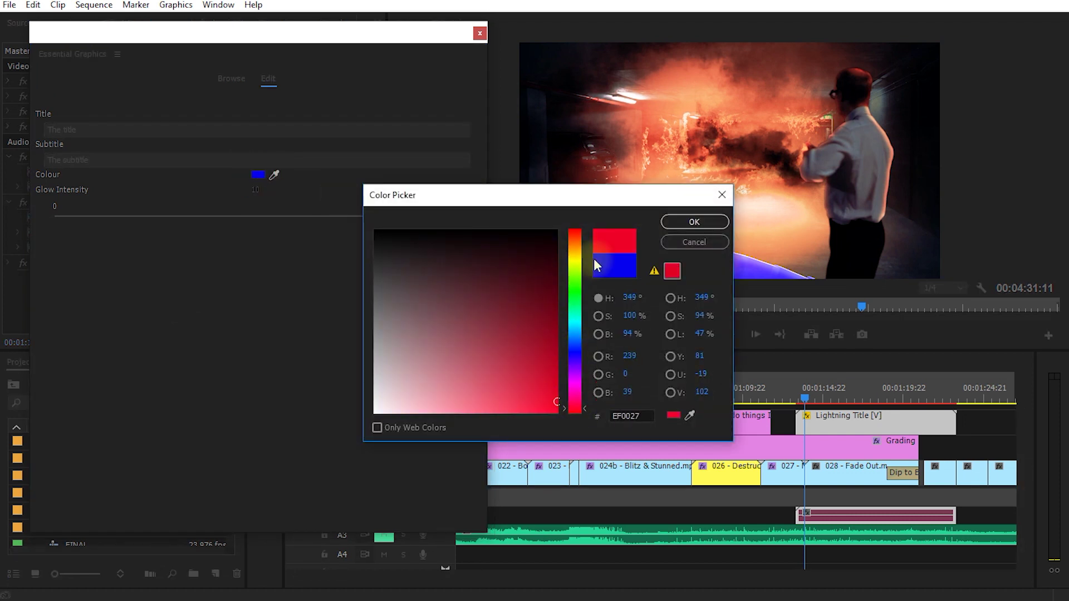
left_click(694, 222)
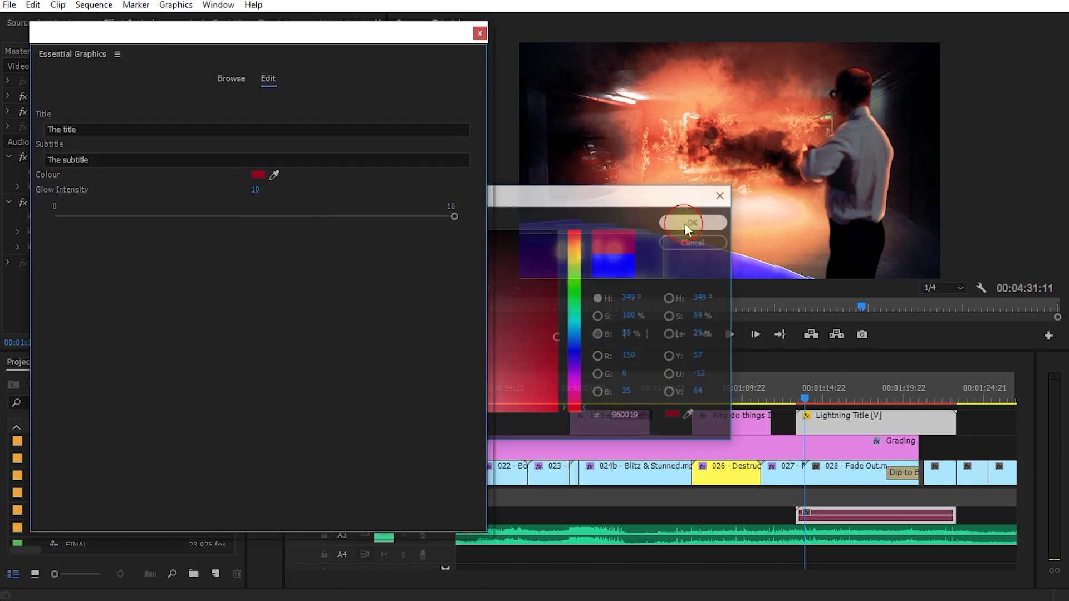
Set the Lightning Title's Title to "Buyah!", Subtitle to "Another subtitle!" and Glow Intensity to 4
left_click(167, 129)
type("Buyah!")
key("Tab")
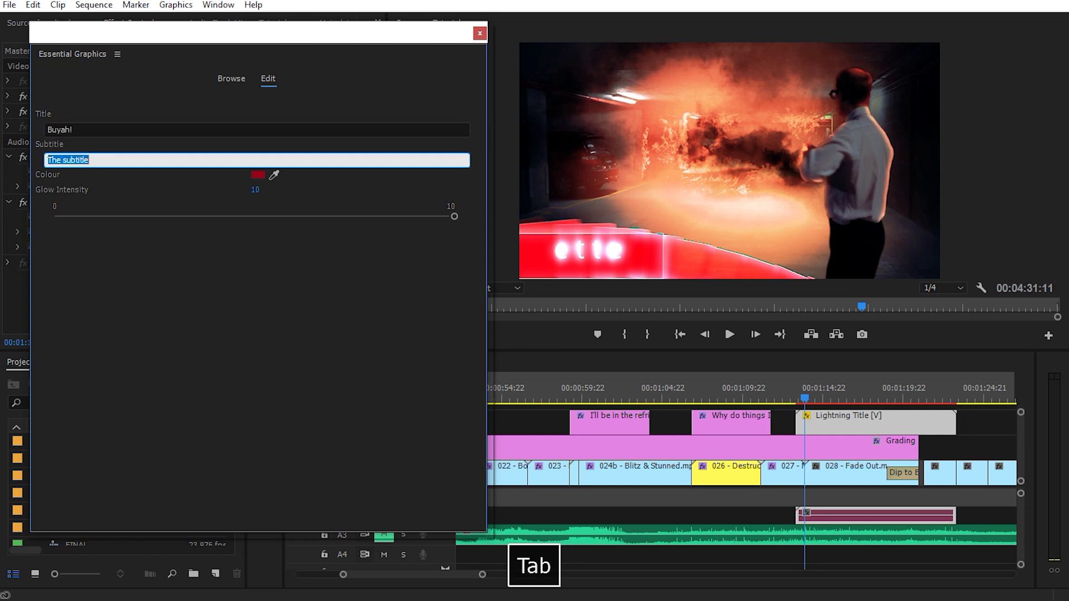
type("Another subtitle!")
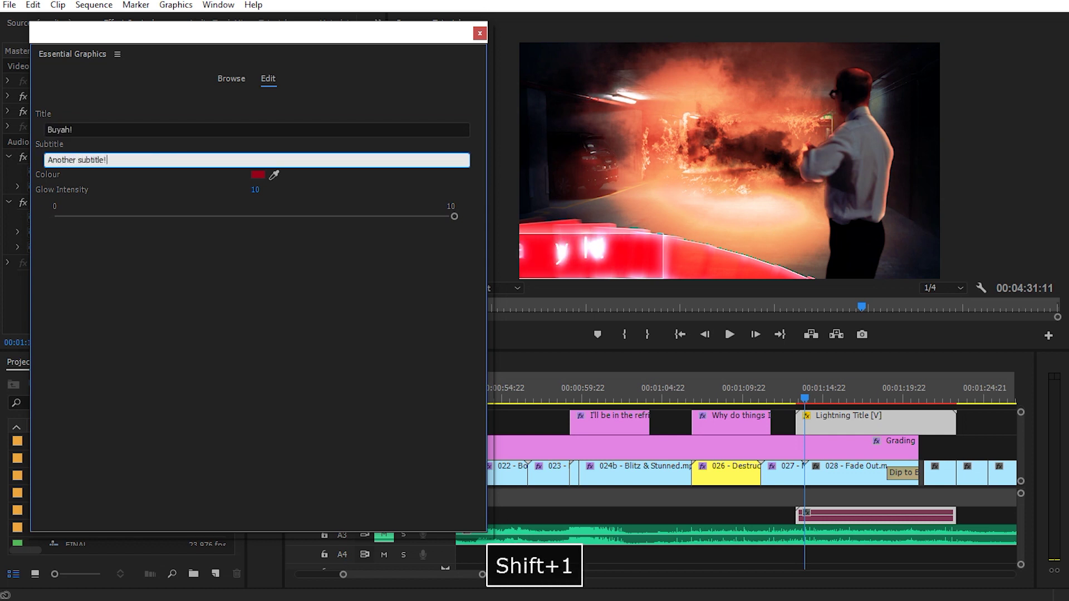
left_click_drag(453, 216, 217, 222)
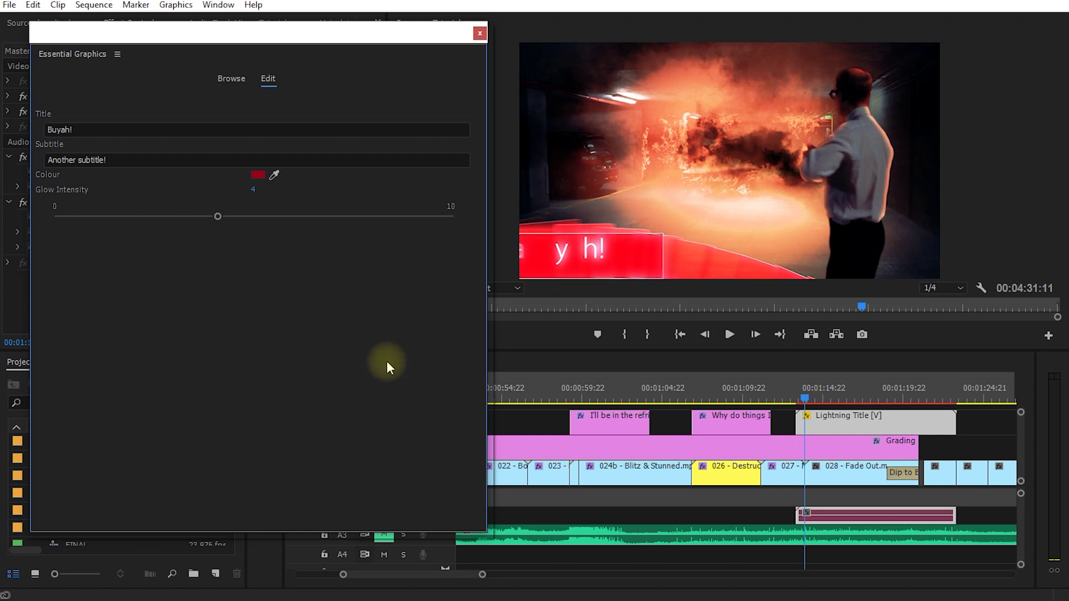
Preview the Lightning Title by scrubbing across its clip on the timeline, and close Essential Graphics
left_click(800, 394)
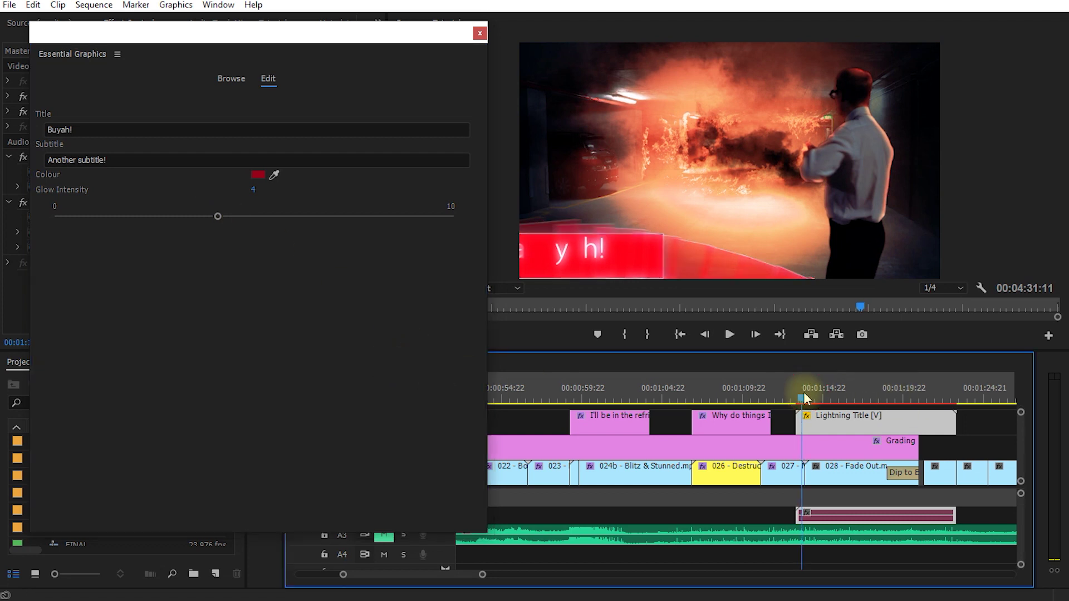
left_click_drag(800, 392, 867, 402)
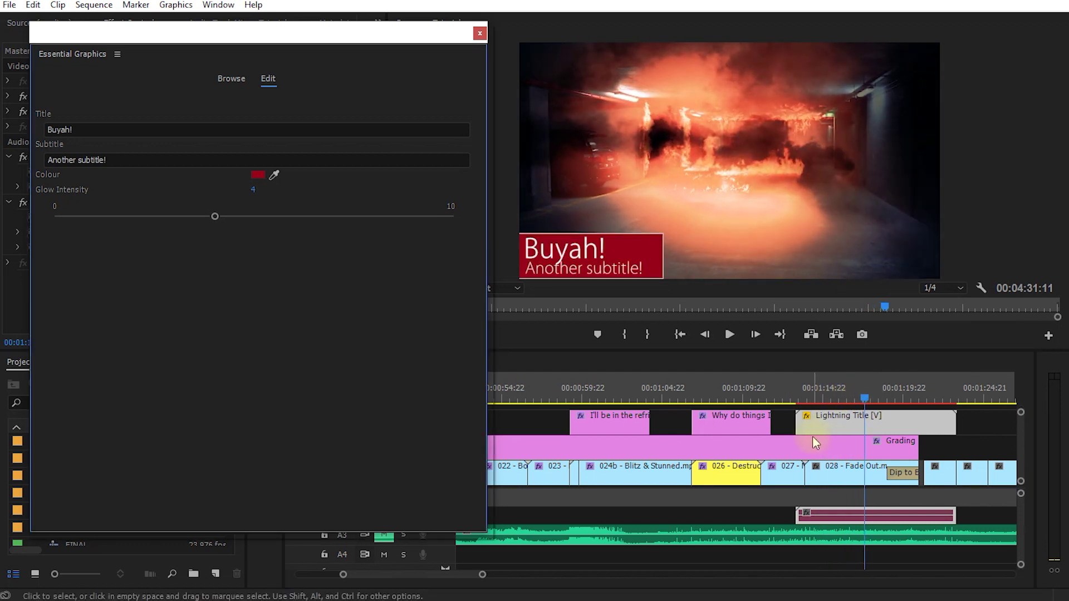
left_click(478, 34)
Switch to the FINAL sequence and move the playhead to 00:00:36:21
left_click(313, 365)
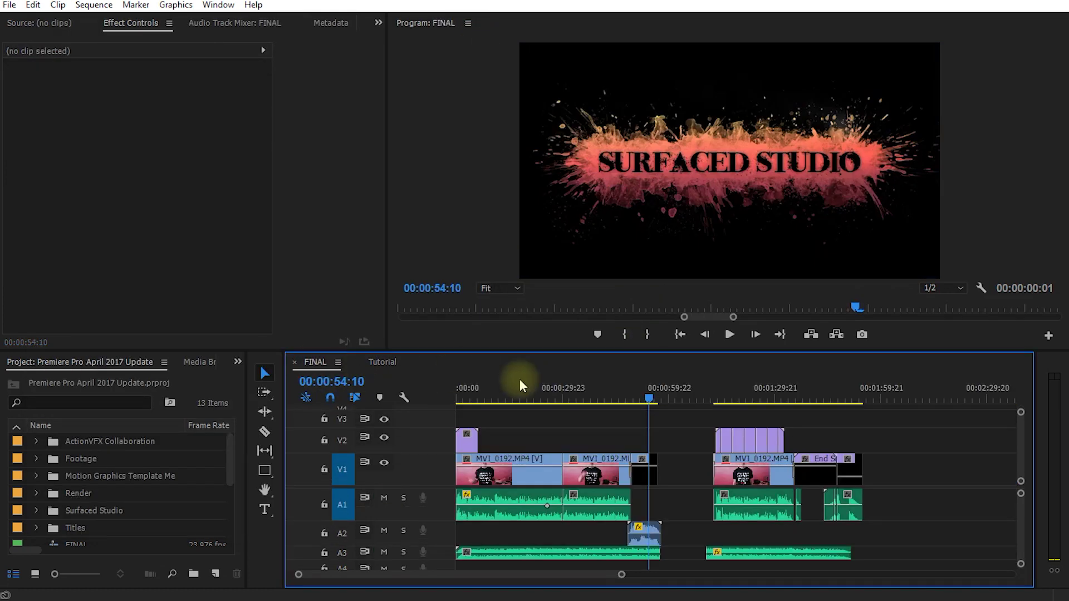
left_click_drag(640, 403, 585, 408)
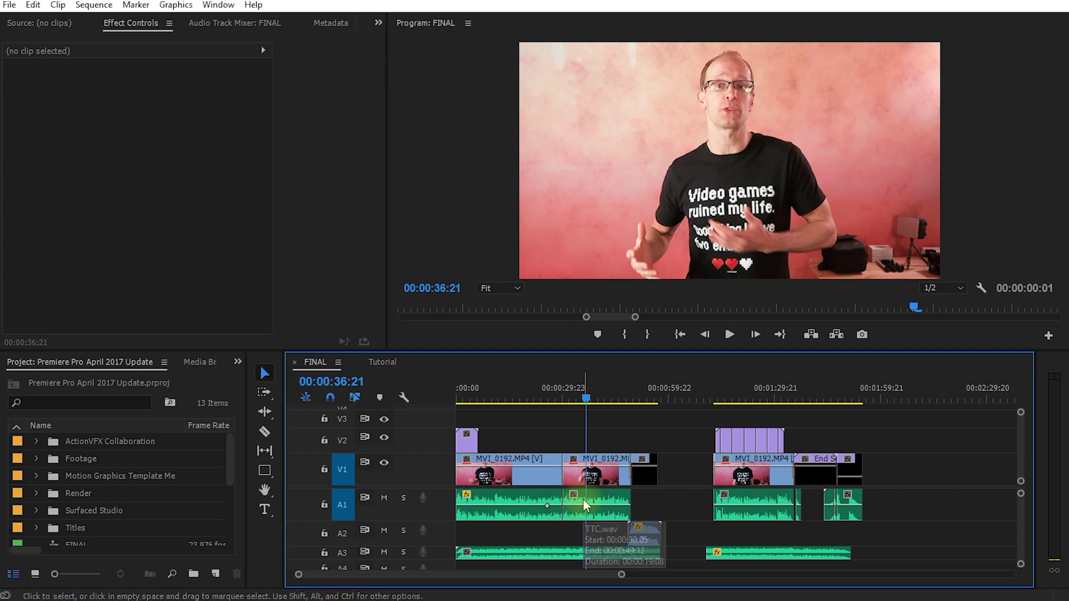
Show the Effects panel and look through the list of available Audio Effects
left_click(237, 363)
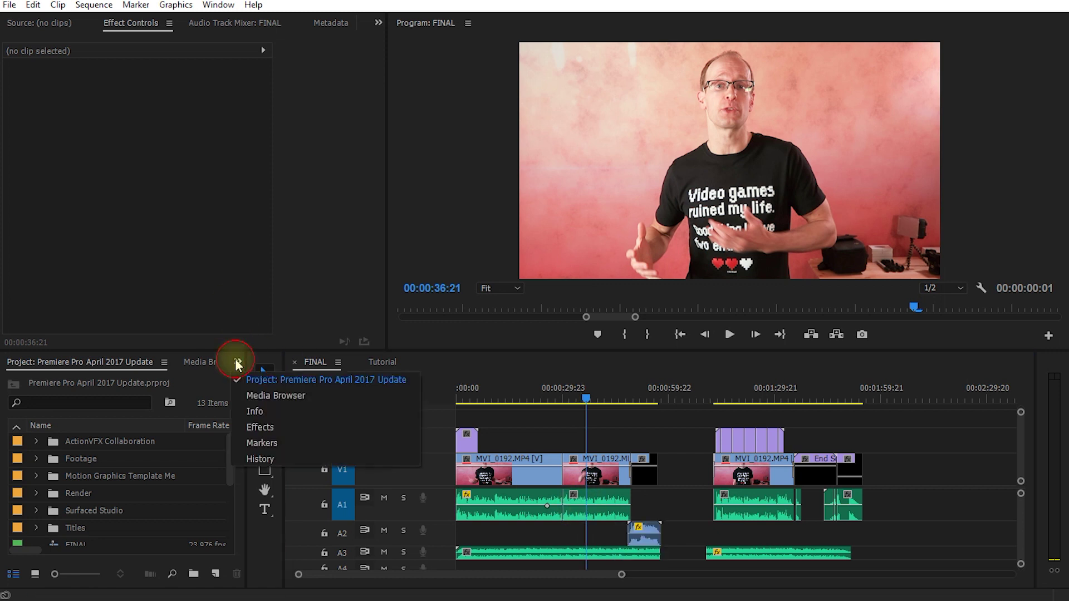
left_click(258, 430)
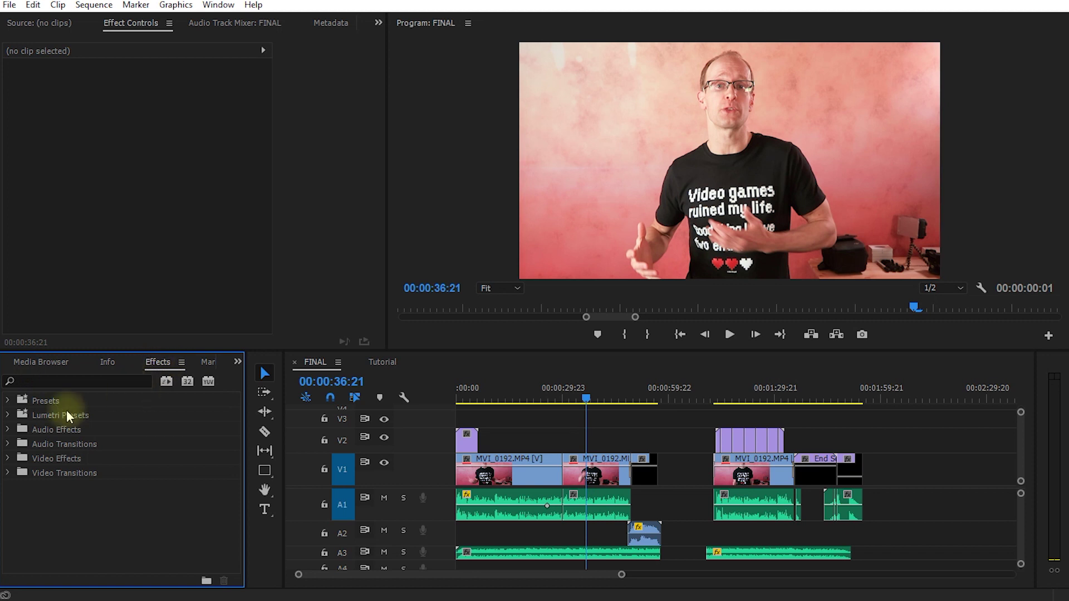
left_click(7, 429)
scroll(94, 442, "down", 1)
scroll(100, 440, "down", 2)
scroll(120, 463, "down", 2)
left_click(75, 460)
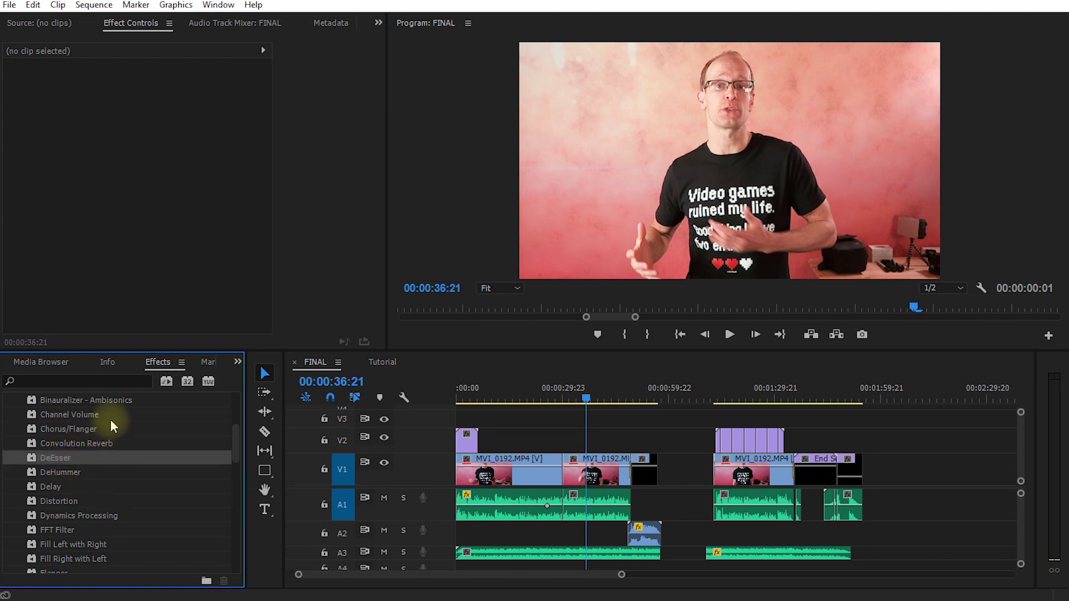
scroll(105, 529, "down", 6)
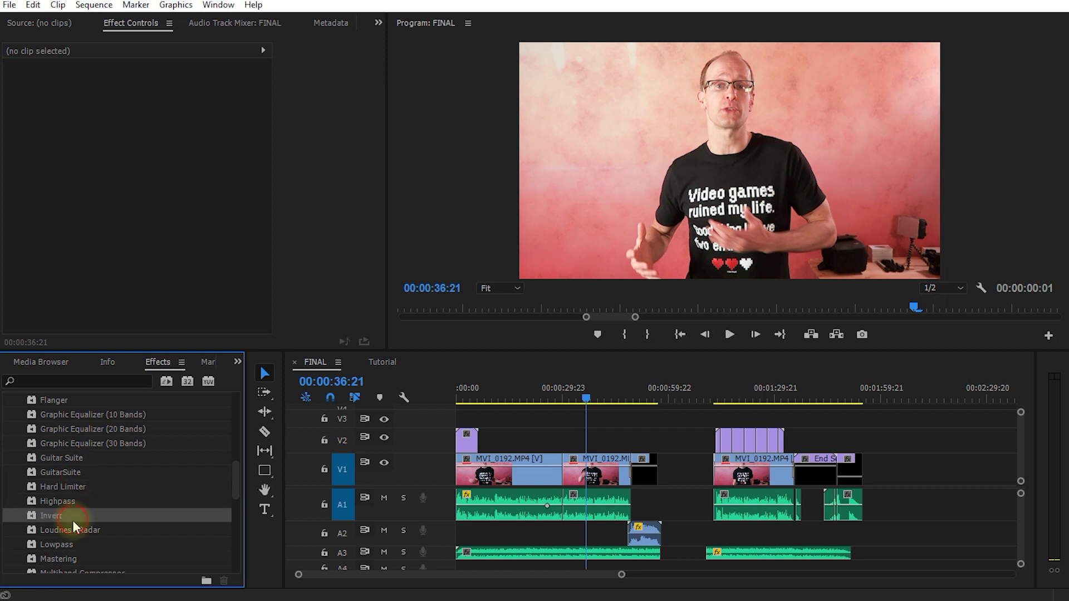
left_click(100, 500)
scroll(99, 526, "up", 7)
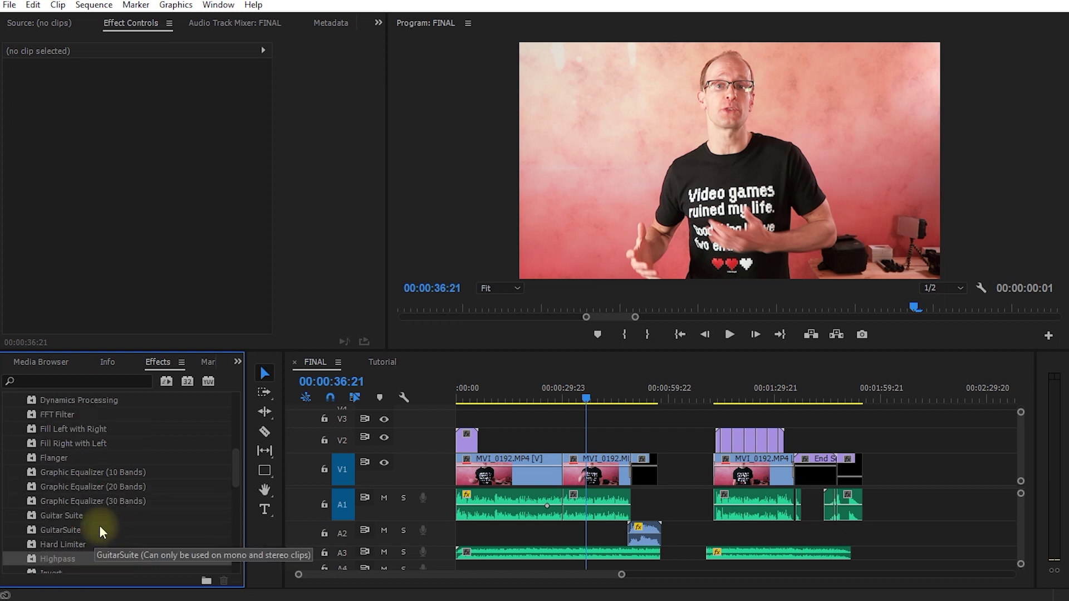
scroll(123, 524, "up", 4)
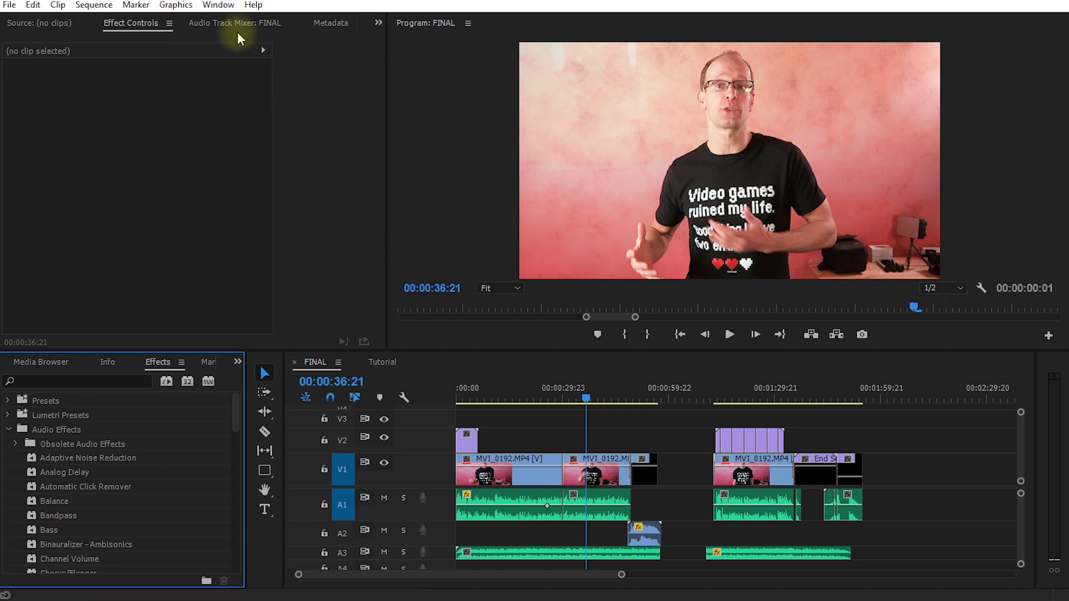
Show the enlarged Essential Sound panel and assign the Dialogue audio type to the second clip on track A1, TTC.wav
left_click(218, 5)
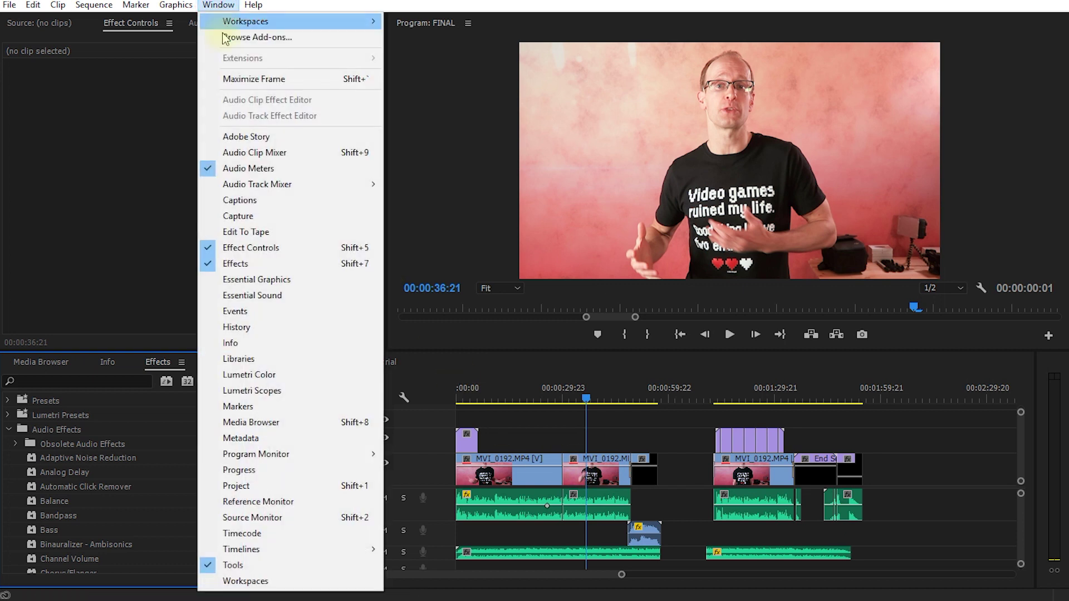
left_click(274, 295)
left_click(426, 268)
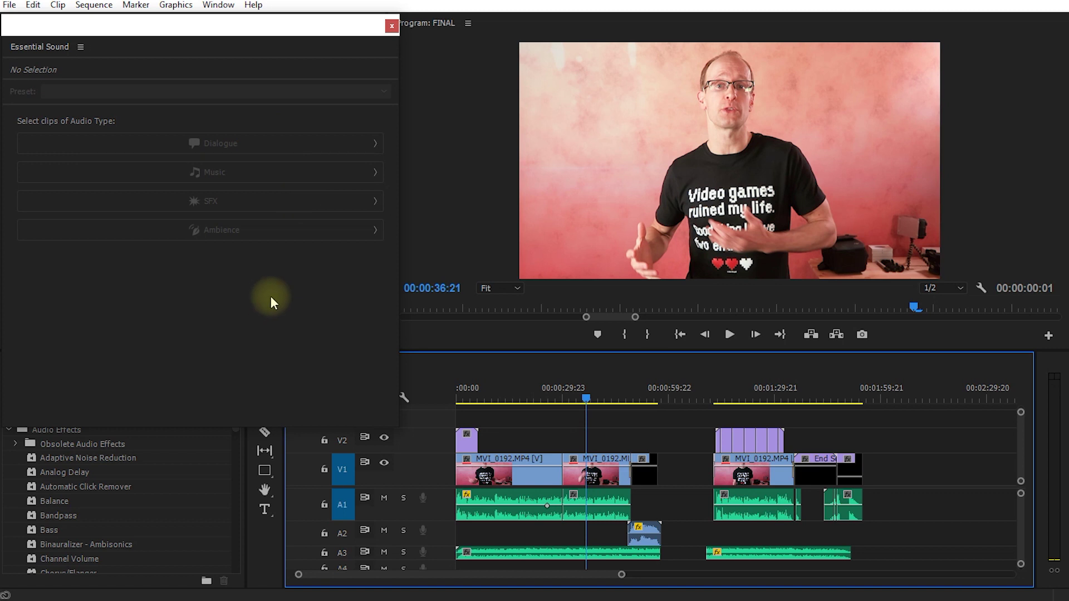
left_click(595, 505)
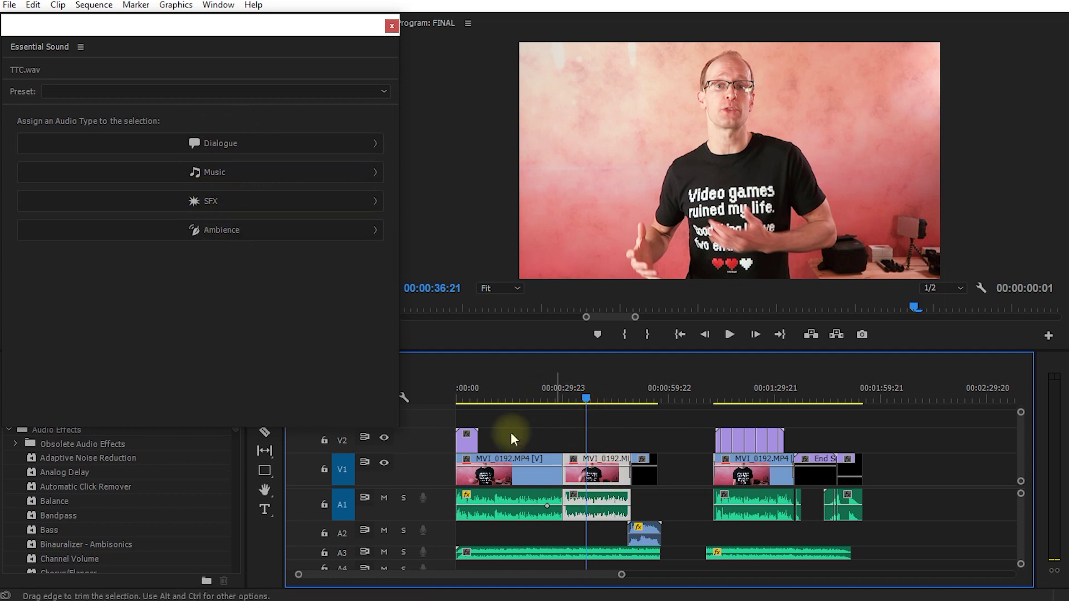
left_click(225, 146)
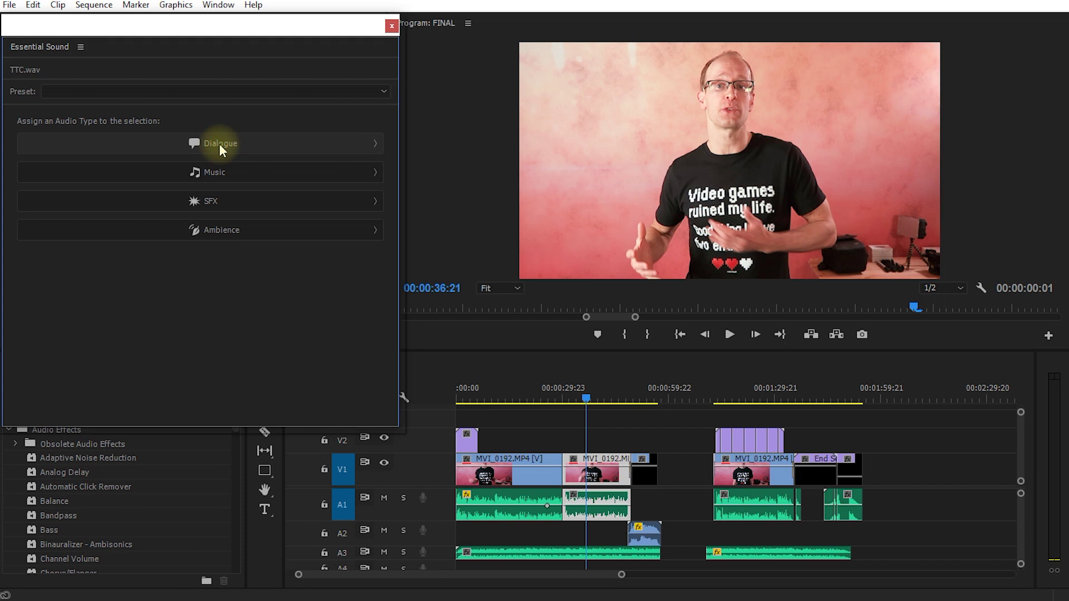
left_click_drag(294, 429, 296, 569)
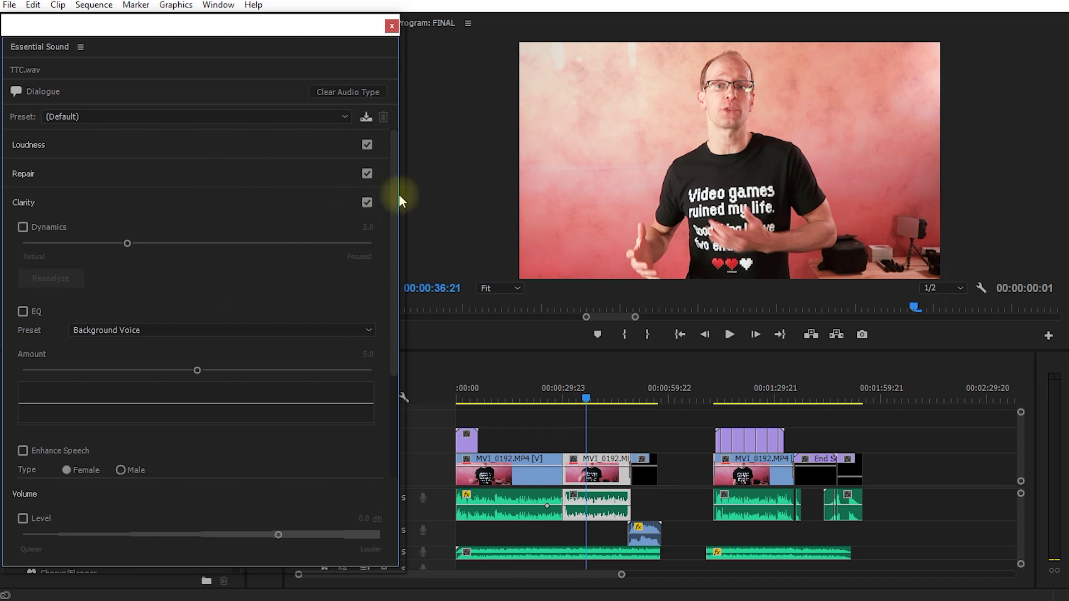
Look through the Dialogue settings and the voice presets offered for the Clarity EQ, leaving EQ disabled
left_click_drag(391, 203, 384, 328)
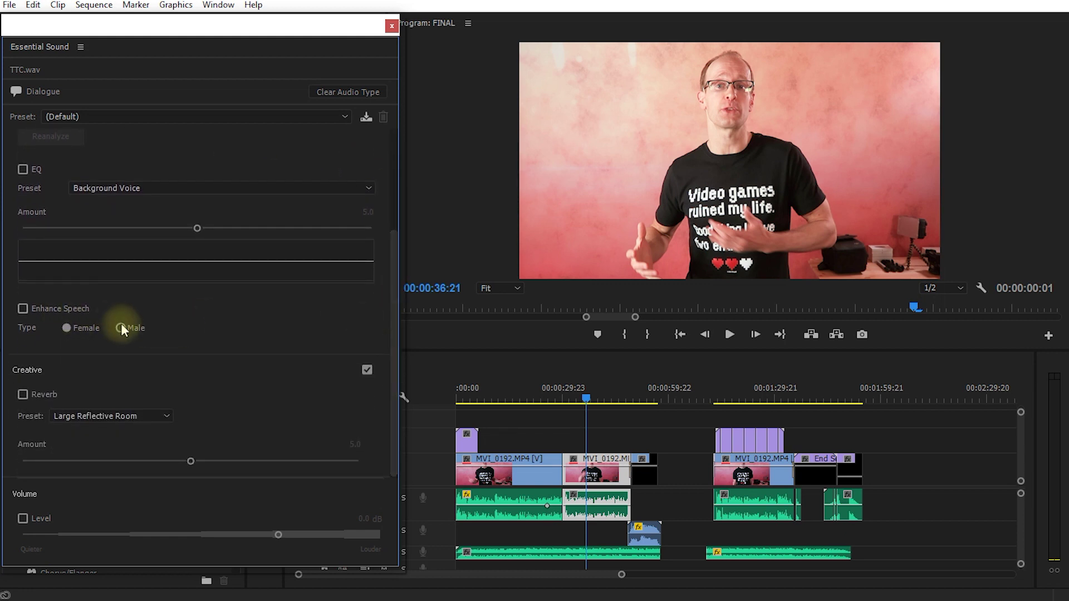
scroll(397, 313, "up", 5)
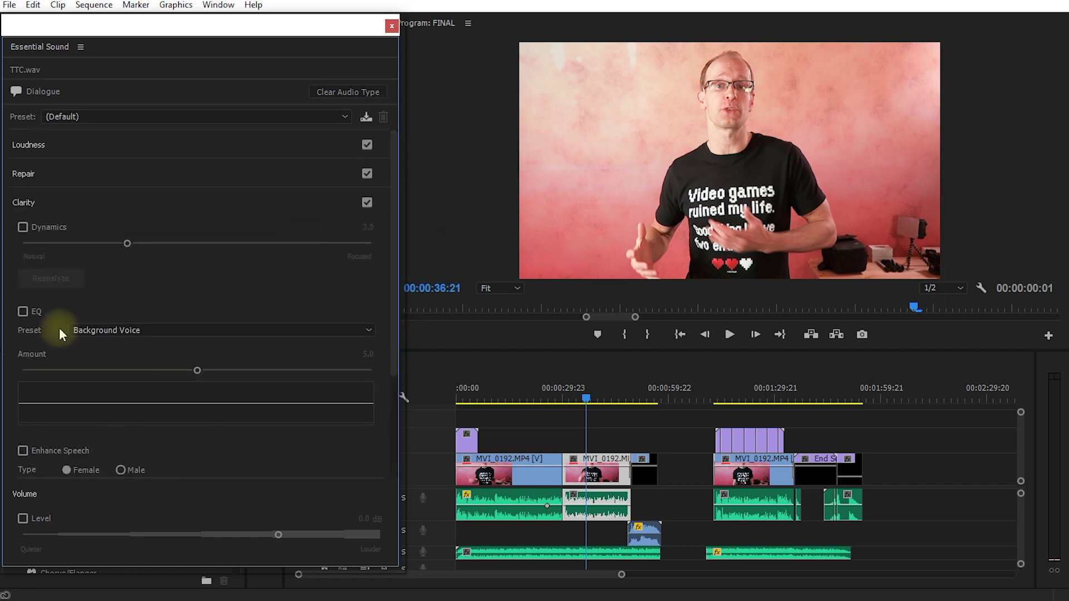
left_click(22, 312)
left_click(103, 332)
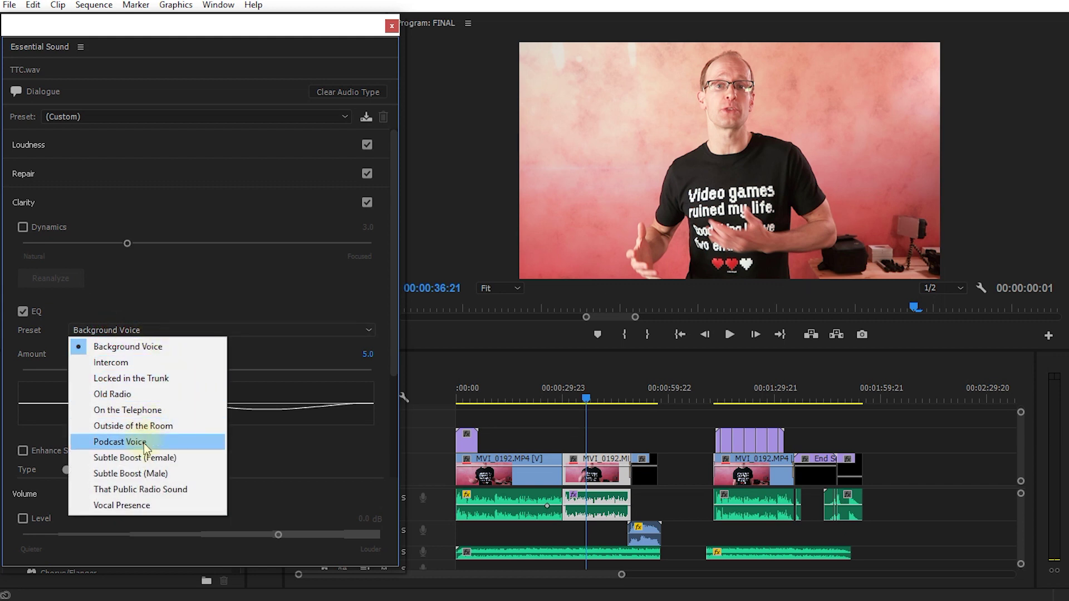
left_click(23, 312)
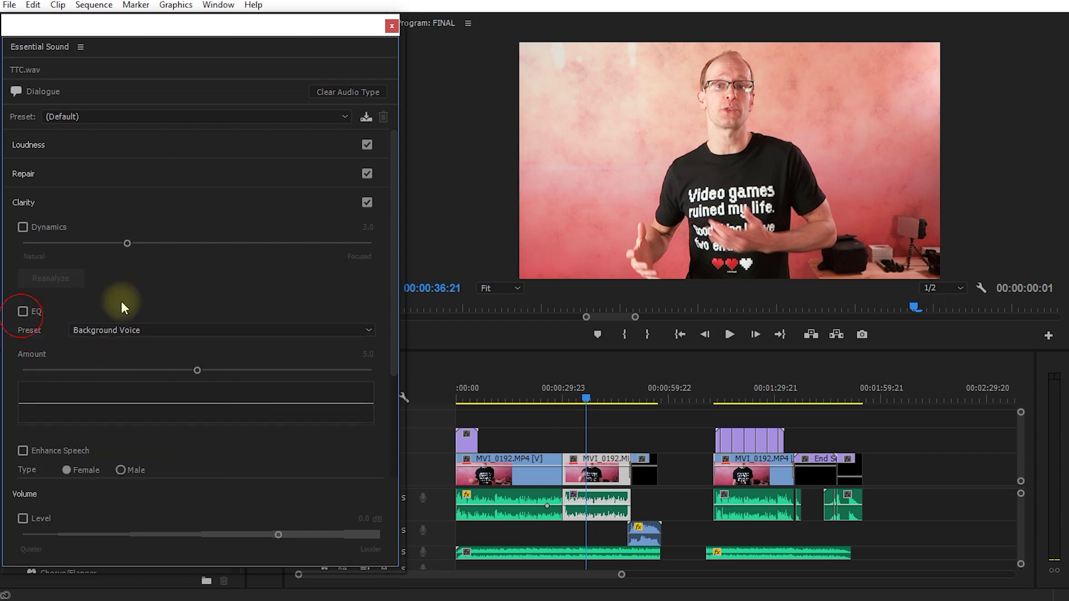
Auto-match the loudness of the TTC.wav dialogue clip and expand the Repair settings
left_click(55, 147)
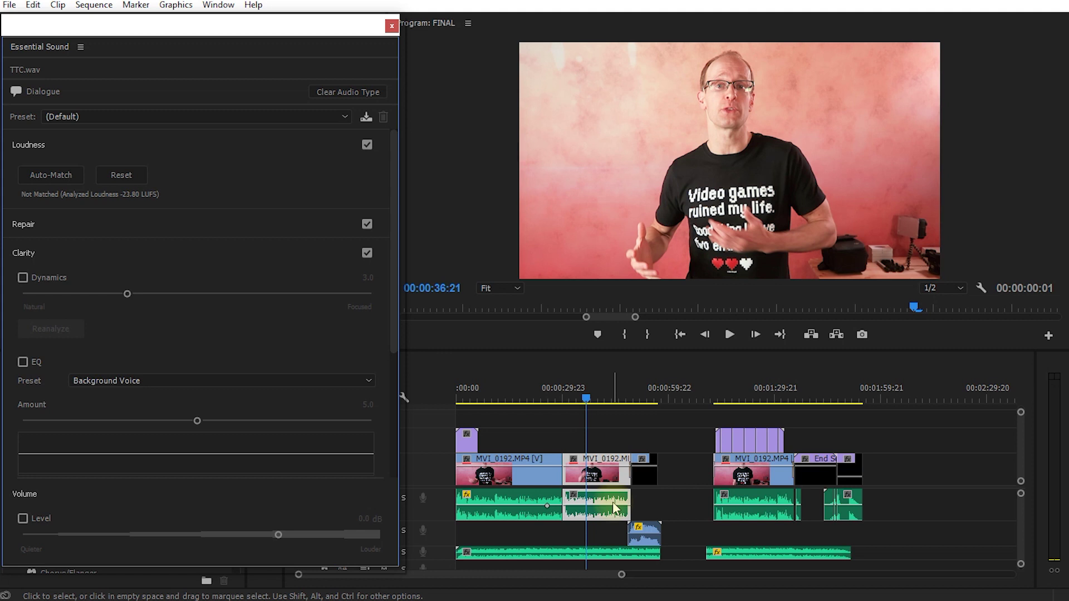
left_click(36, 176)
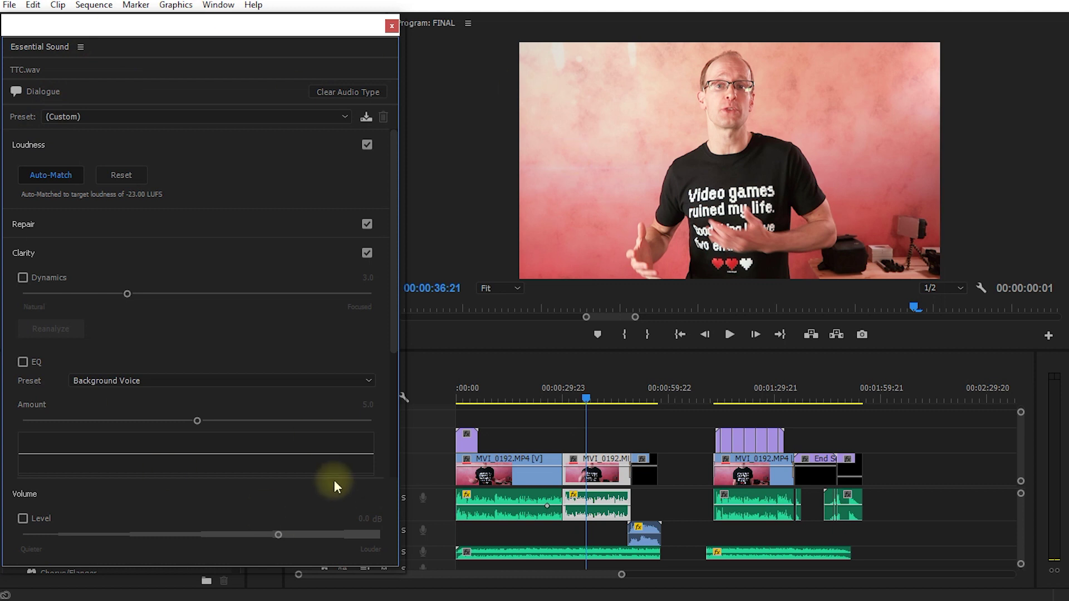
left_click(40, 226)
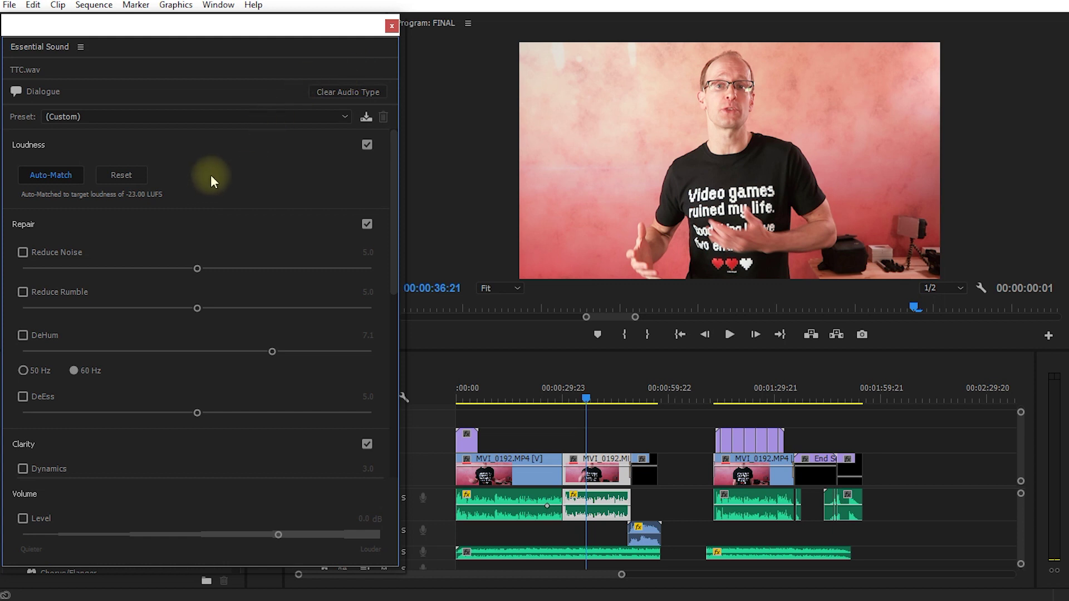
Enable Reverb for the dialogue with the Large Reflective Room preset and an Amount of 6.3
left_click_drag(393, 168, 387, 395)
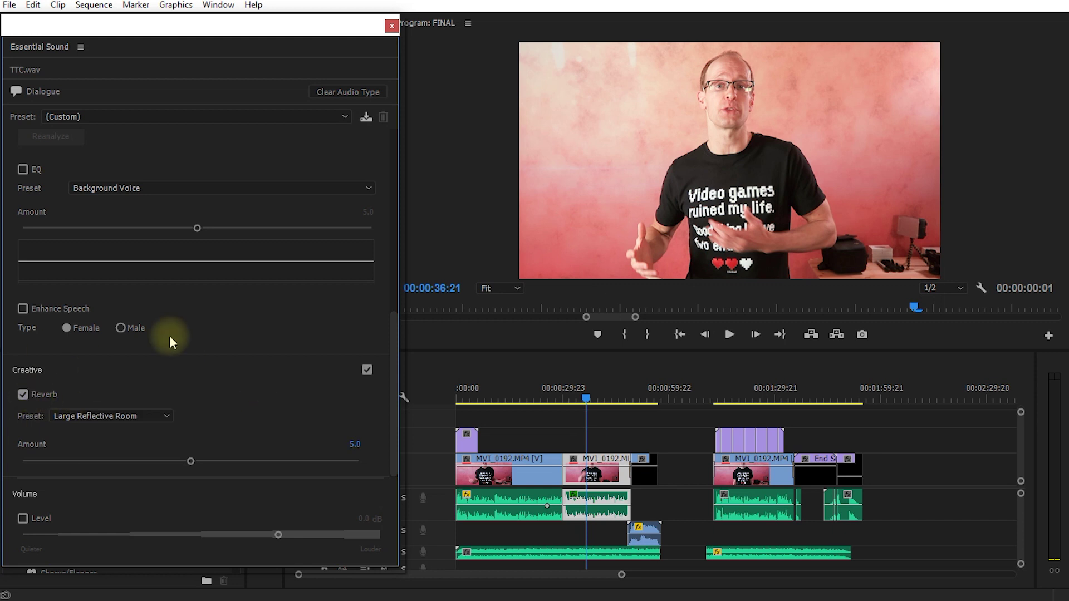
left_click_drag(190, 462, 300, 461)
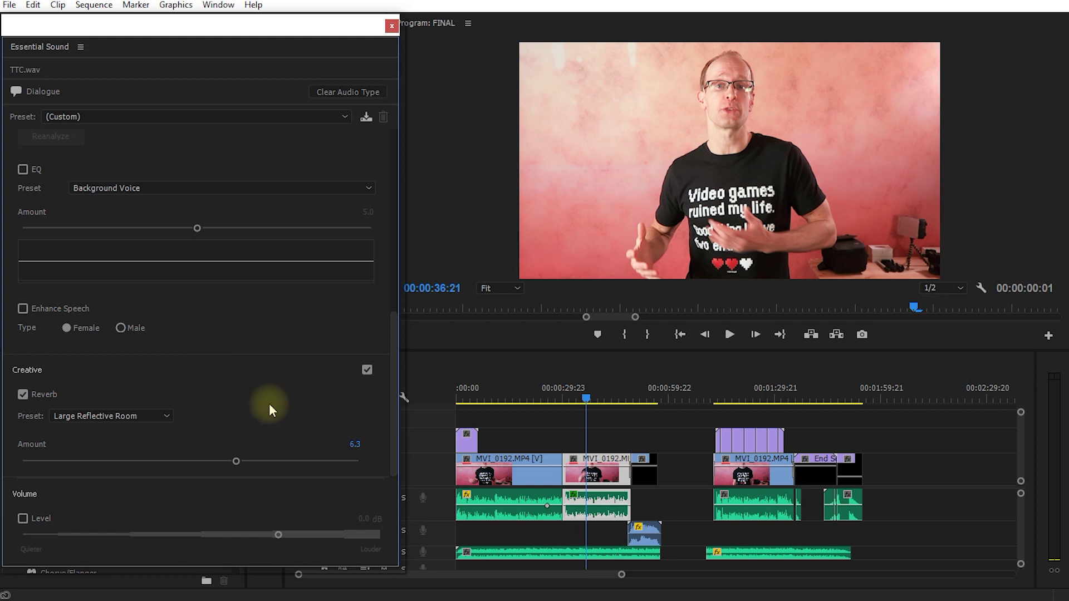
left_click_drag(392, 356, 413, 146)
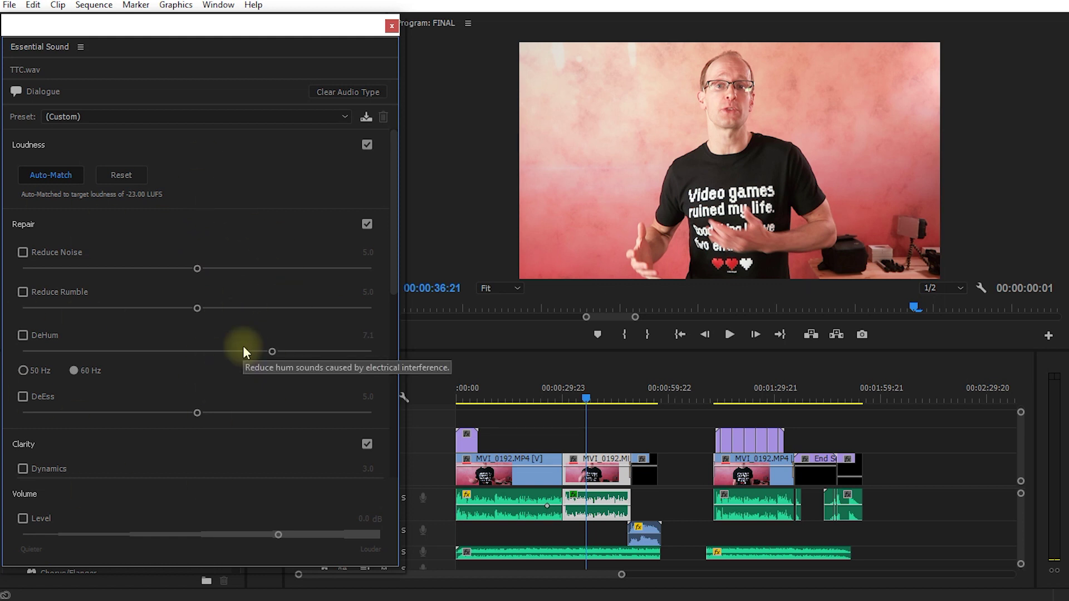
Move Essential Sound aside and examine the audio effects applied to the dialogue clip in Effect Controls
left_click_drag(40, 35, 701, 39)
left_click(579, 503)
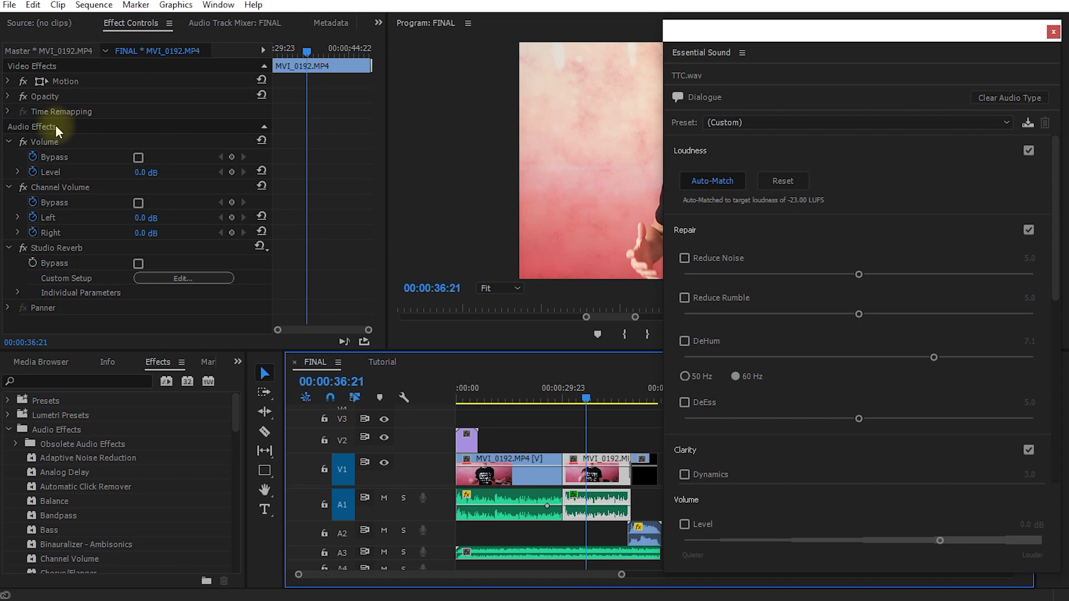
left_click(32, 130)
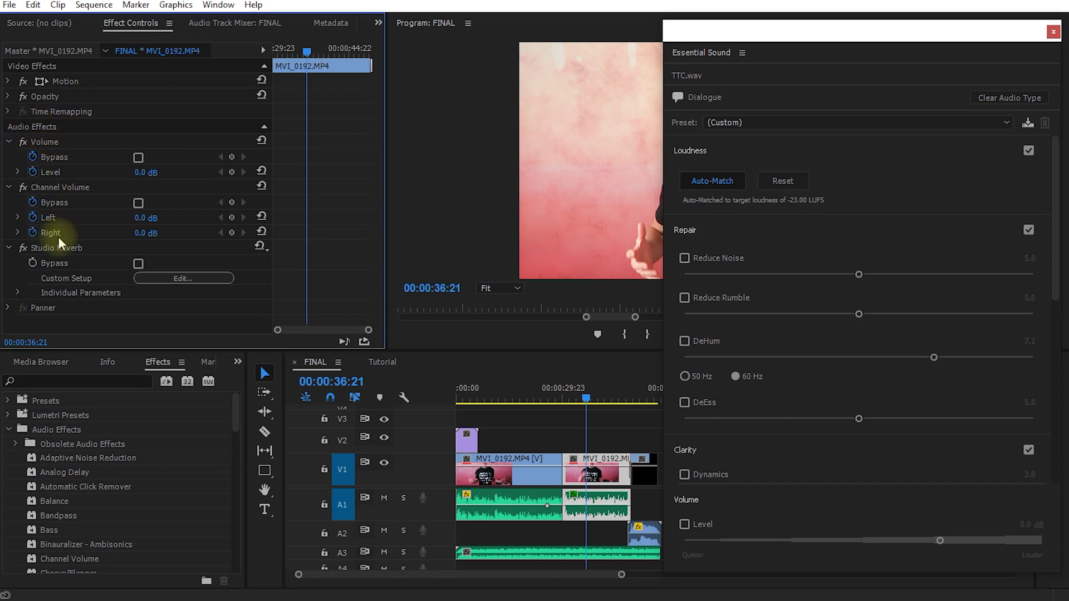
Enable Reduce Noise, Reduce Rumble and DeHum for the dialogue, and disable all of them again except Reduce Rumble
left_click(684, 258)
left_click(684, 298)
left_click(685, 340)
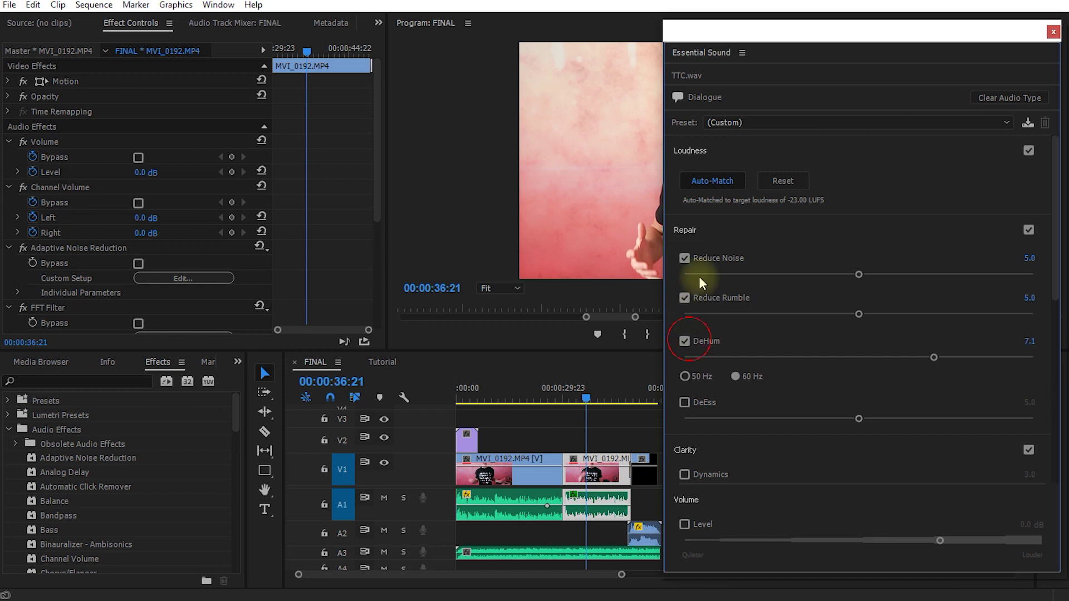
left_click(685, 257)
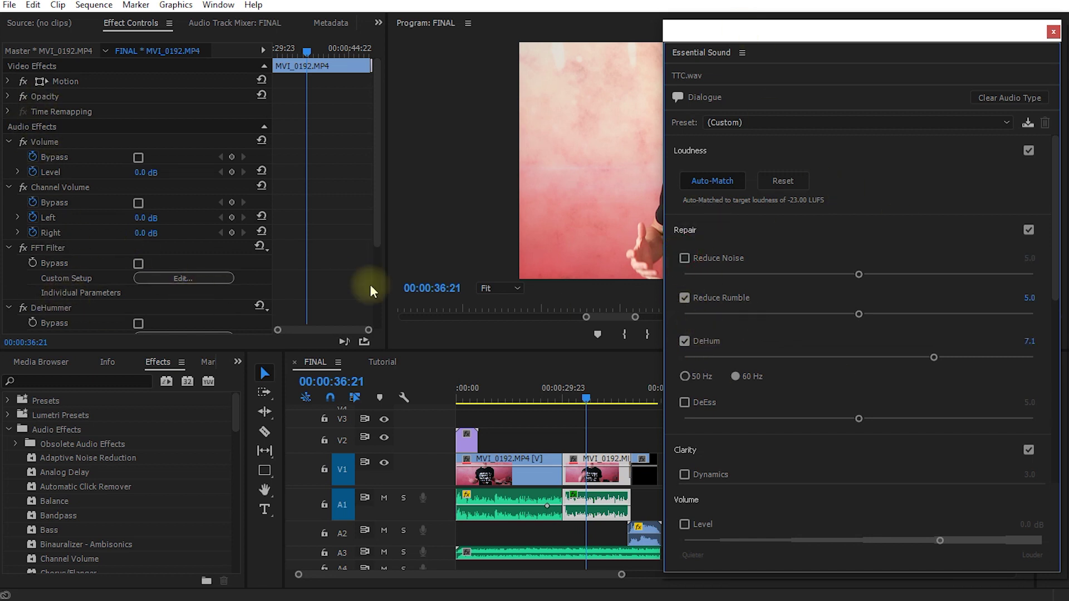
left_click(684, 341)
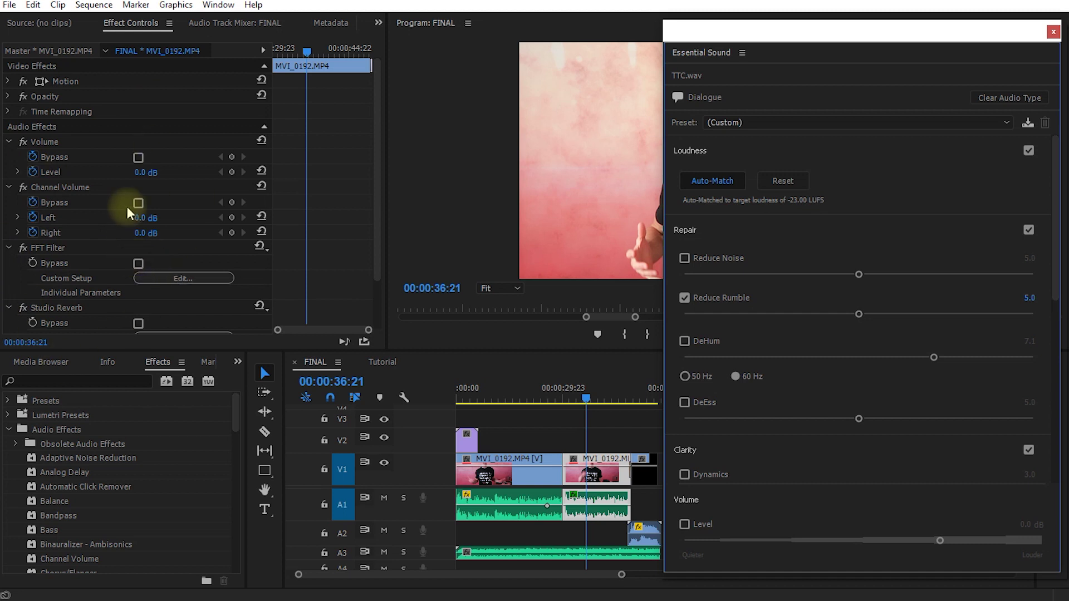
Move Essential Sound back, enable Dynamics and male Enhance Speech for the dialogue, and disable Reverb
left_click_drag(747, 35, 87, 31)
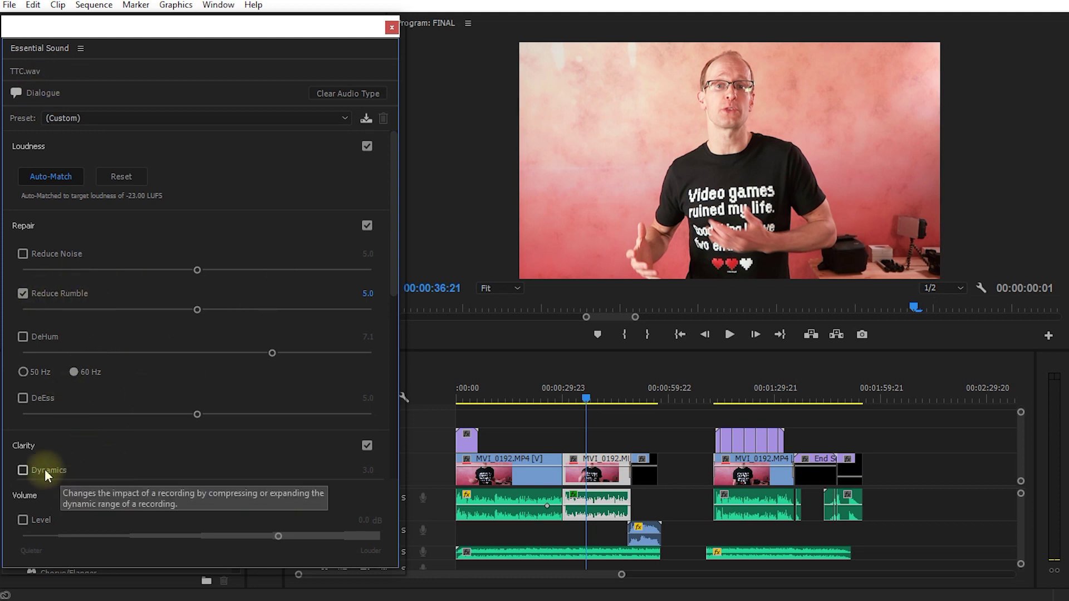
scroll(160, 453, "down", 8)
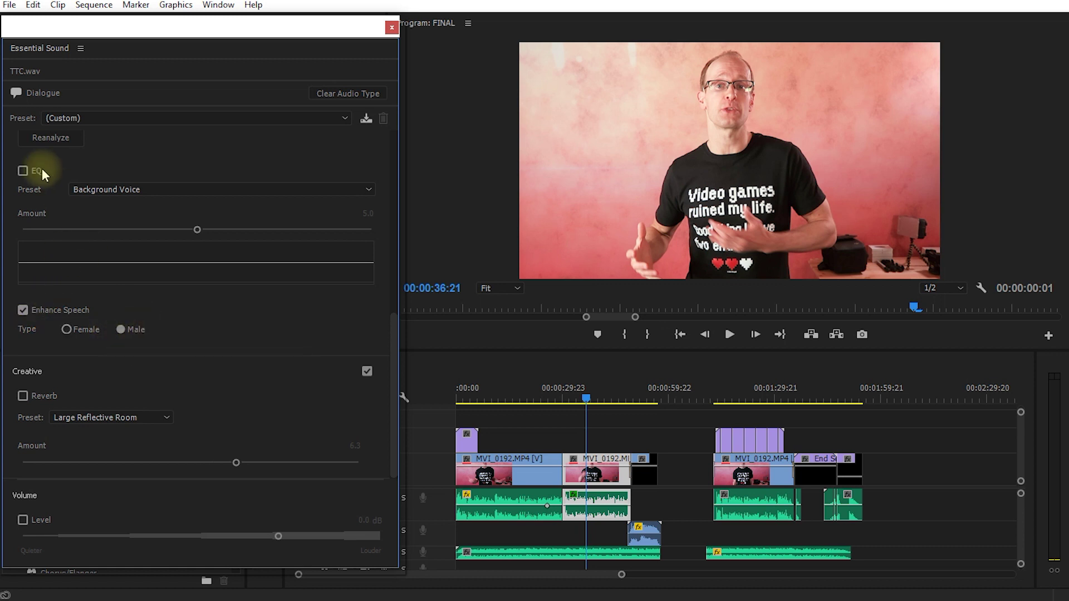
Enable the dialogue EQ with the Vocal Presence preset and slightly lower its Amount
left_click(22, 171)
left_click(132, 190)
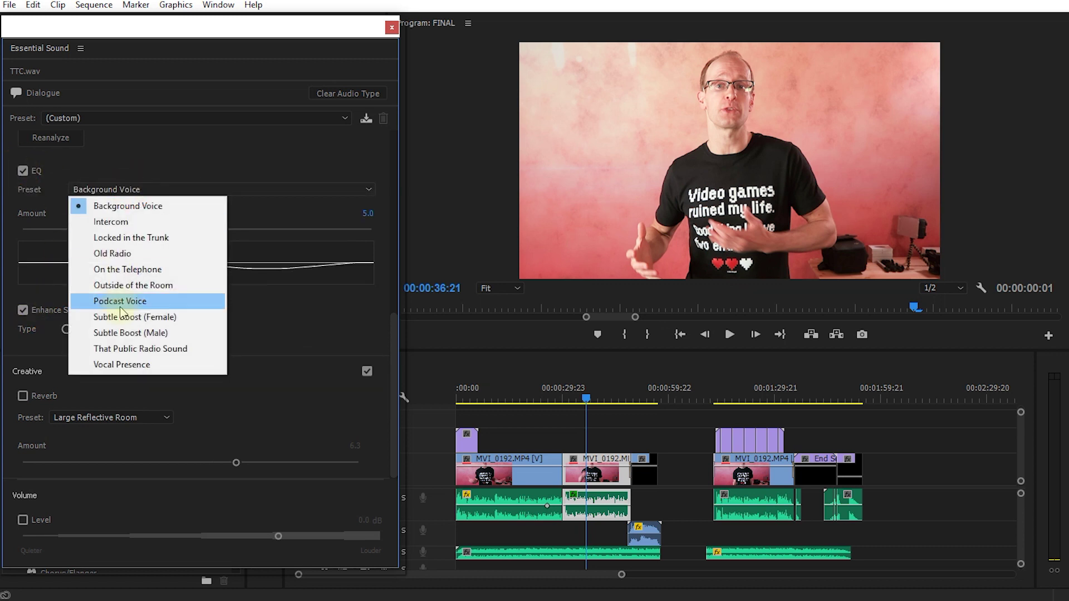
left_click(167, 365)
mouse_move(199, 229)
left_mouse_down()
mouse_move(226, 228)
mouse_move(191, 235)
left_mouse_up()
Save the current dialogue settings as a preset named Tutorial Preset
scroll(312, 128, "up", 5)
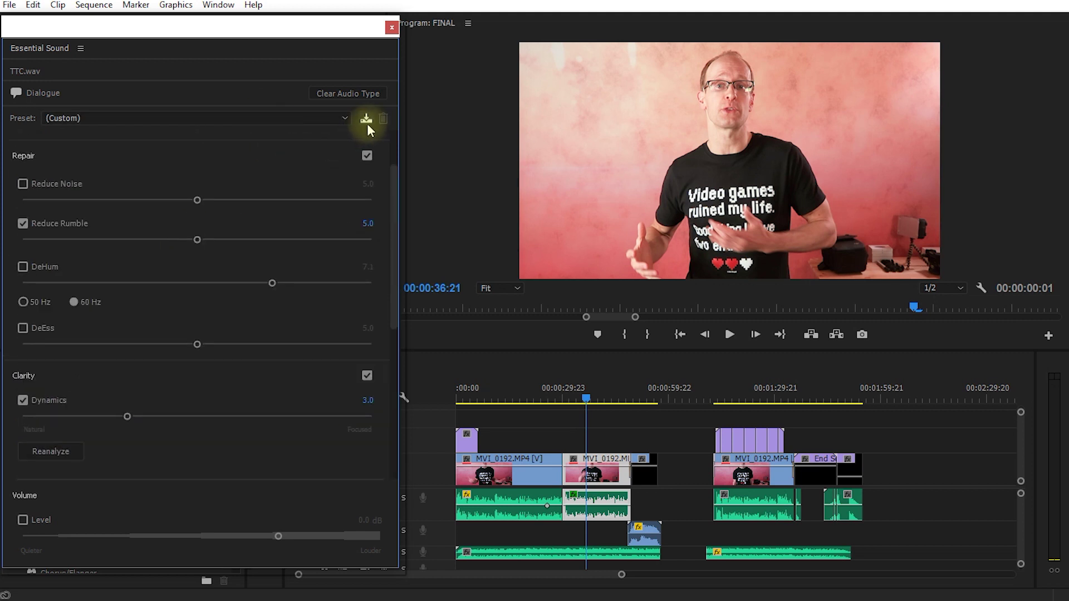
left_click(365, 119)
type("Tutorial Preset")
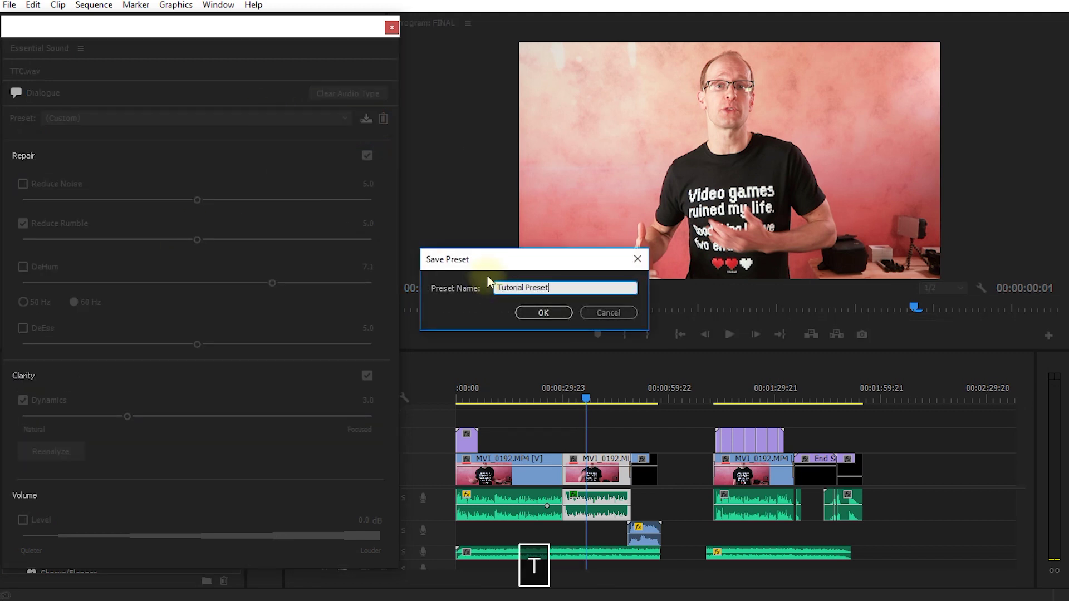
left_click(540, 313)
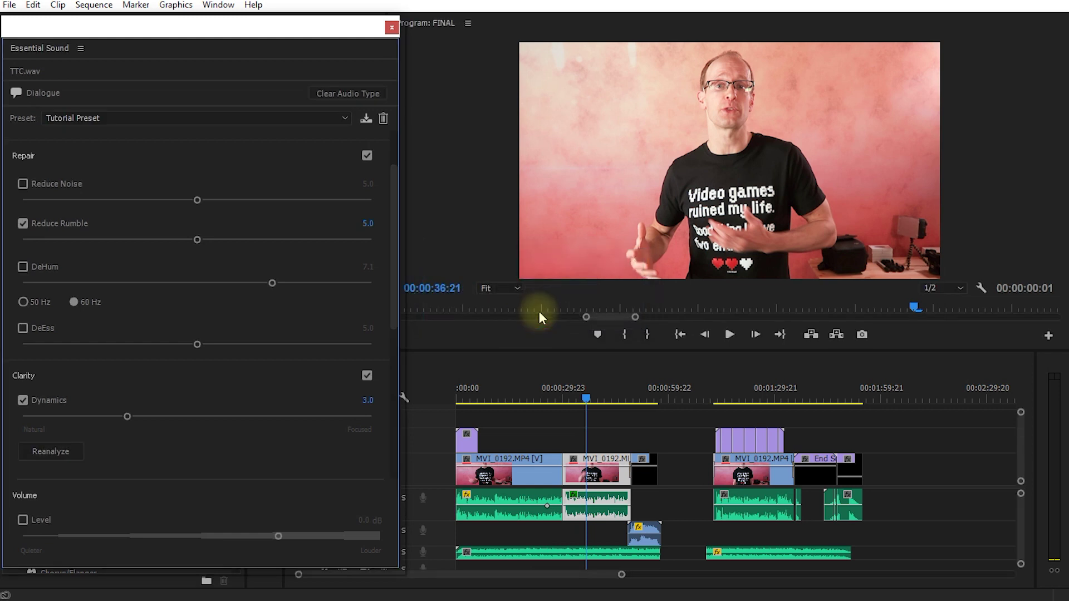
Apply the Tutorial Preset dialogue preset to the first TTC.wav clip in the timeline
left_click(519, 497)
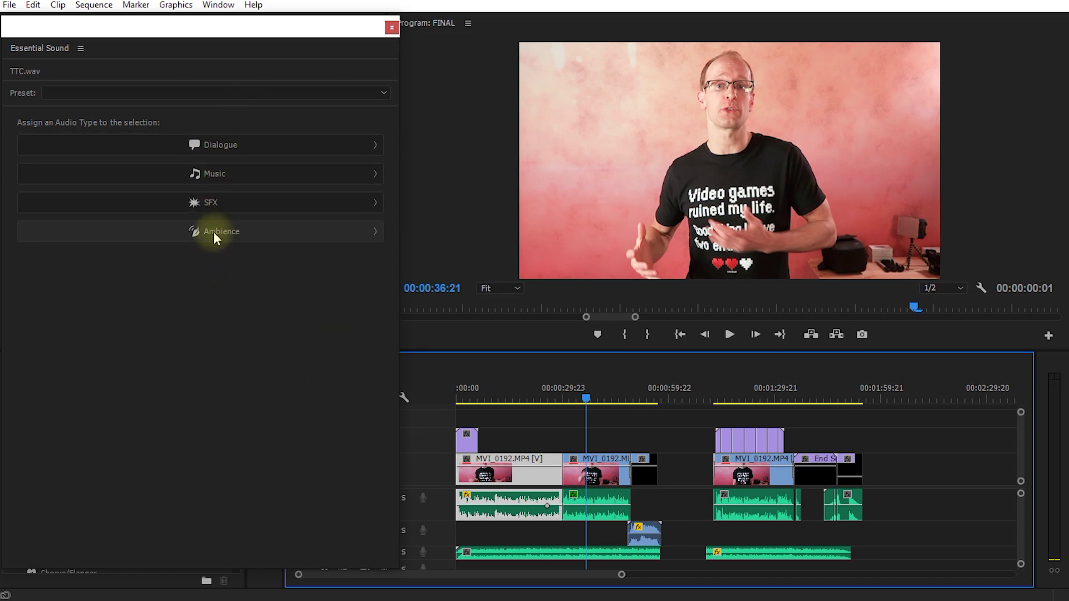
left_click(111, 94)
mouse_move(98, 115)
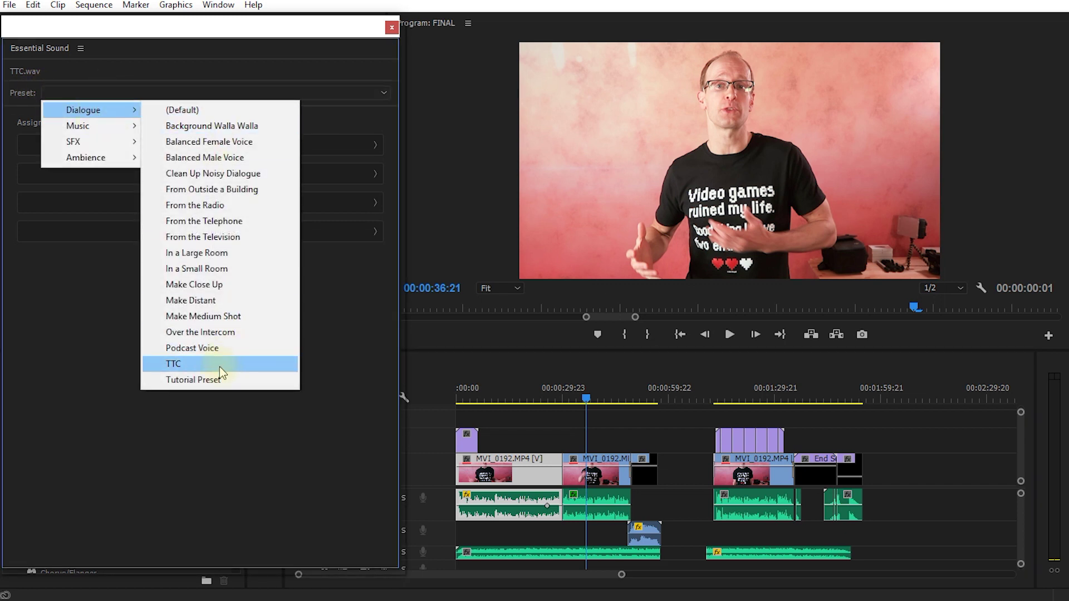
left_click(245, 381)
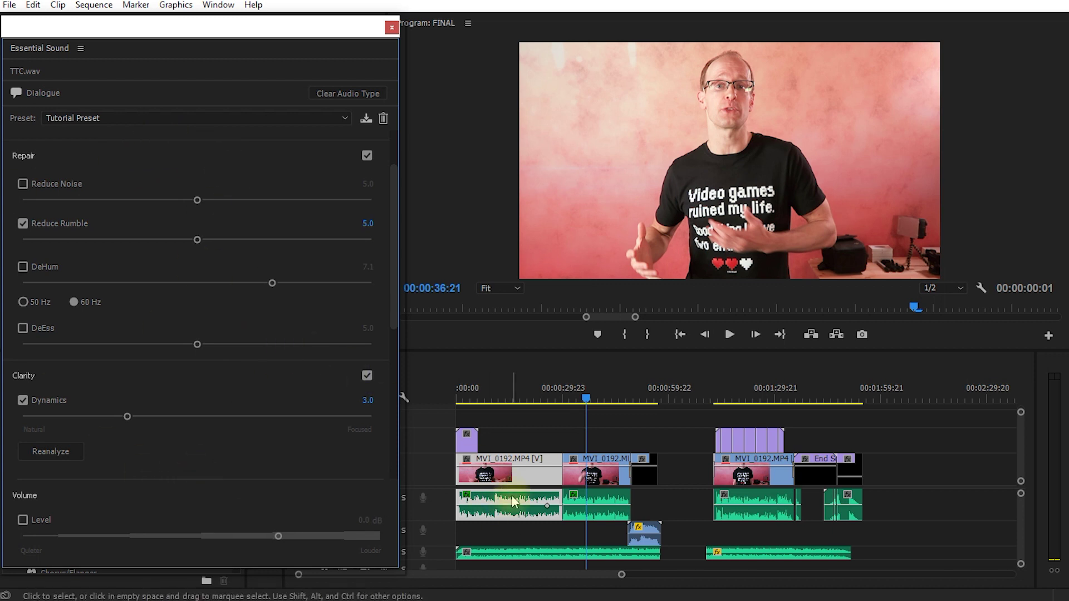
Try the SFX type with Heavy Reverb at 6.3 on the second section's audio clips, and clear their audio type
left_click_drag(940, 506, 440, 509)
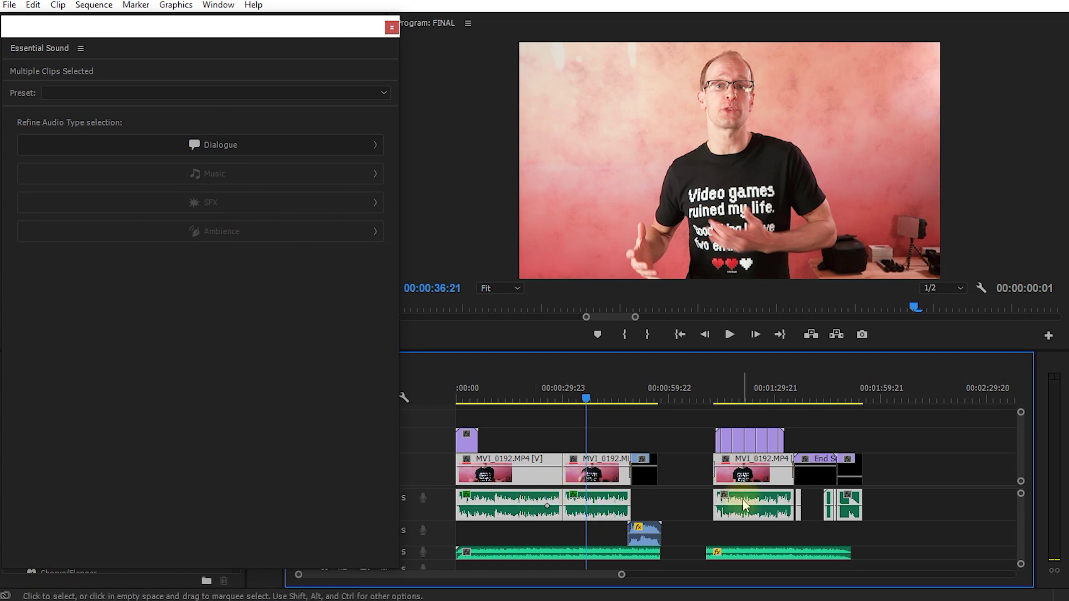
left_click(670, 503)
left_click_drag(923, 504, 718, 506)
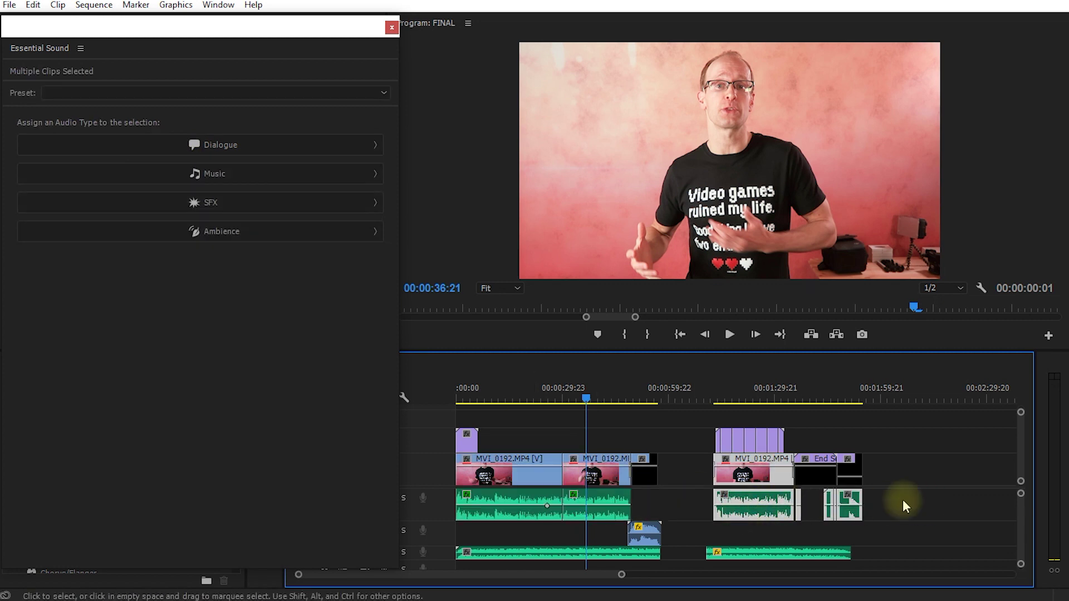
left_click(236, 204)
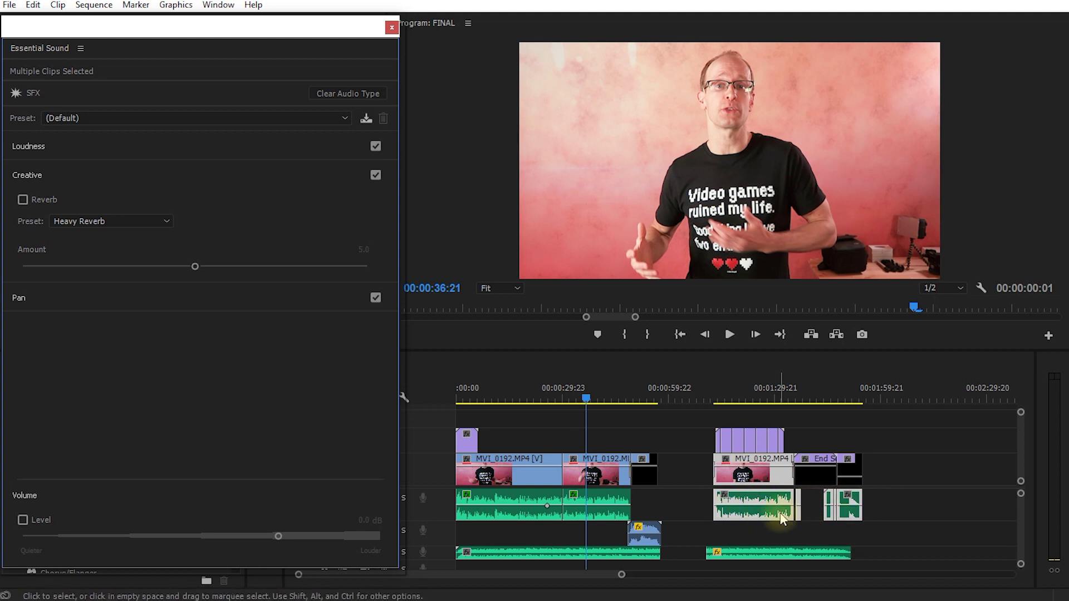
left_click_drag(194, 266, 145, 266)
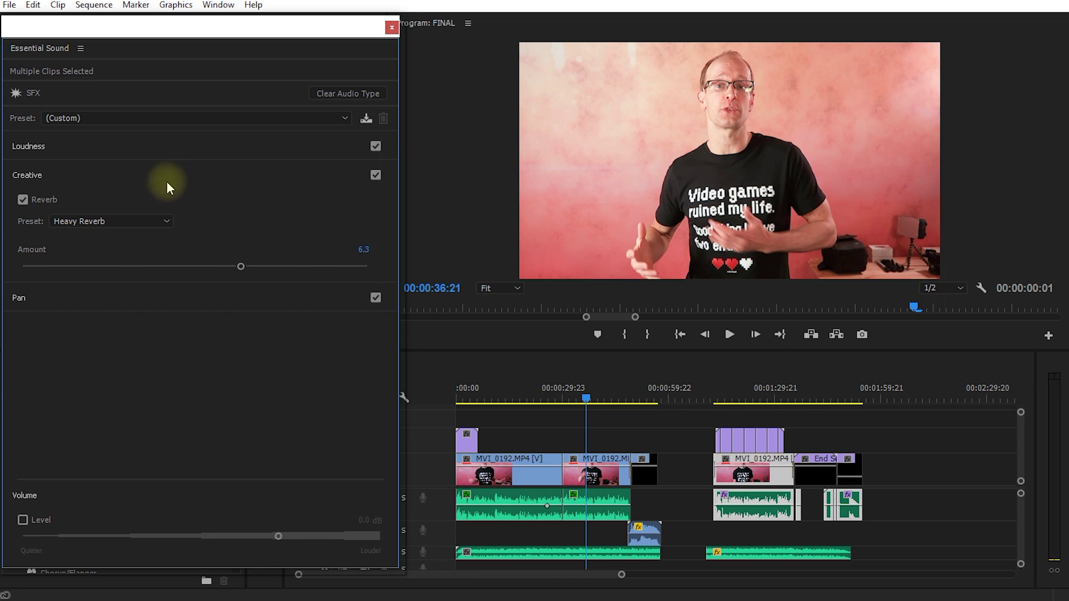
left_click(326, 95)
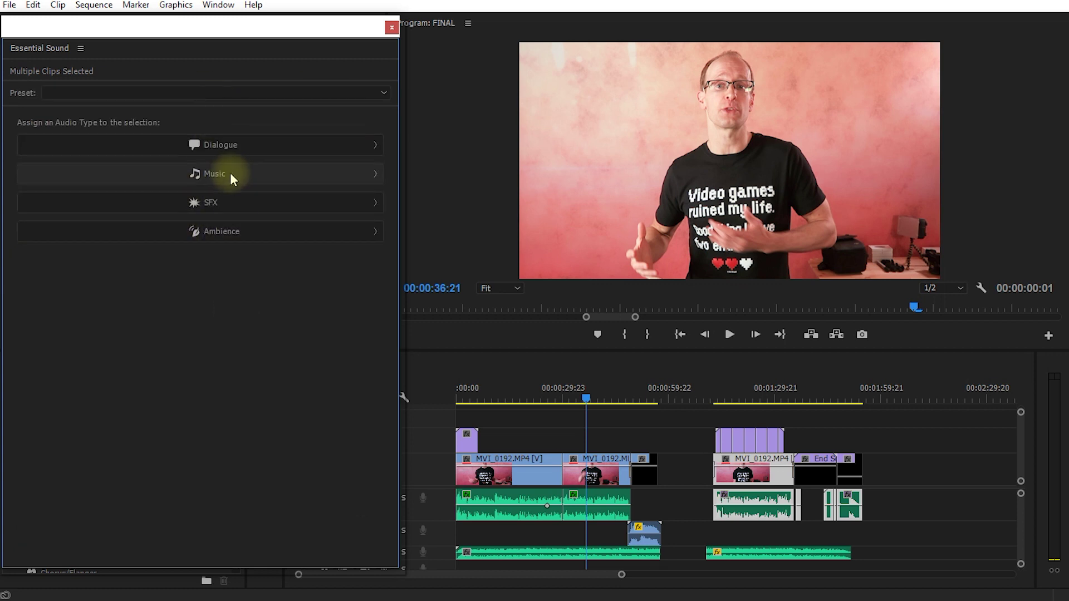
Assign the SFX audio type to the Blips.wav clip under the end screen, and save the project
left_click(812, 432)
left_click(800, 512)
left_click(800, 393)
key("=")
key("=")
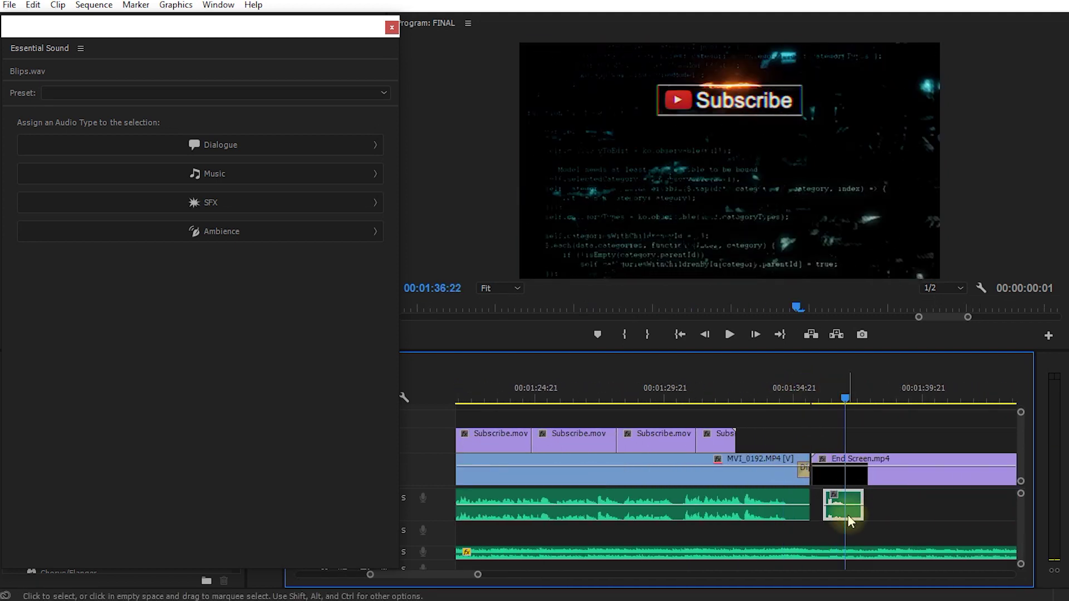
left_click(230, 210)
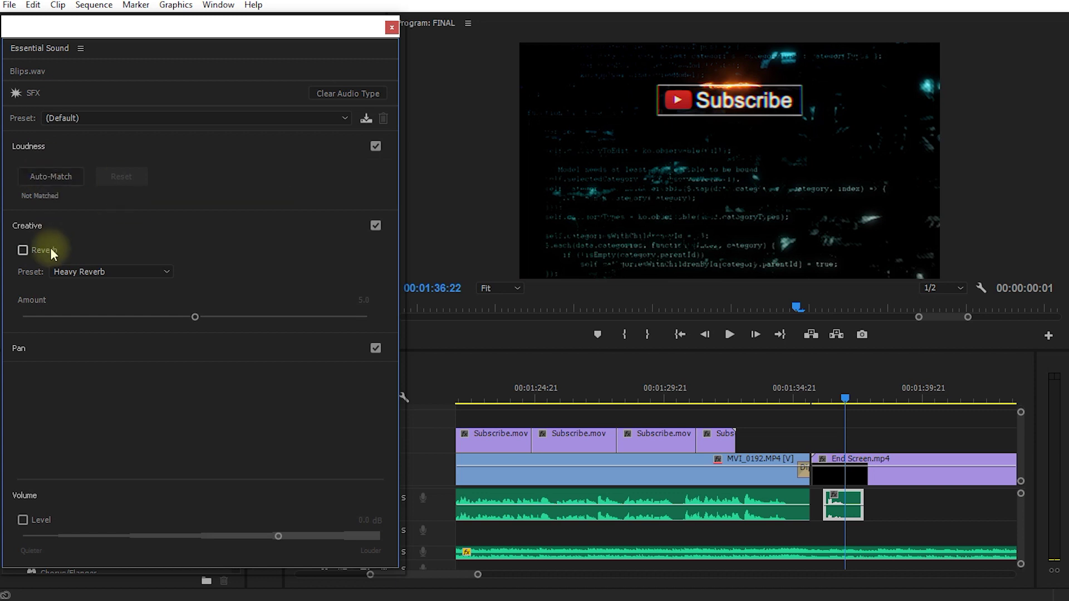
key("ctrl+s")
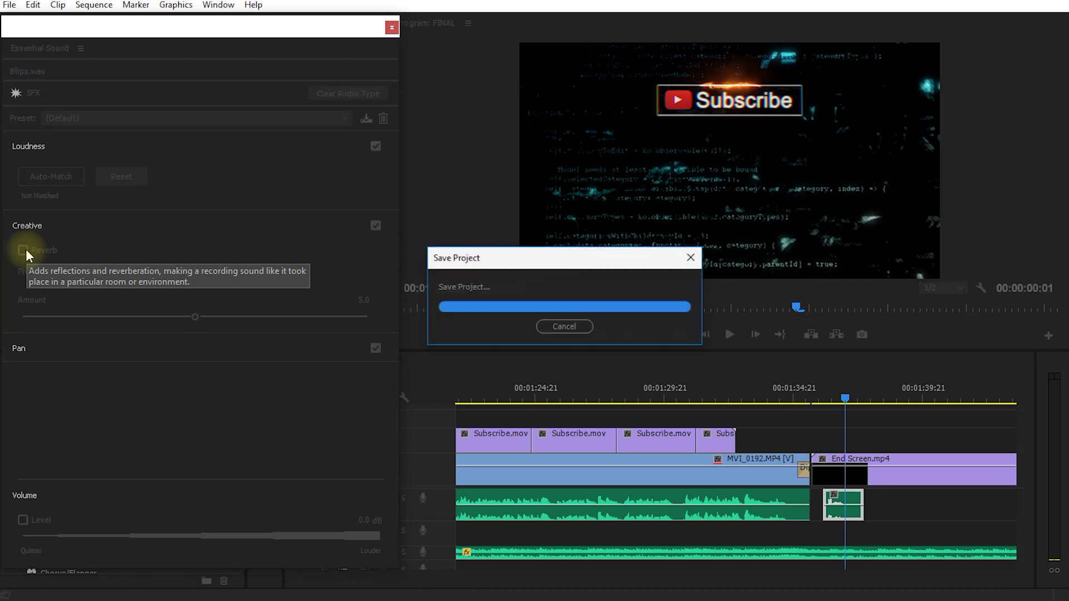
Try panning the Blips.wav clip to position -0.4, and clear its audio type
left_click(37, 354)
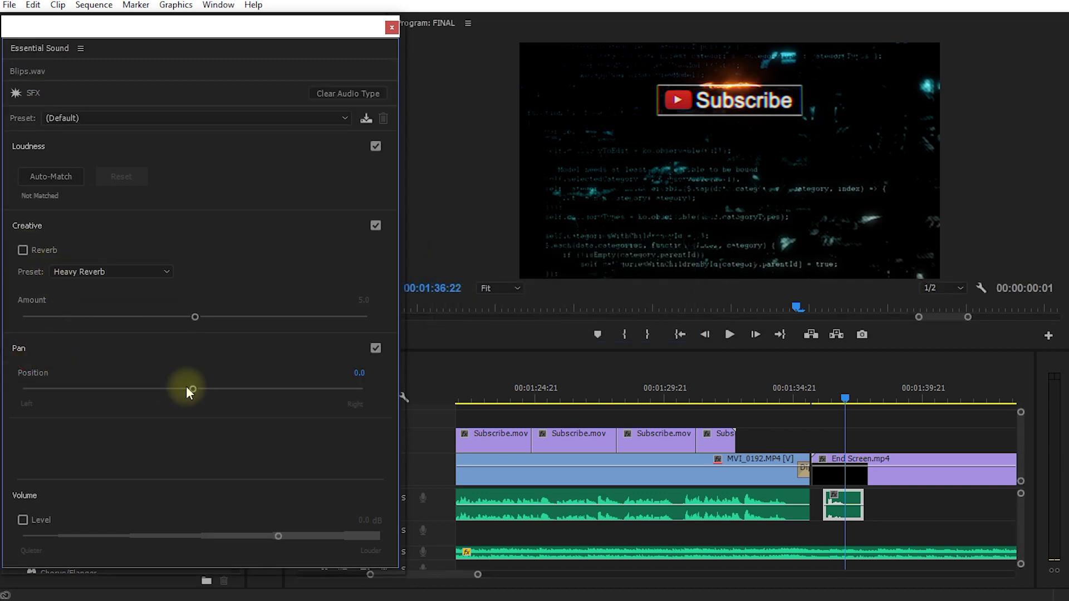
left_click_drag(22, 393, 169, 411)
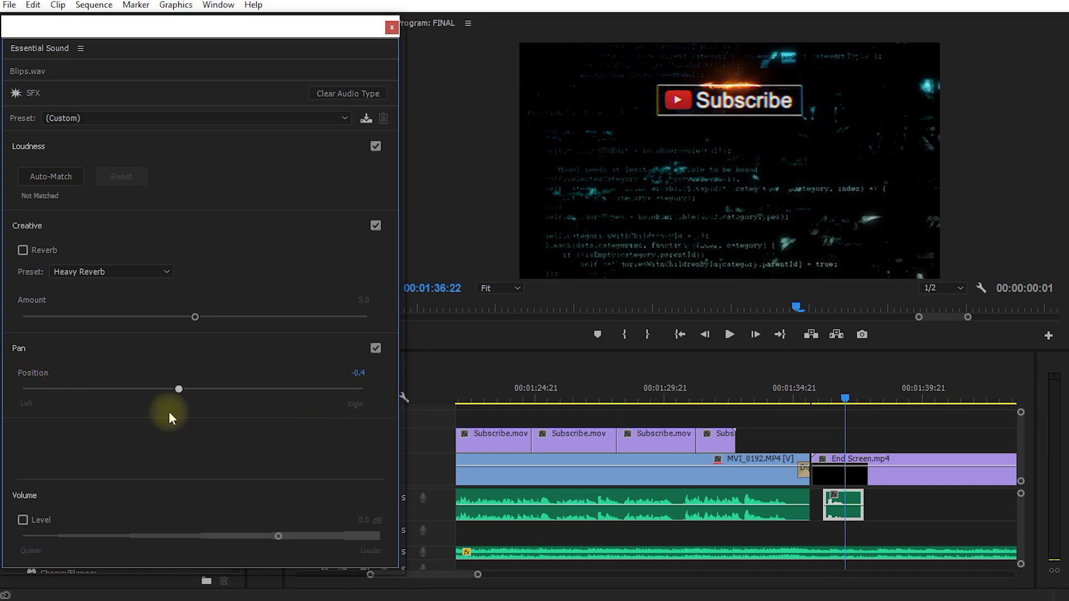
left_click(342, 95)
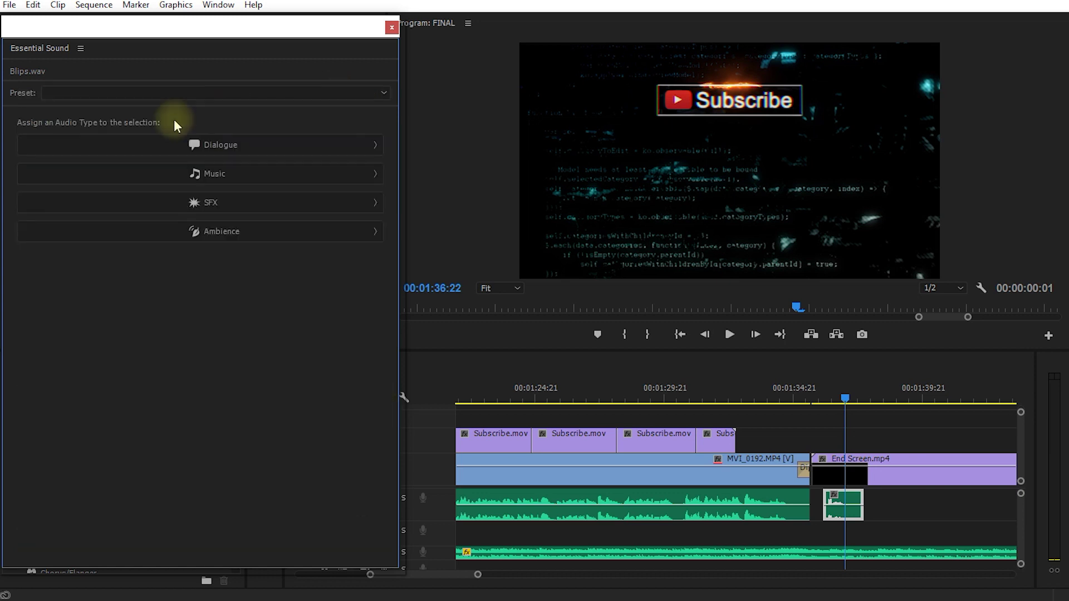
Assign the Music audio type to the second section's Tutorial Music.mp3 clip and show its Loudness options
left_click(980, 522)
left_click(779, 553)
key("minus")
scroll(715, 551, "down", 5)
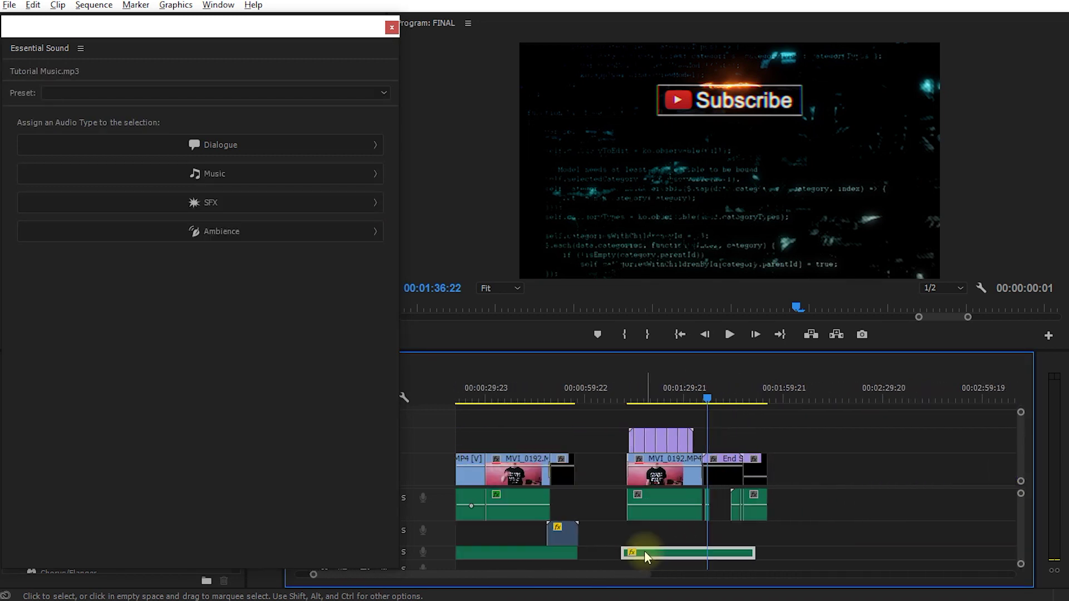
left_click(212, 179)
left_click(30, 146)
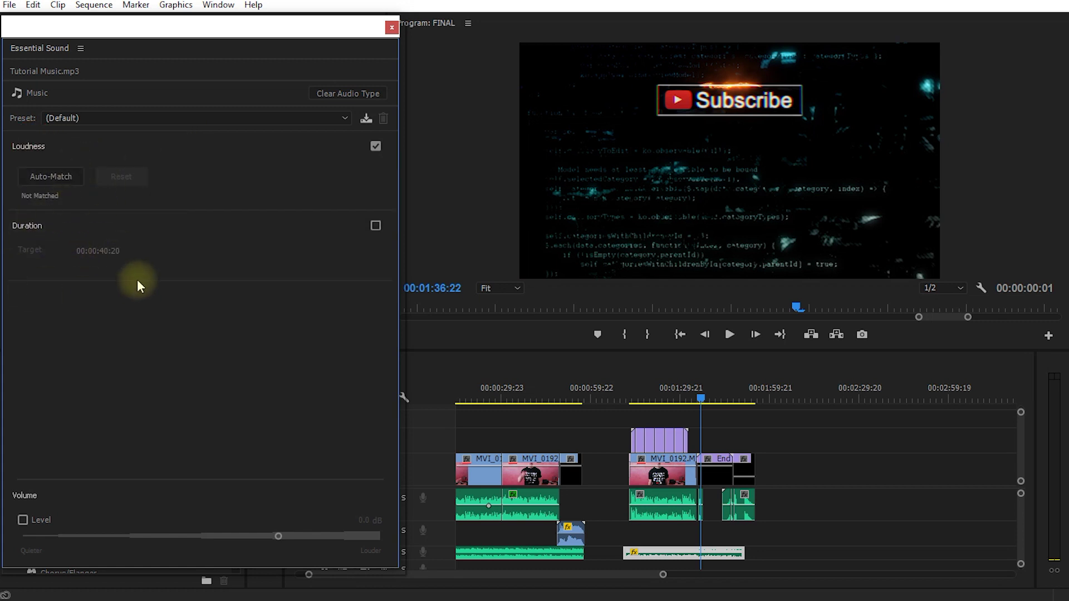
Try a target duration of 00:00:30:20 for the music clip, and clear its audio type
left_click(376, 224)
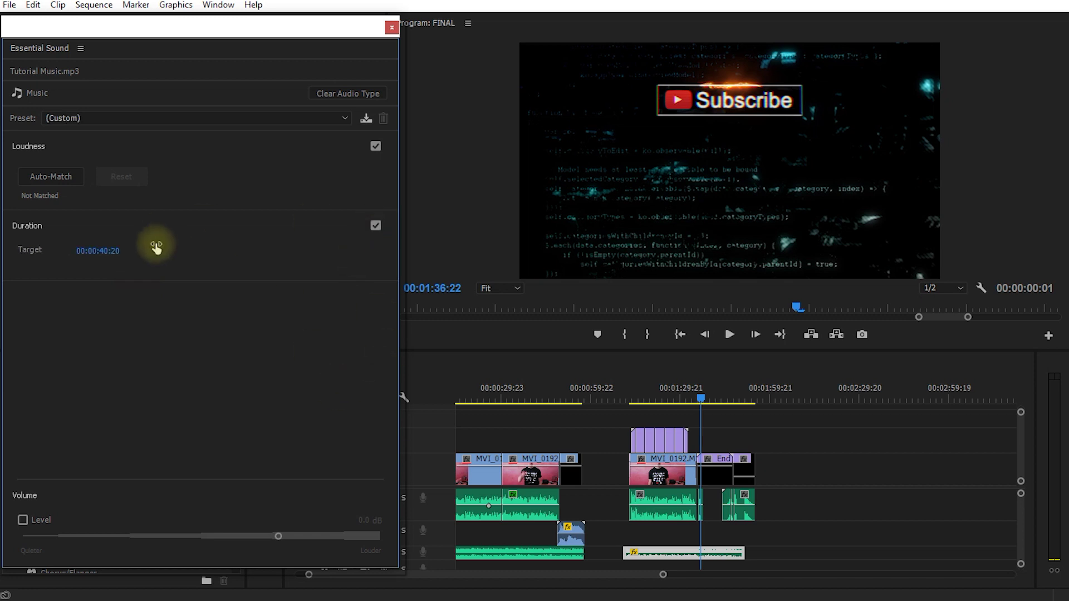
left_click(107, 249)
type("32")
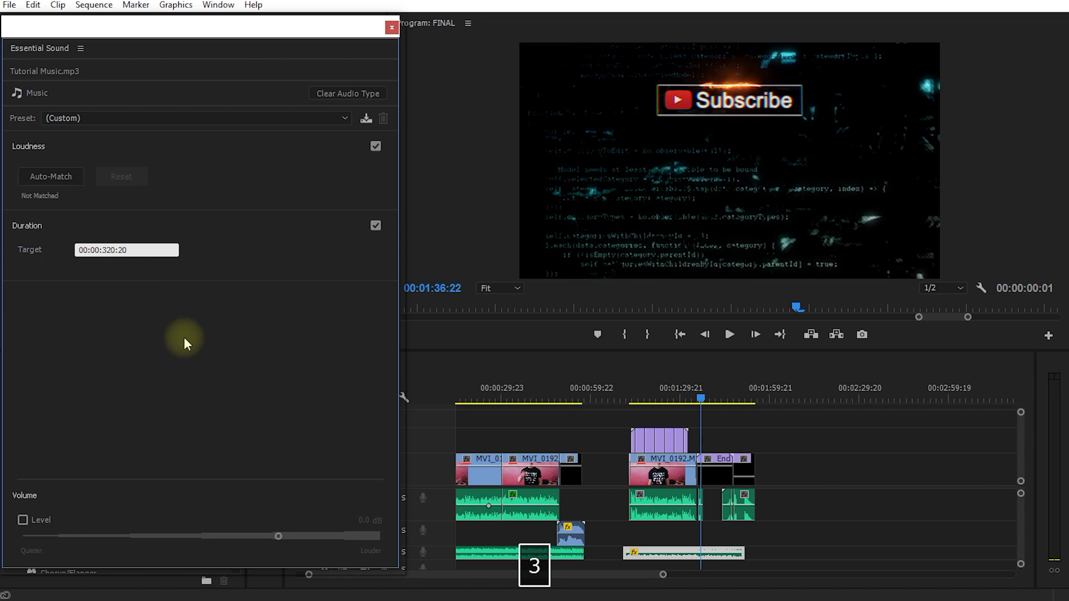
key("BackSpace")
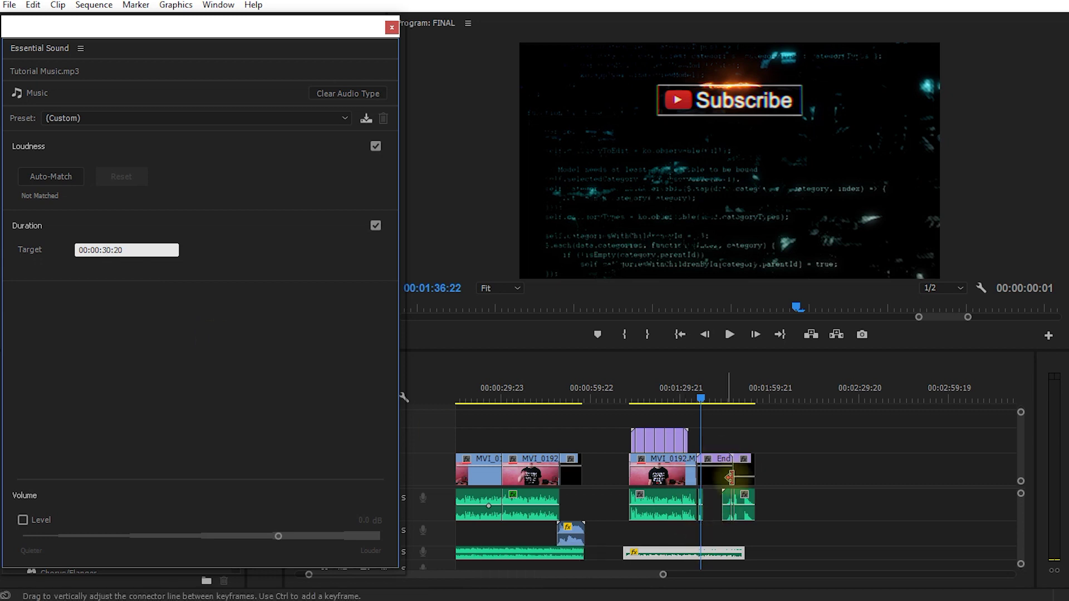
left_click(189, 348)
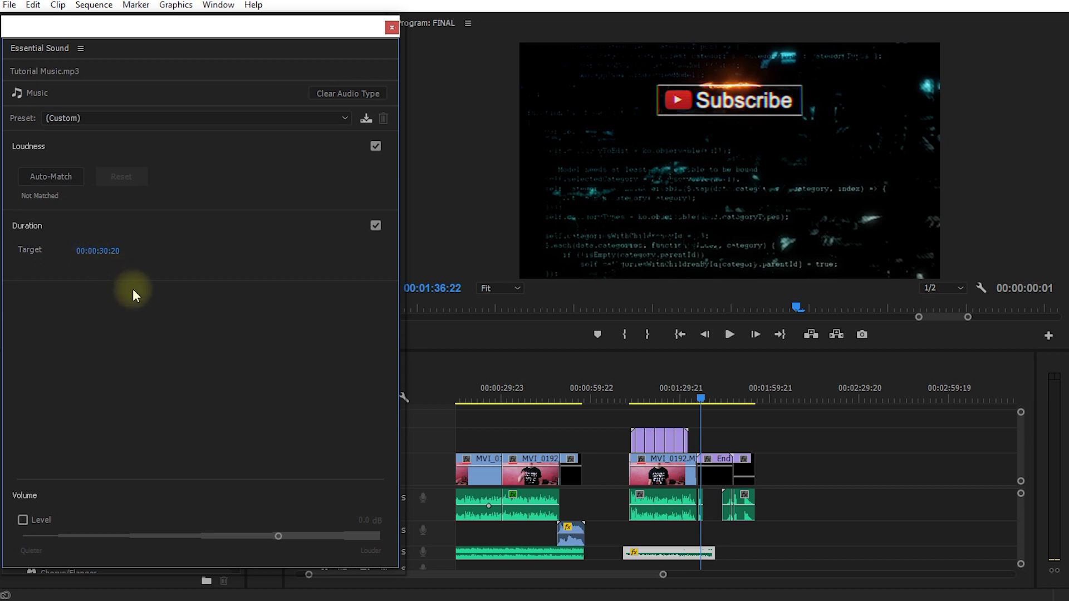
left_click(342, 94)
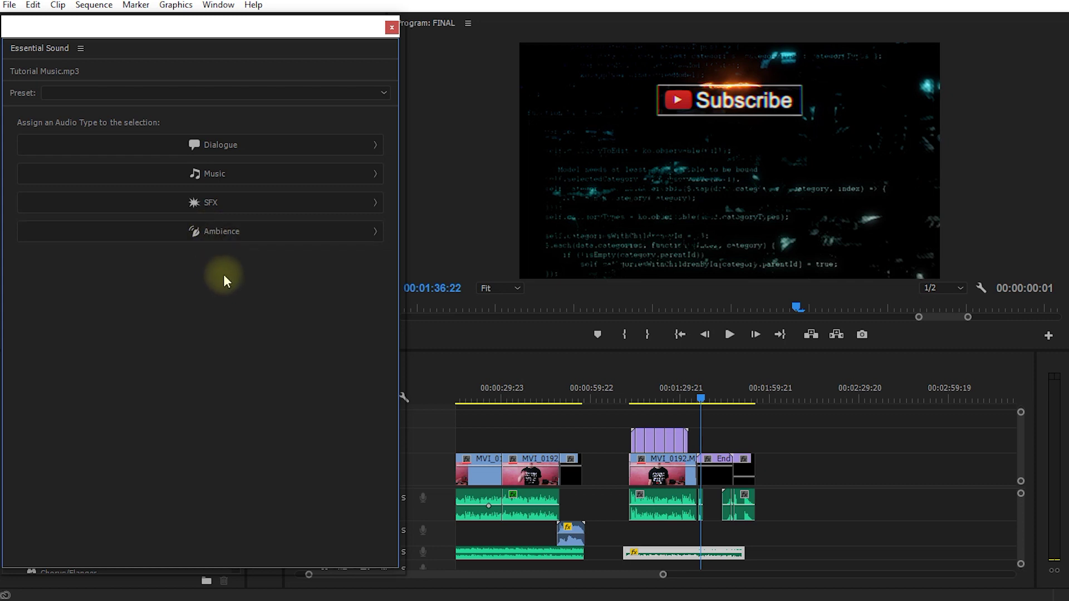
Try the Ambience type on the music clip with Stereo Width enabled at 8.6, and clear the audio type
left_click(248, 234)
left_click(38, 147)
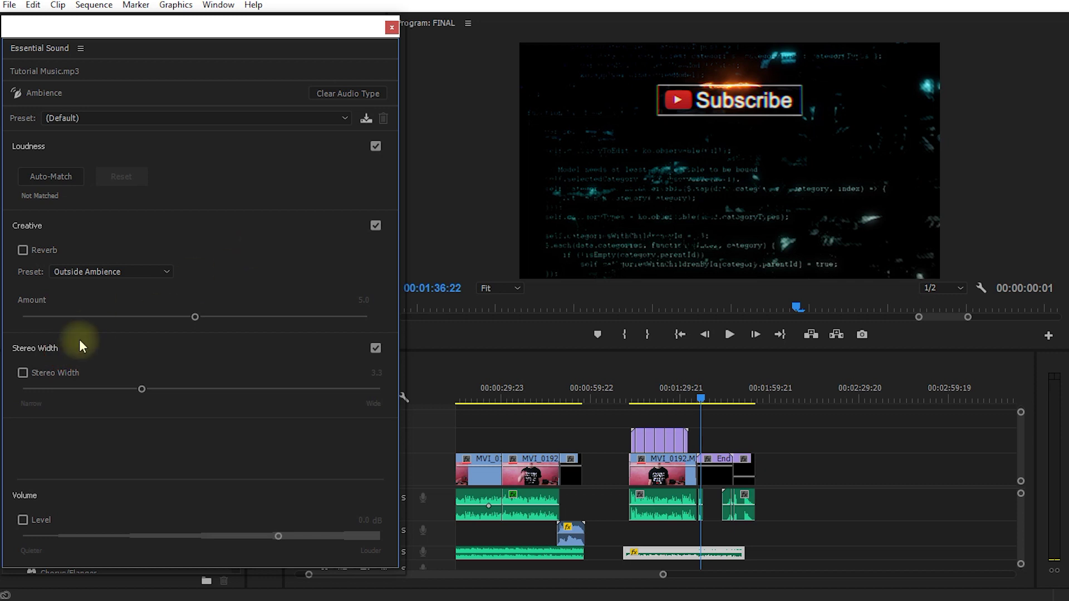
left_click(23, 373)
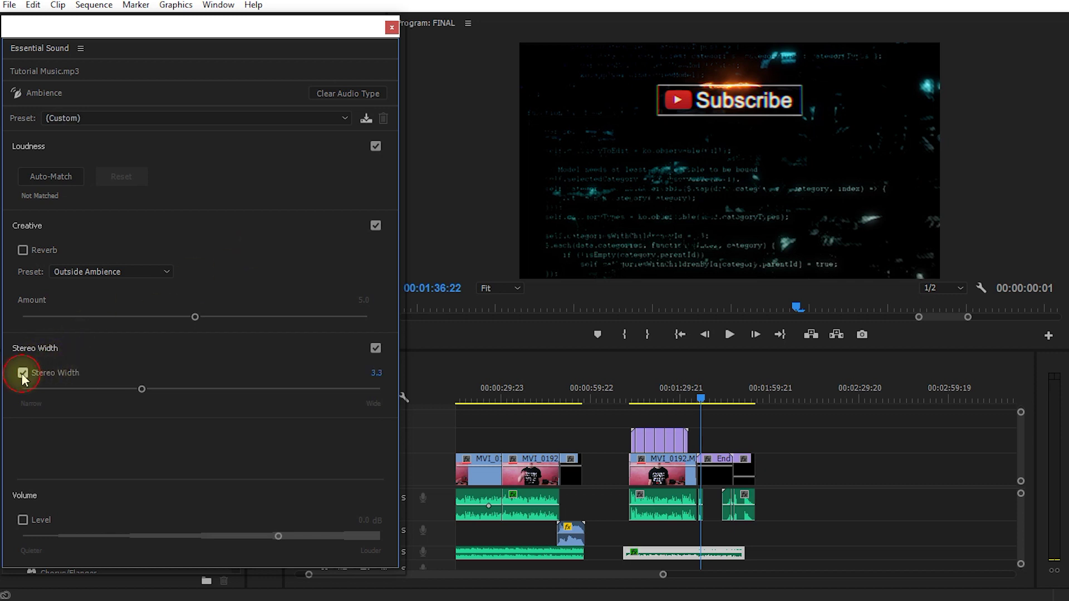
left_click_drag(142, 390, 304, 390)
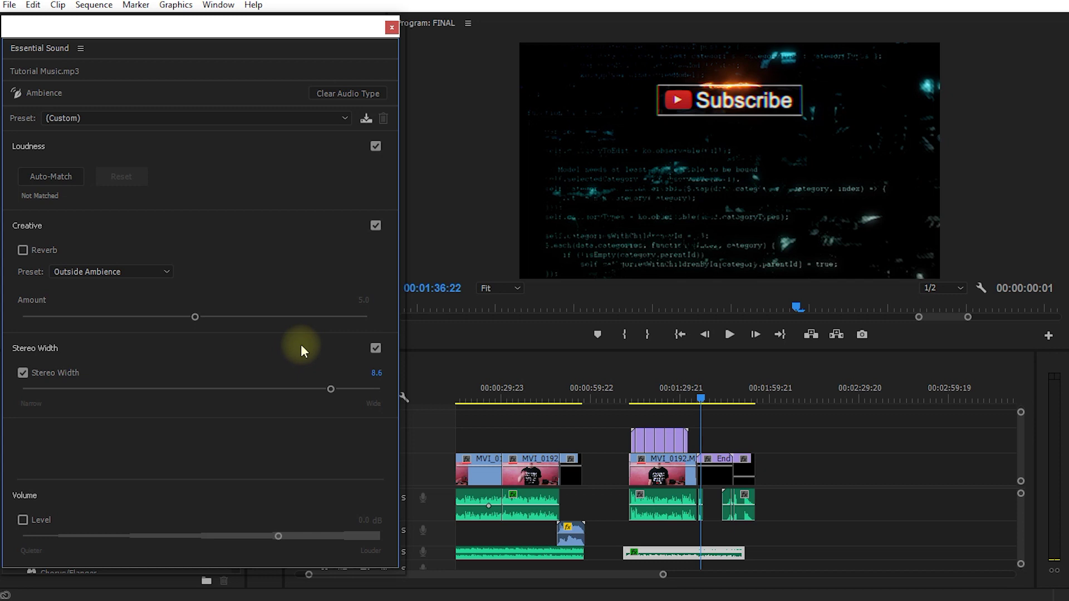
left_click(341, 95)
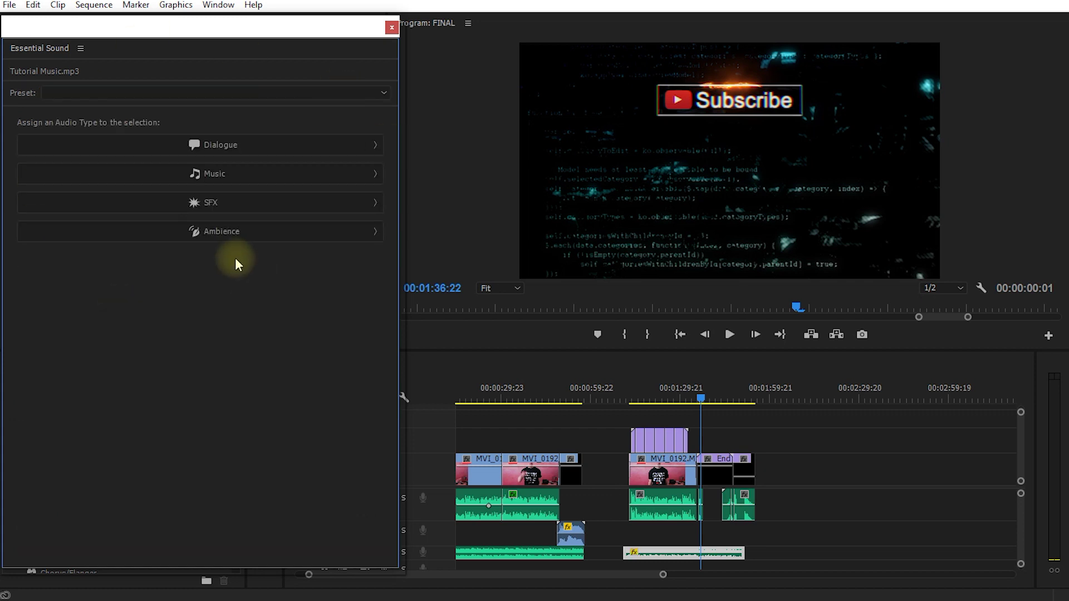
Move the playhead to 00:00:41:18 in the first section and shift the floating Essential Sound panel slightly
left_click_drag(542, 397, 536, 392)
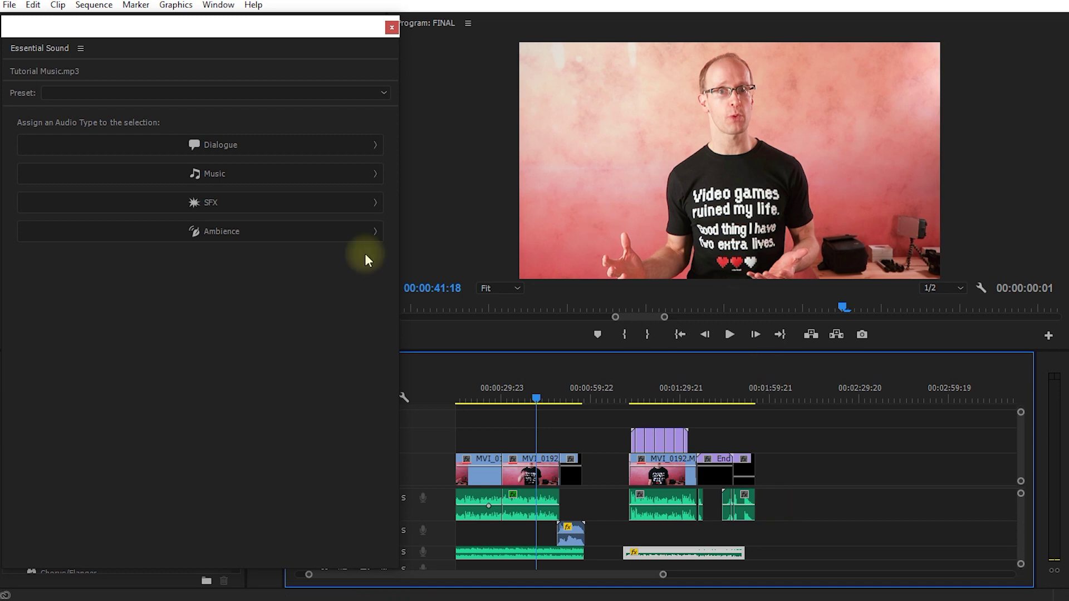
left_click_drag(217, 33, 238, 37)
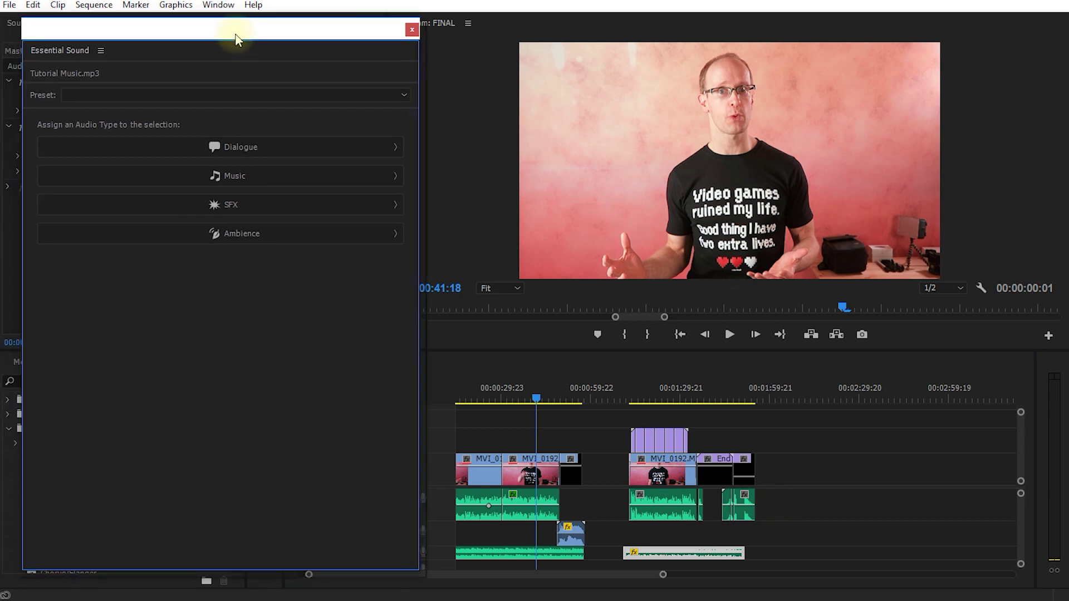